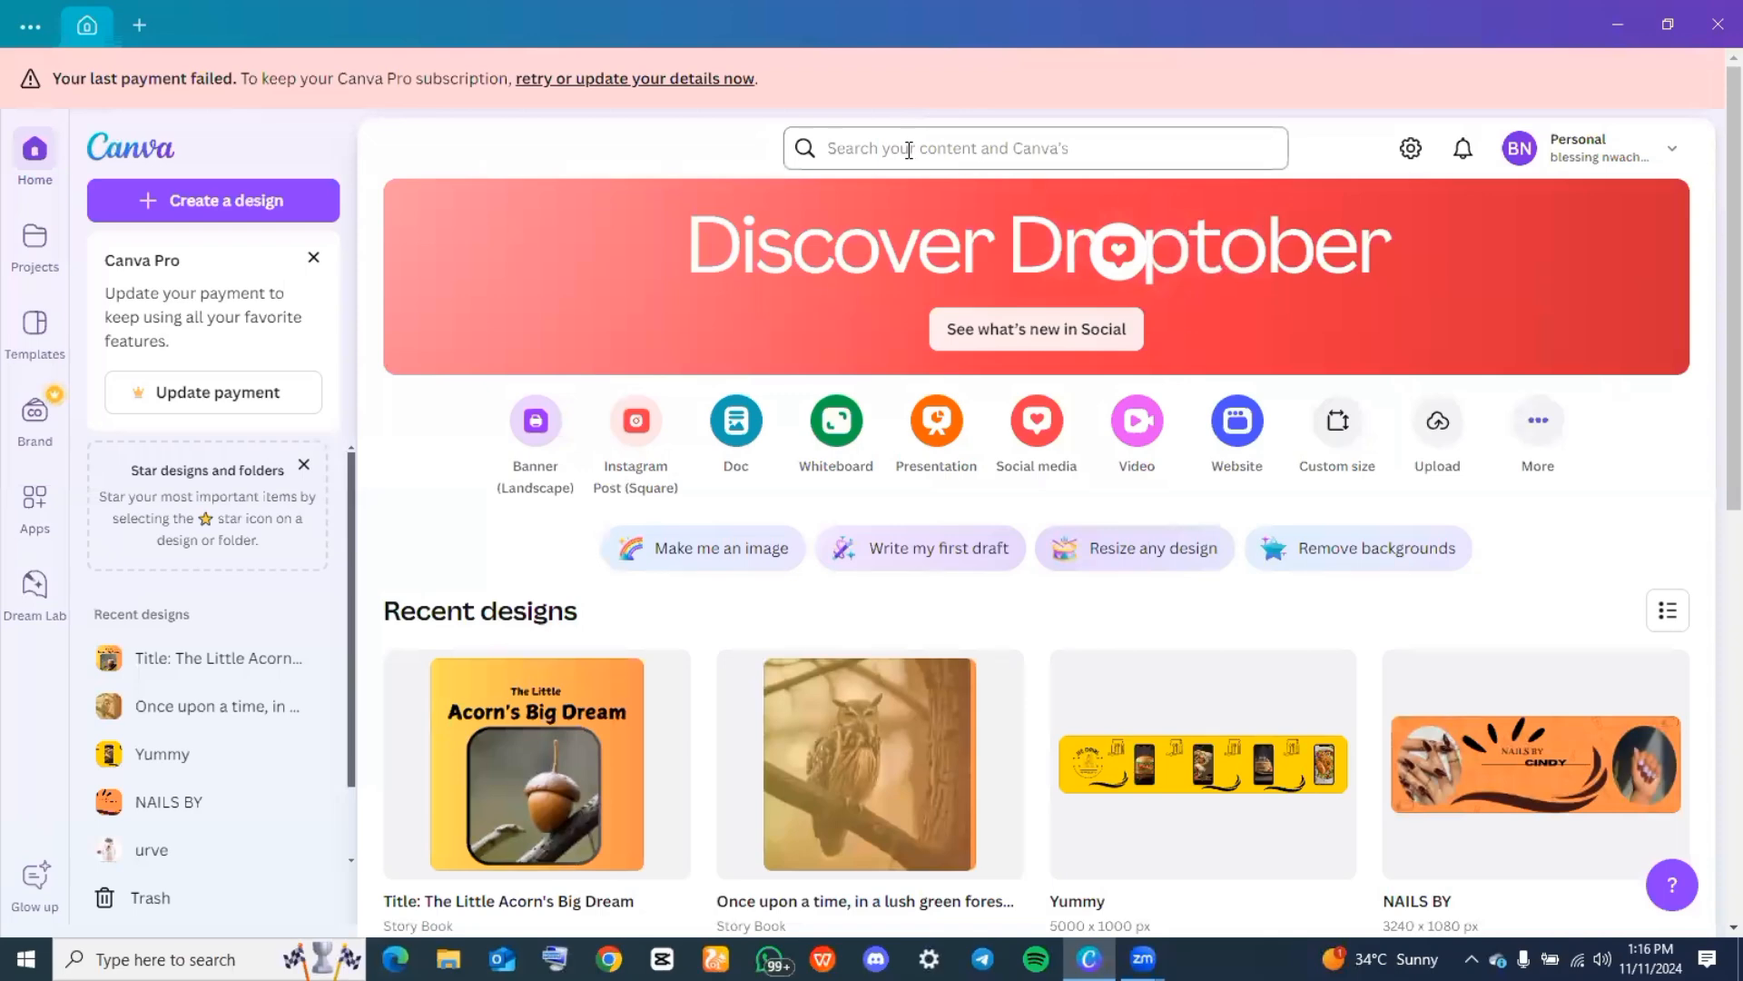
Search the templates for "LOGO" and create a blank Logo design
left_click(909, 150)
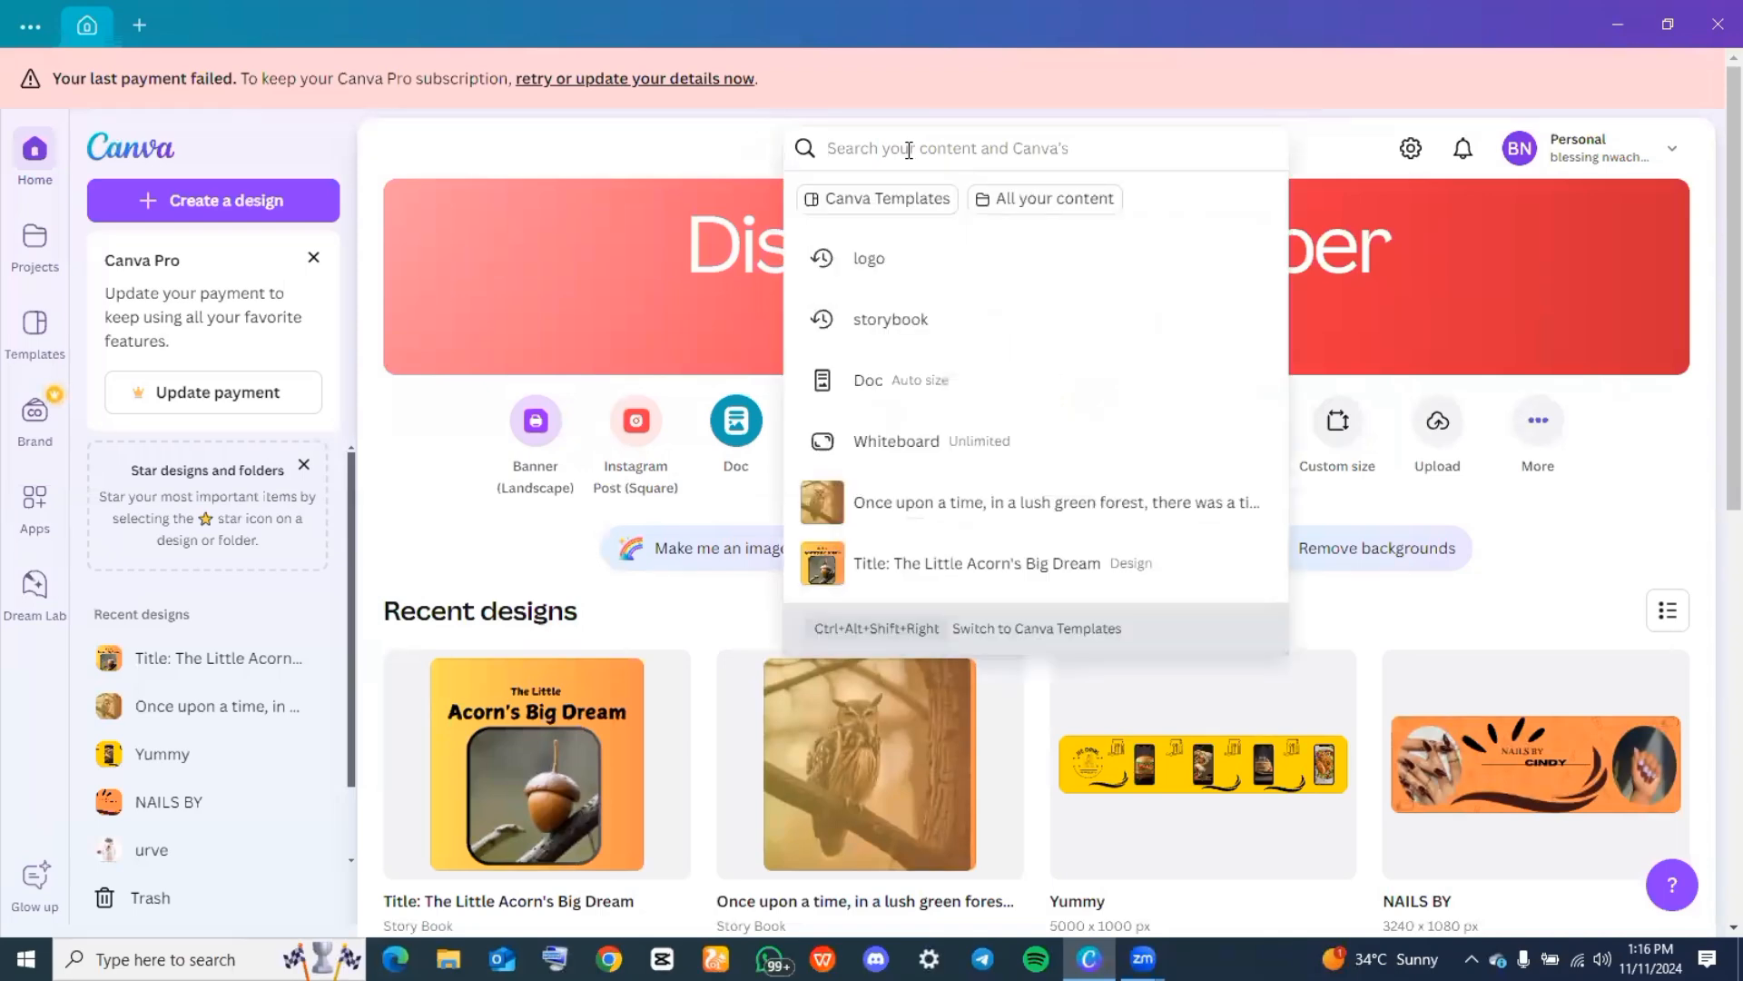
type("LOGO")
key("Return")
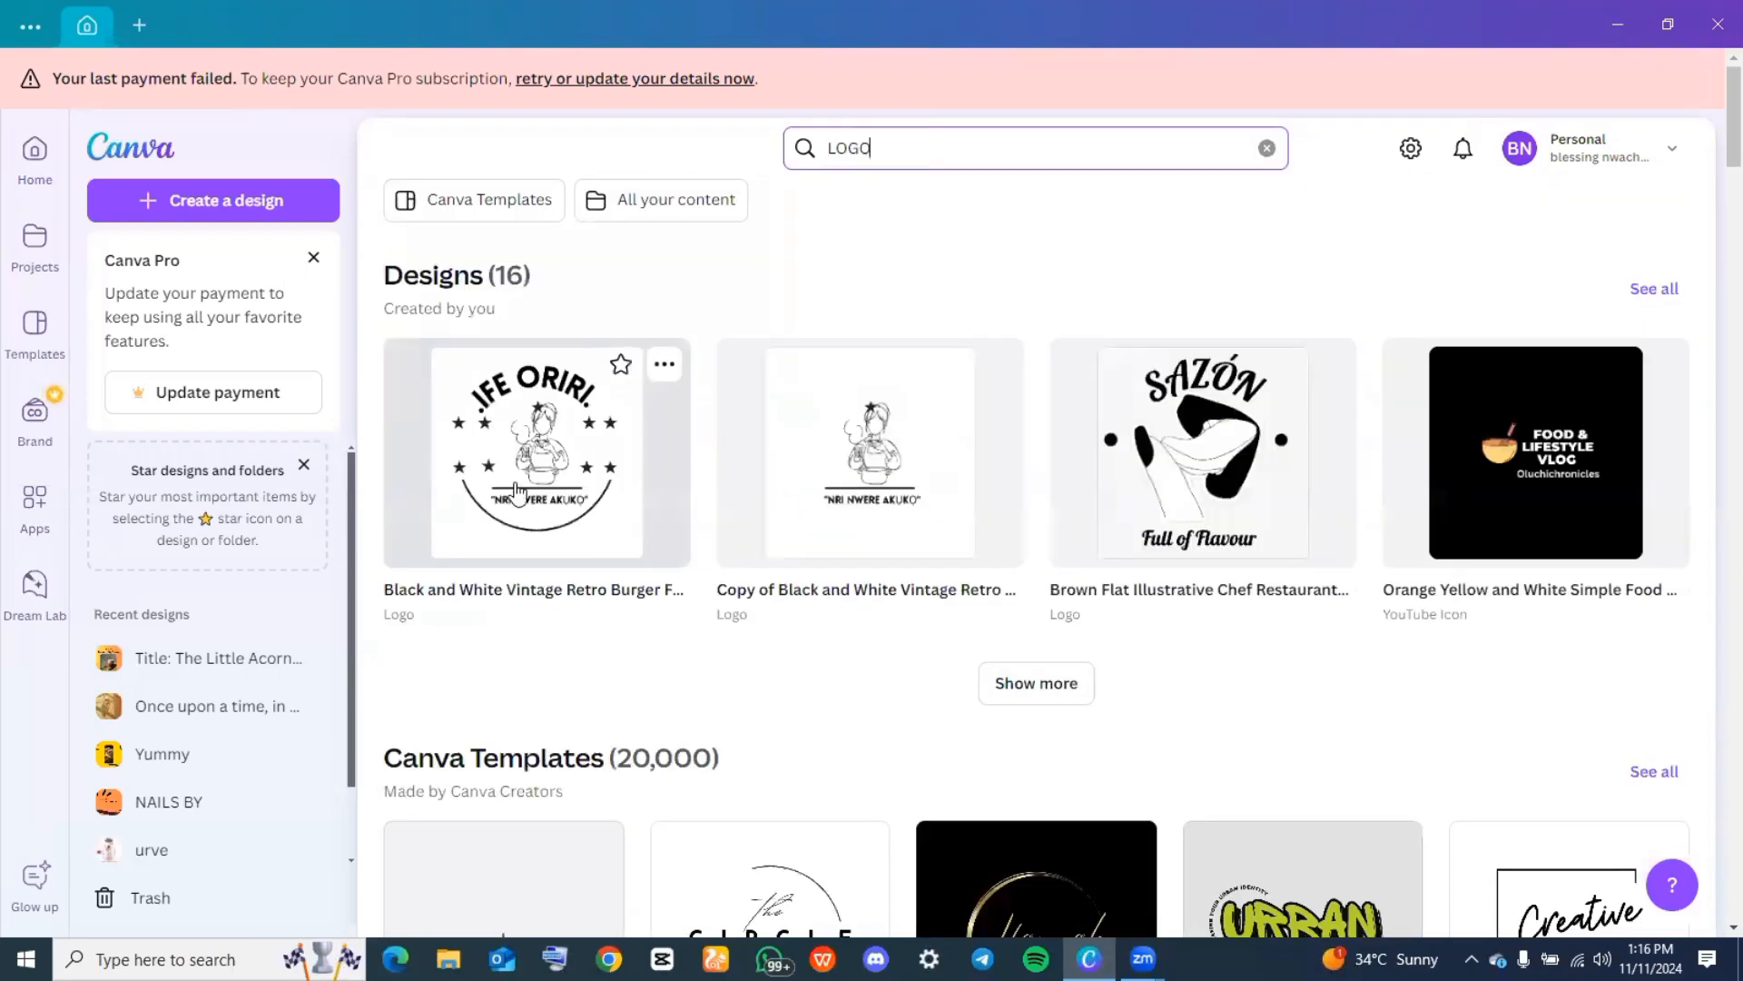
scroll(569, 581, "down", 5)
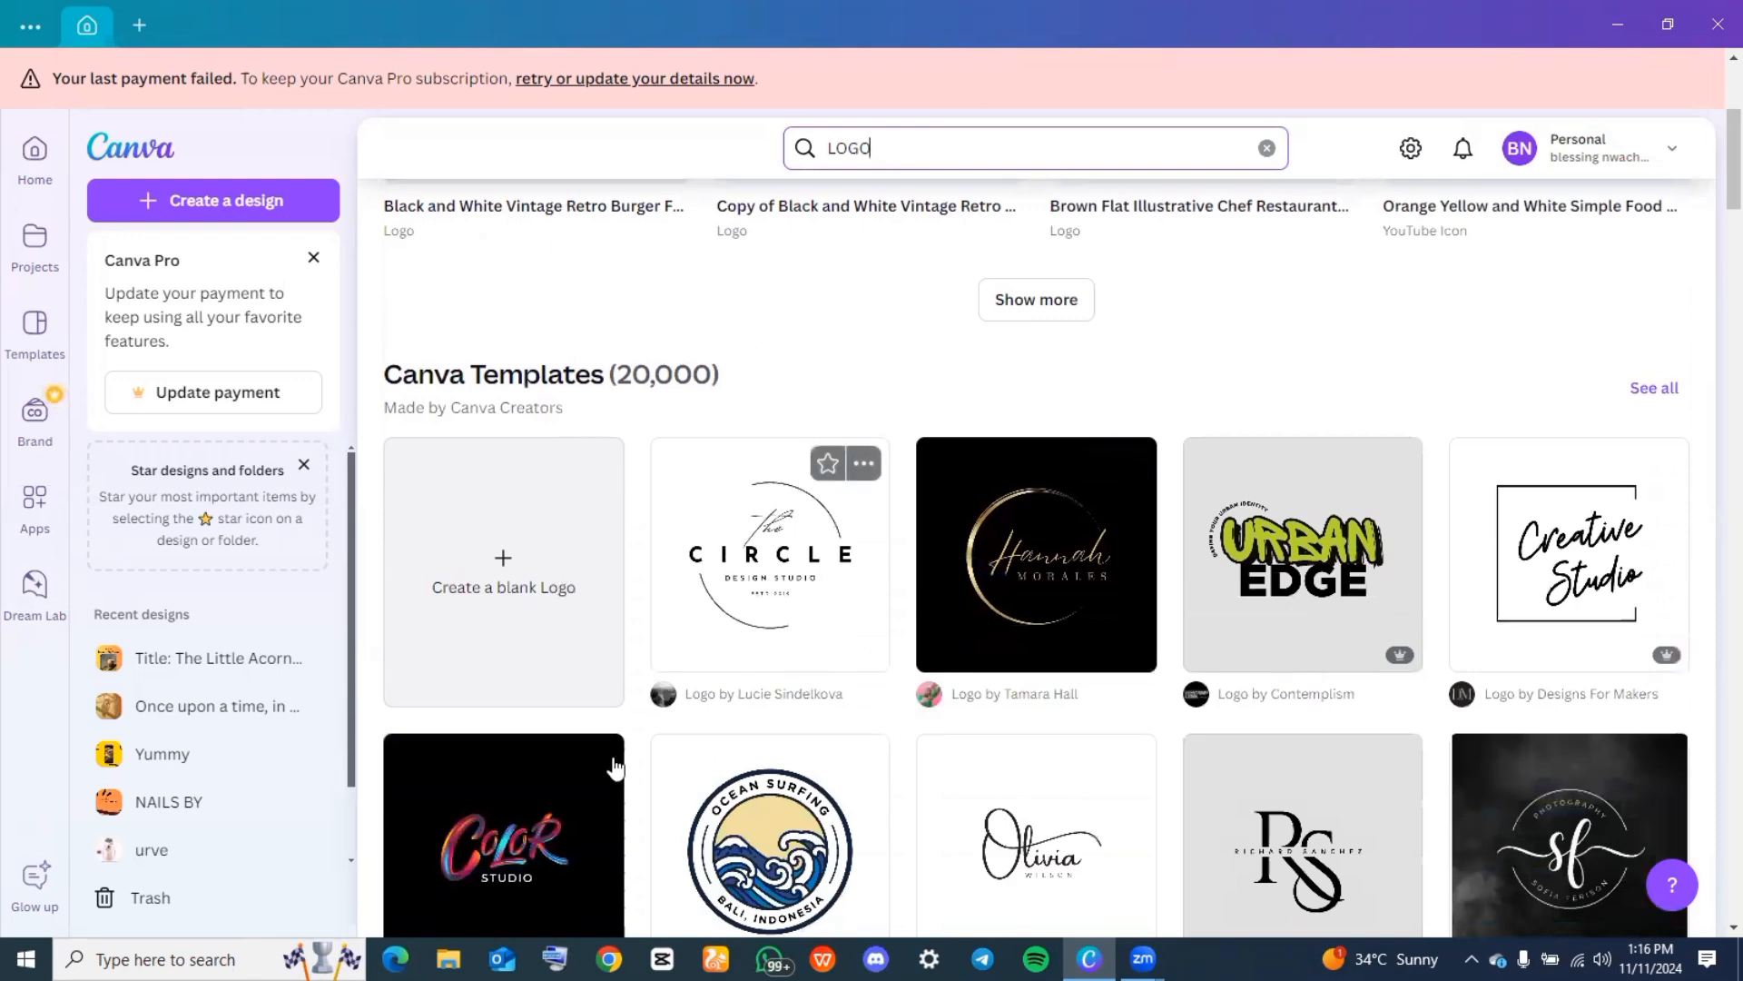
left_click(497, 572)
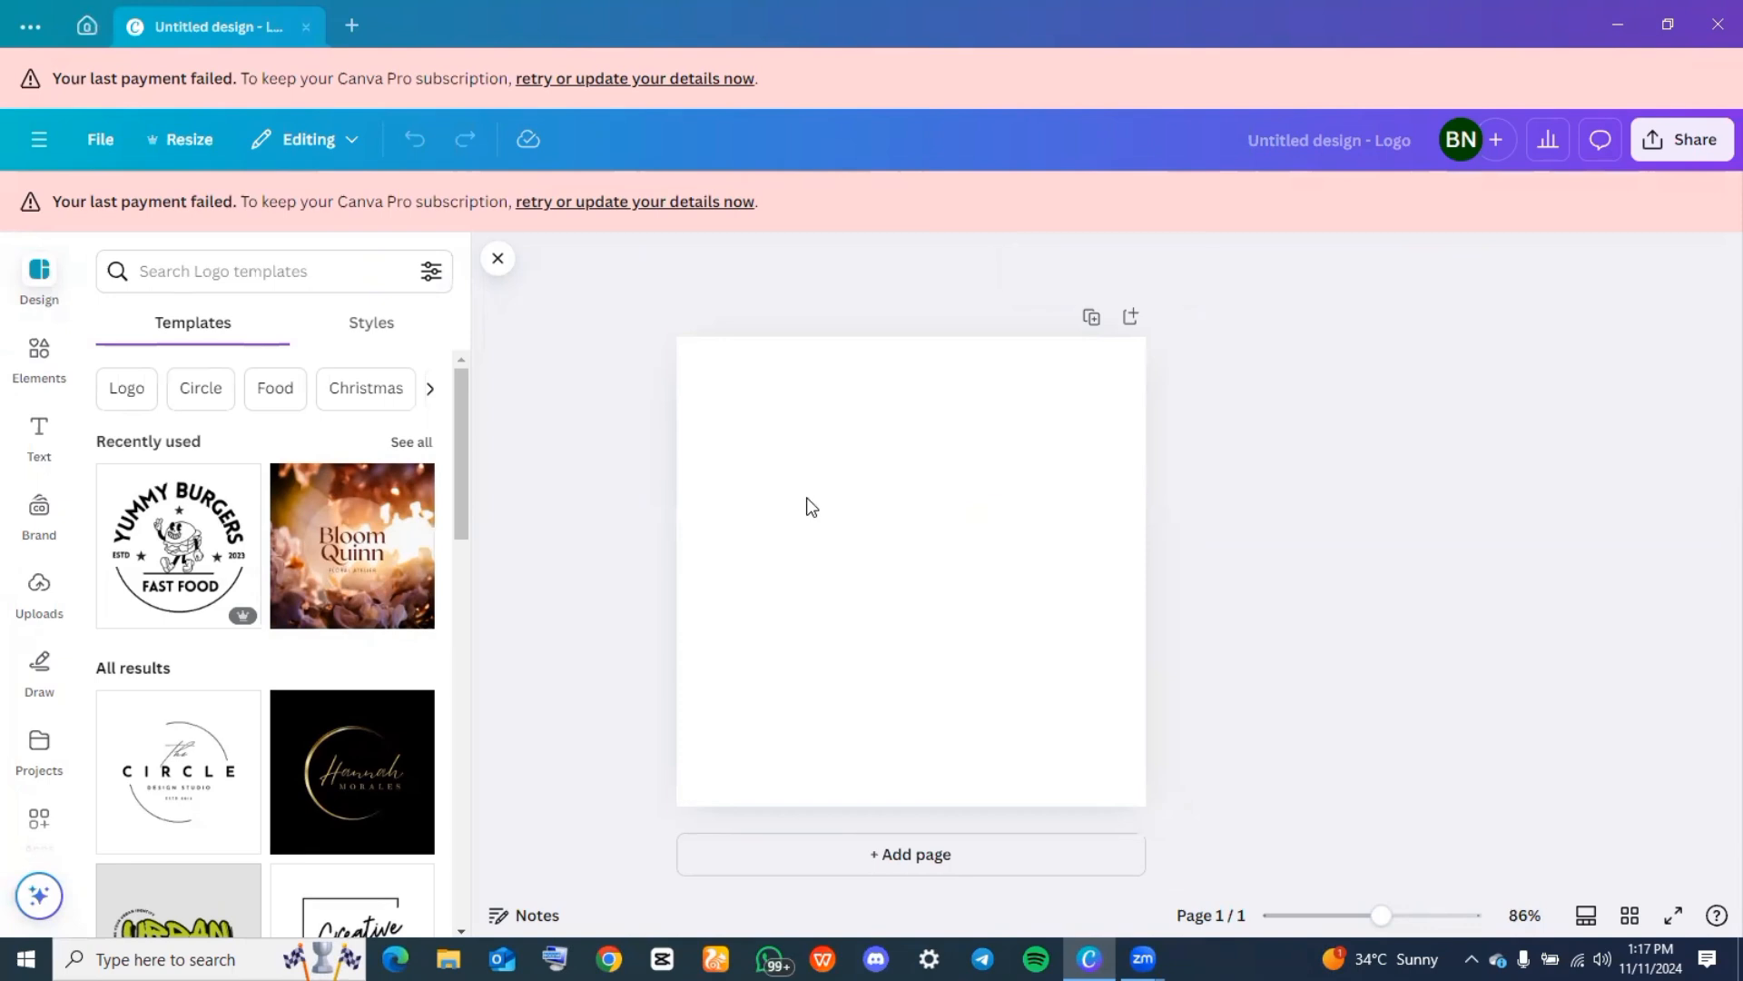
Set the page background to the solid gray #737373
left_click(811, 505)
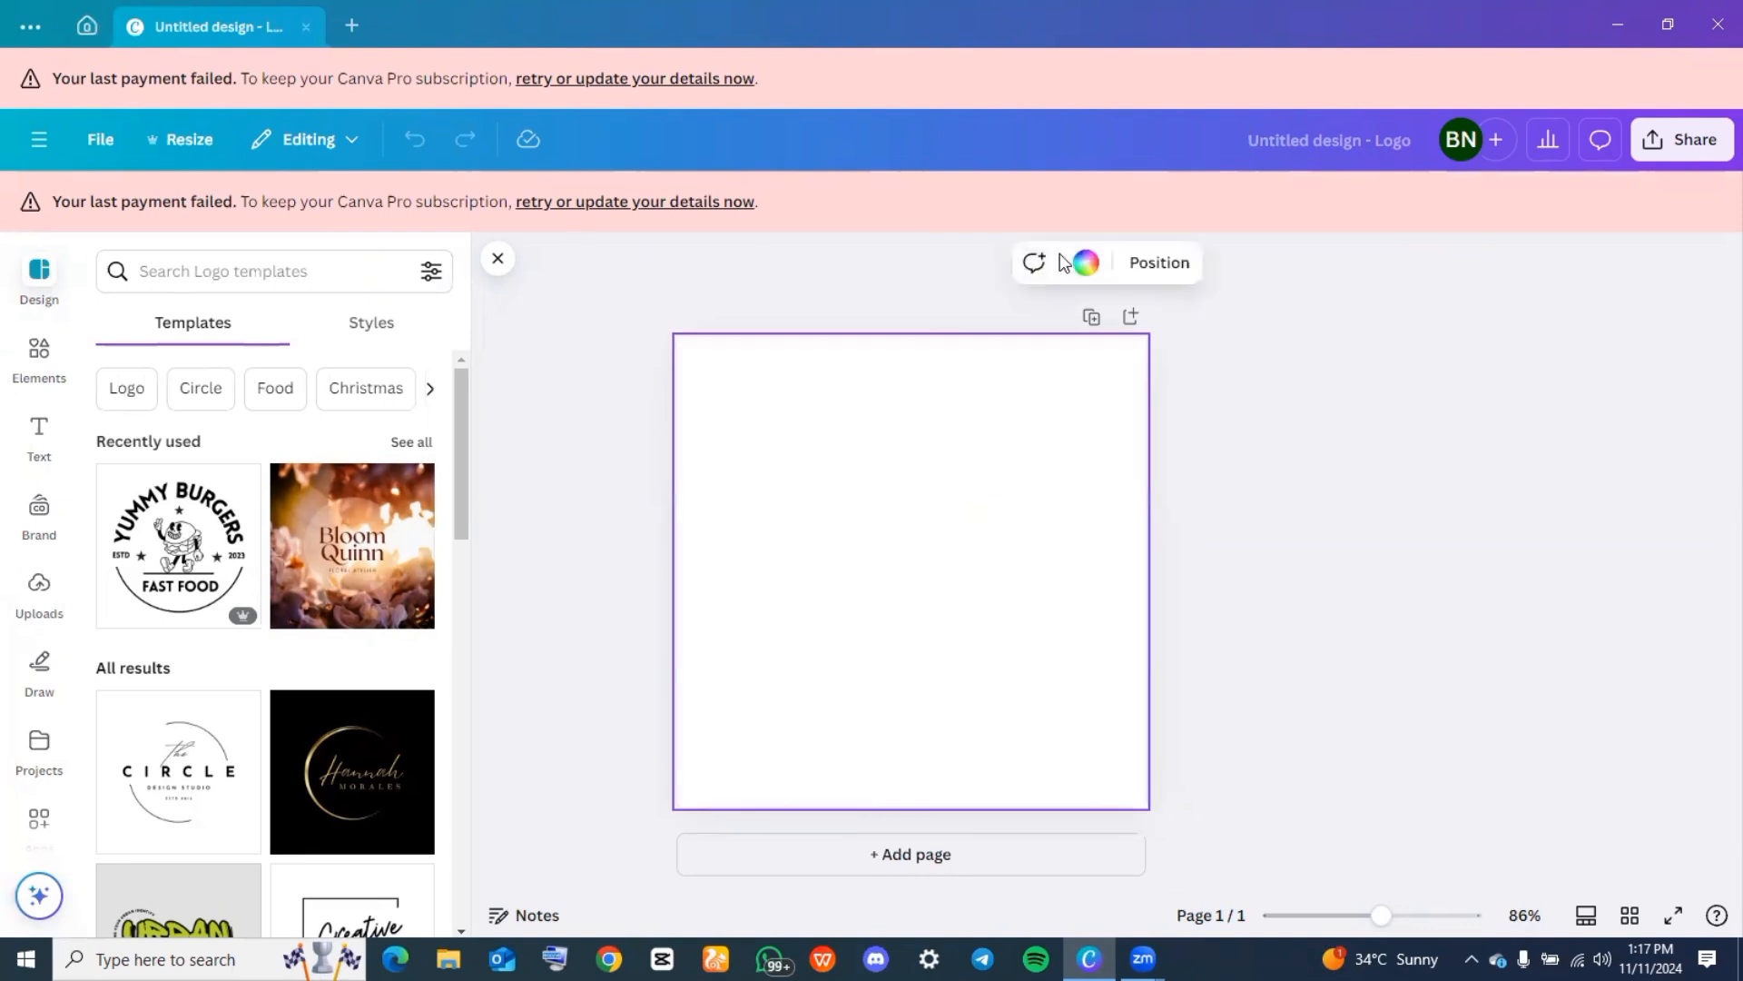
left_click(1086, 263)
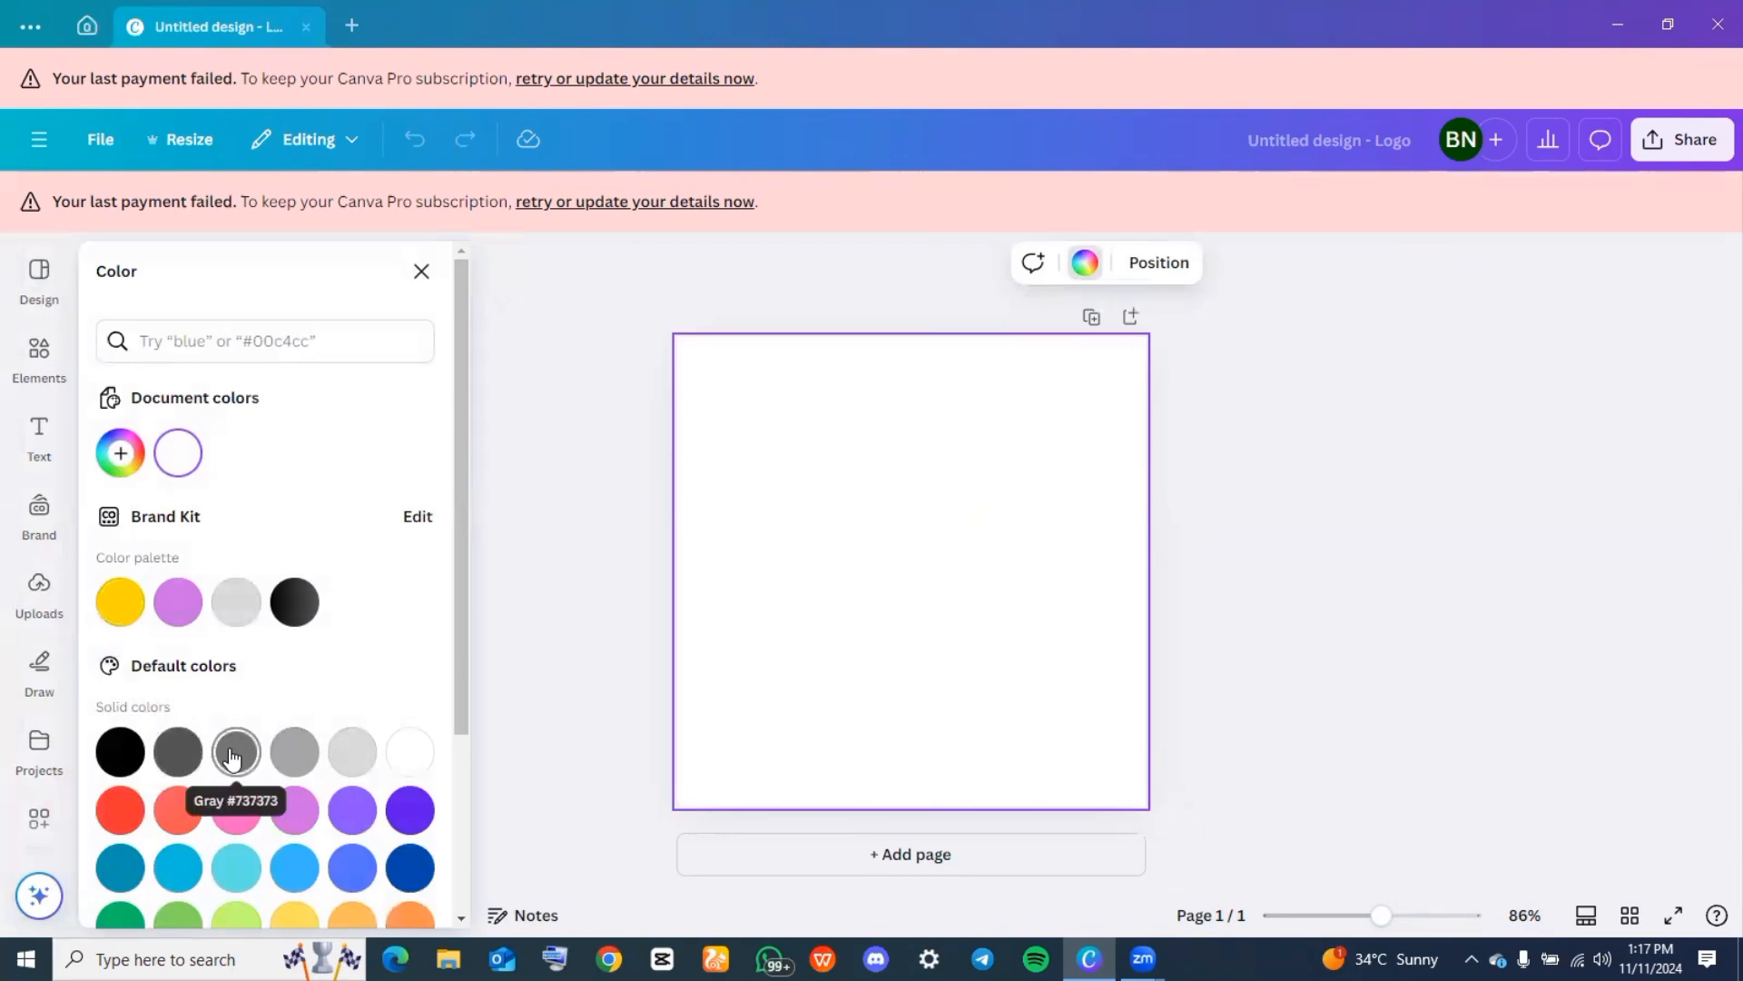
left_click(177, 754)
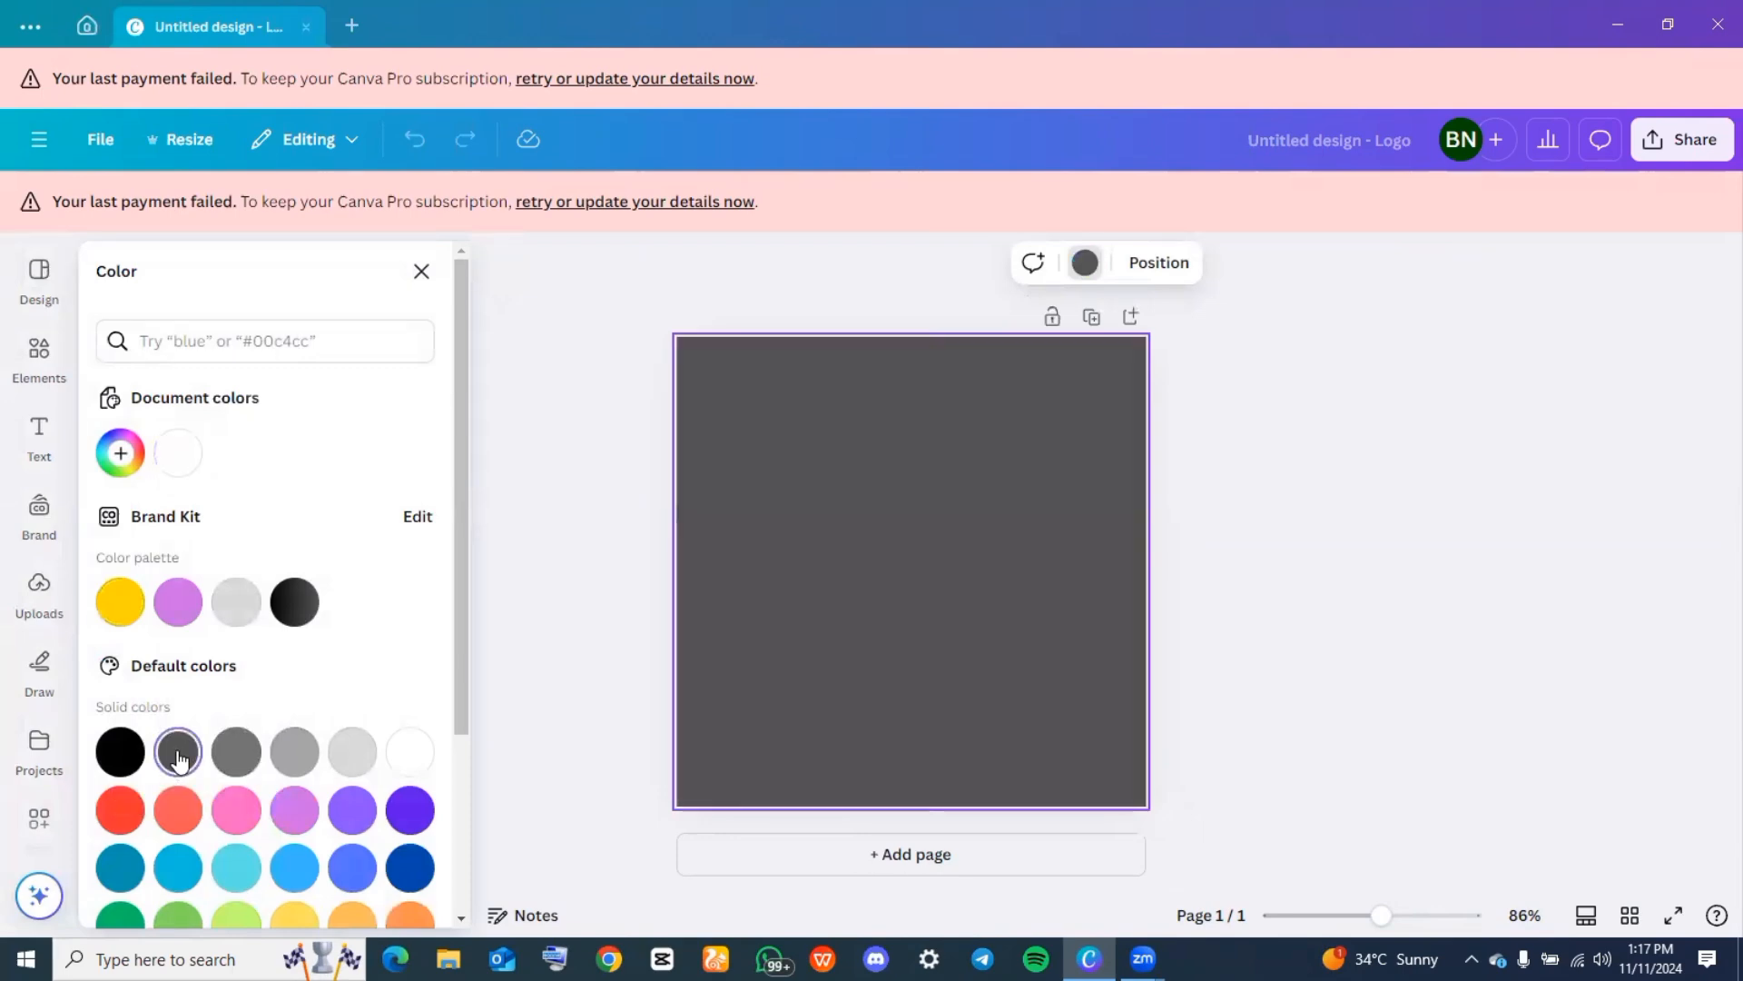
left_click(240, 735)
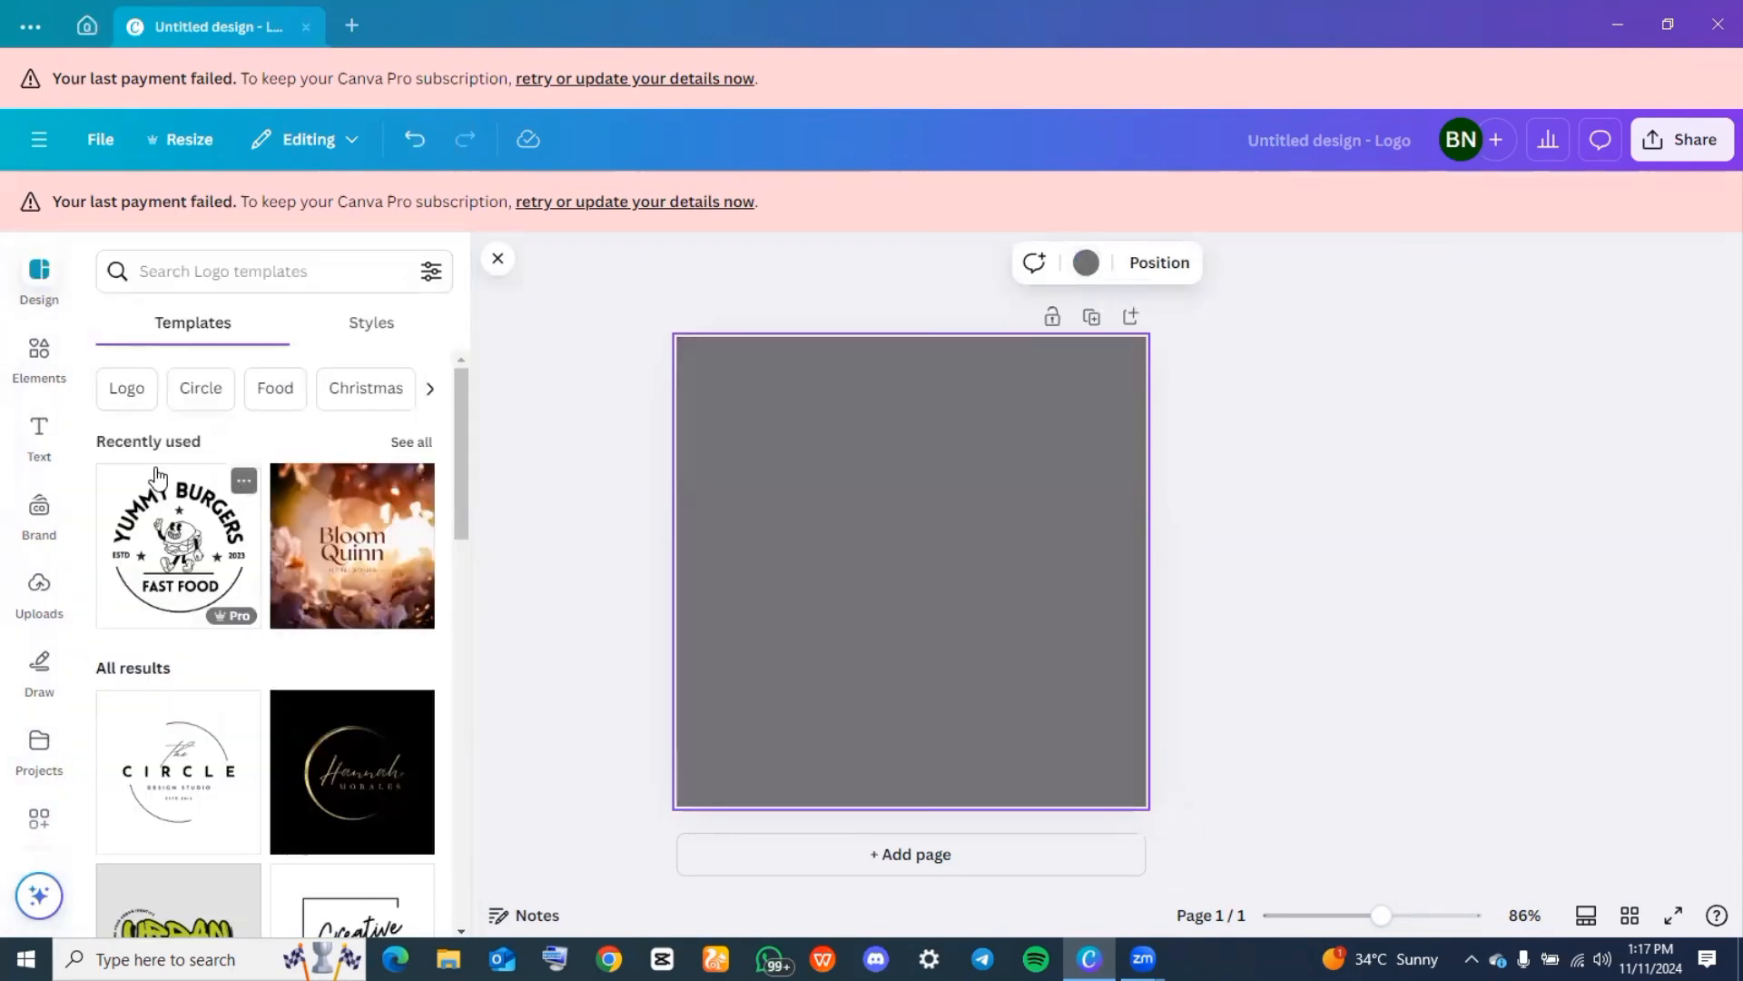
Find Circle graphics and place the black circle outline in the middle of the gray page
left_click(37, 364)
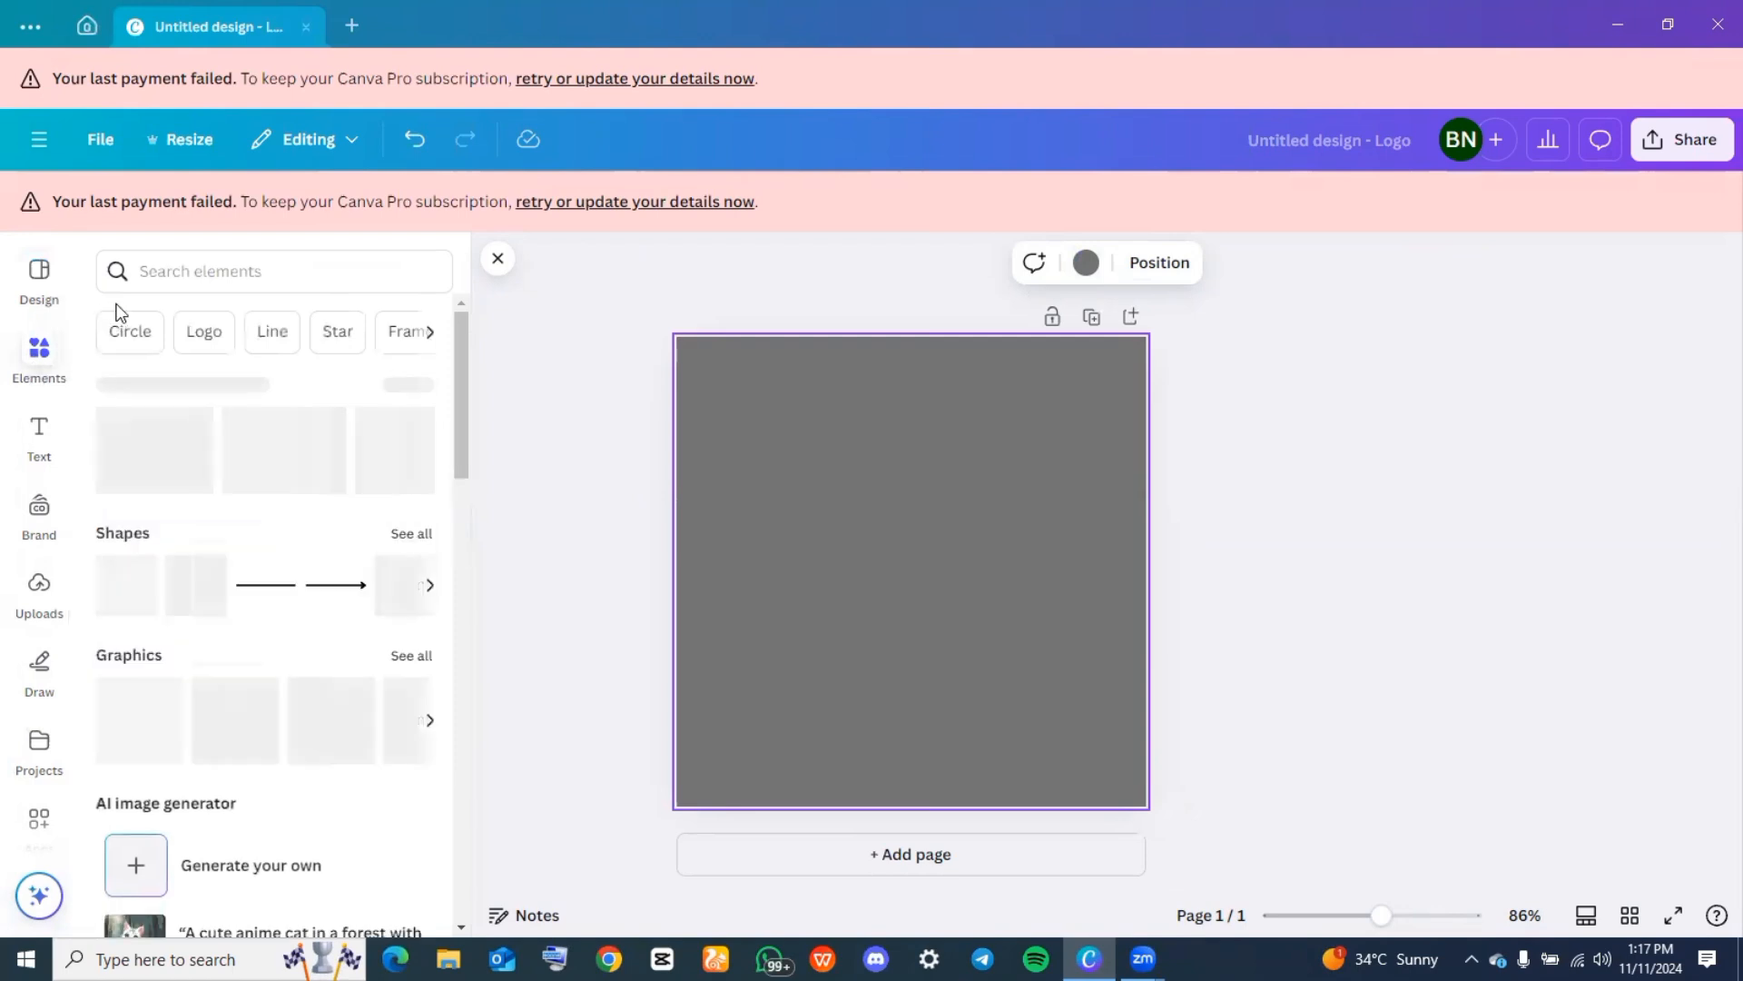
left_click(119, 334)
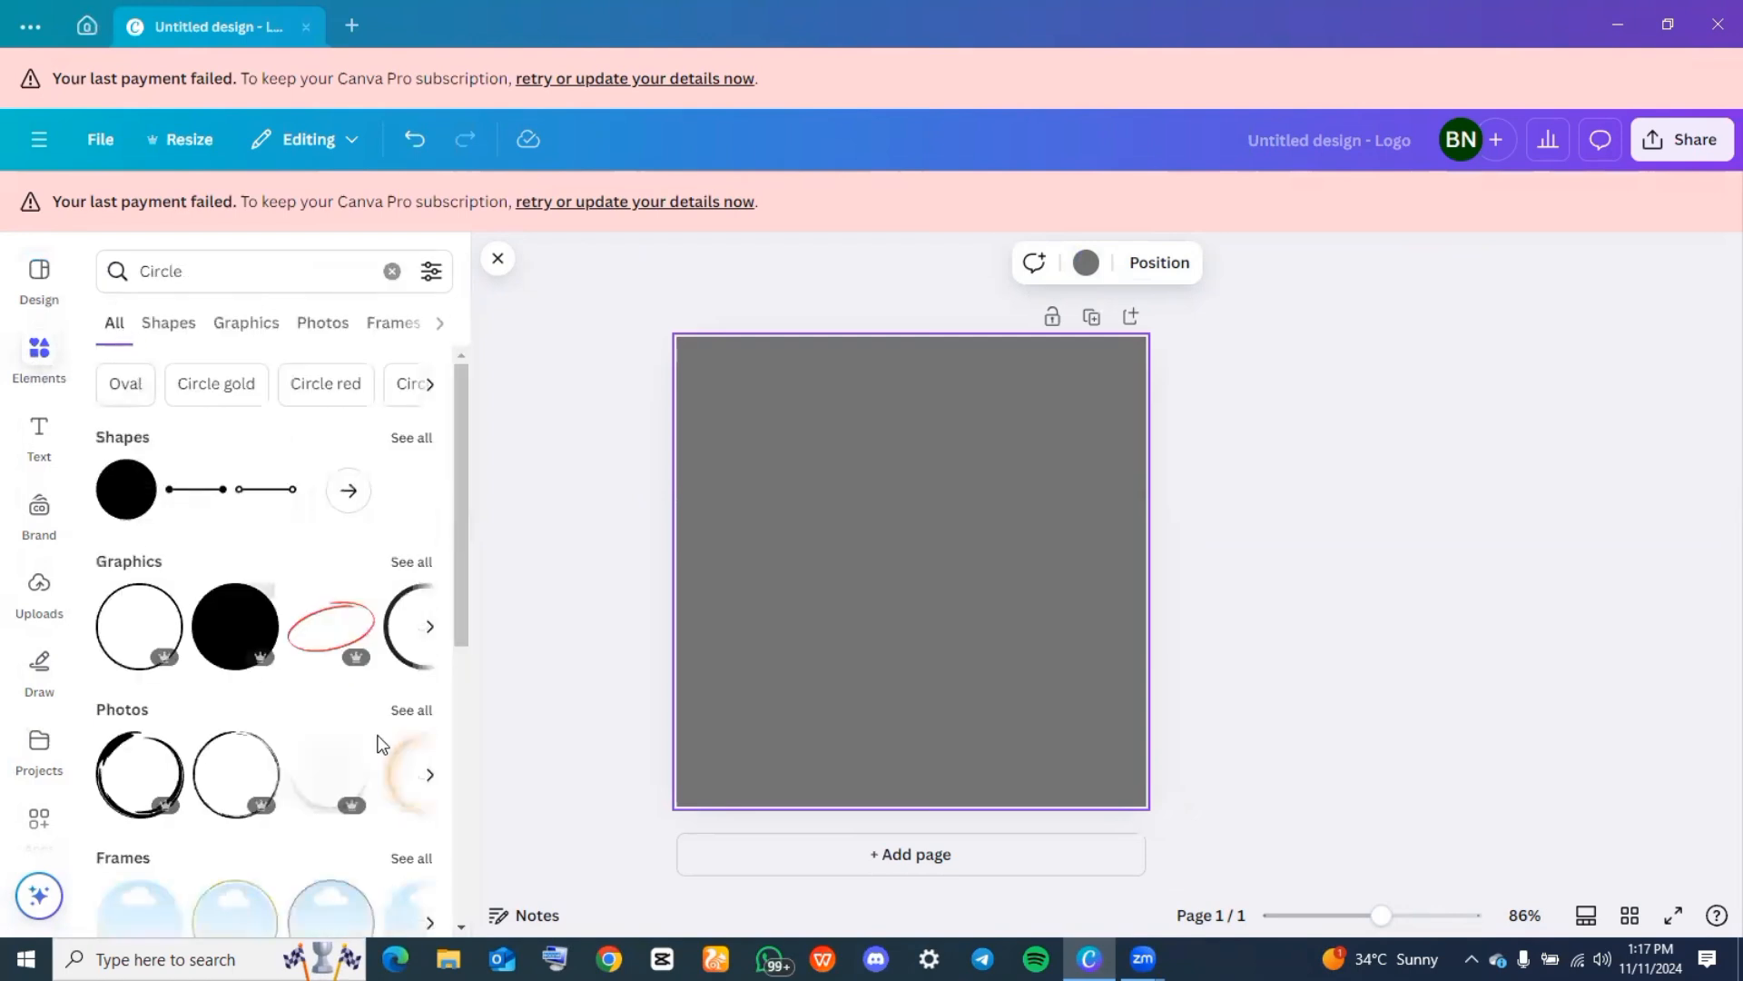
left_click(245, 324)
left_click_drag(380, 586, 852, 597)
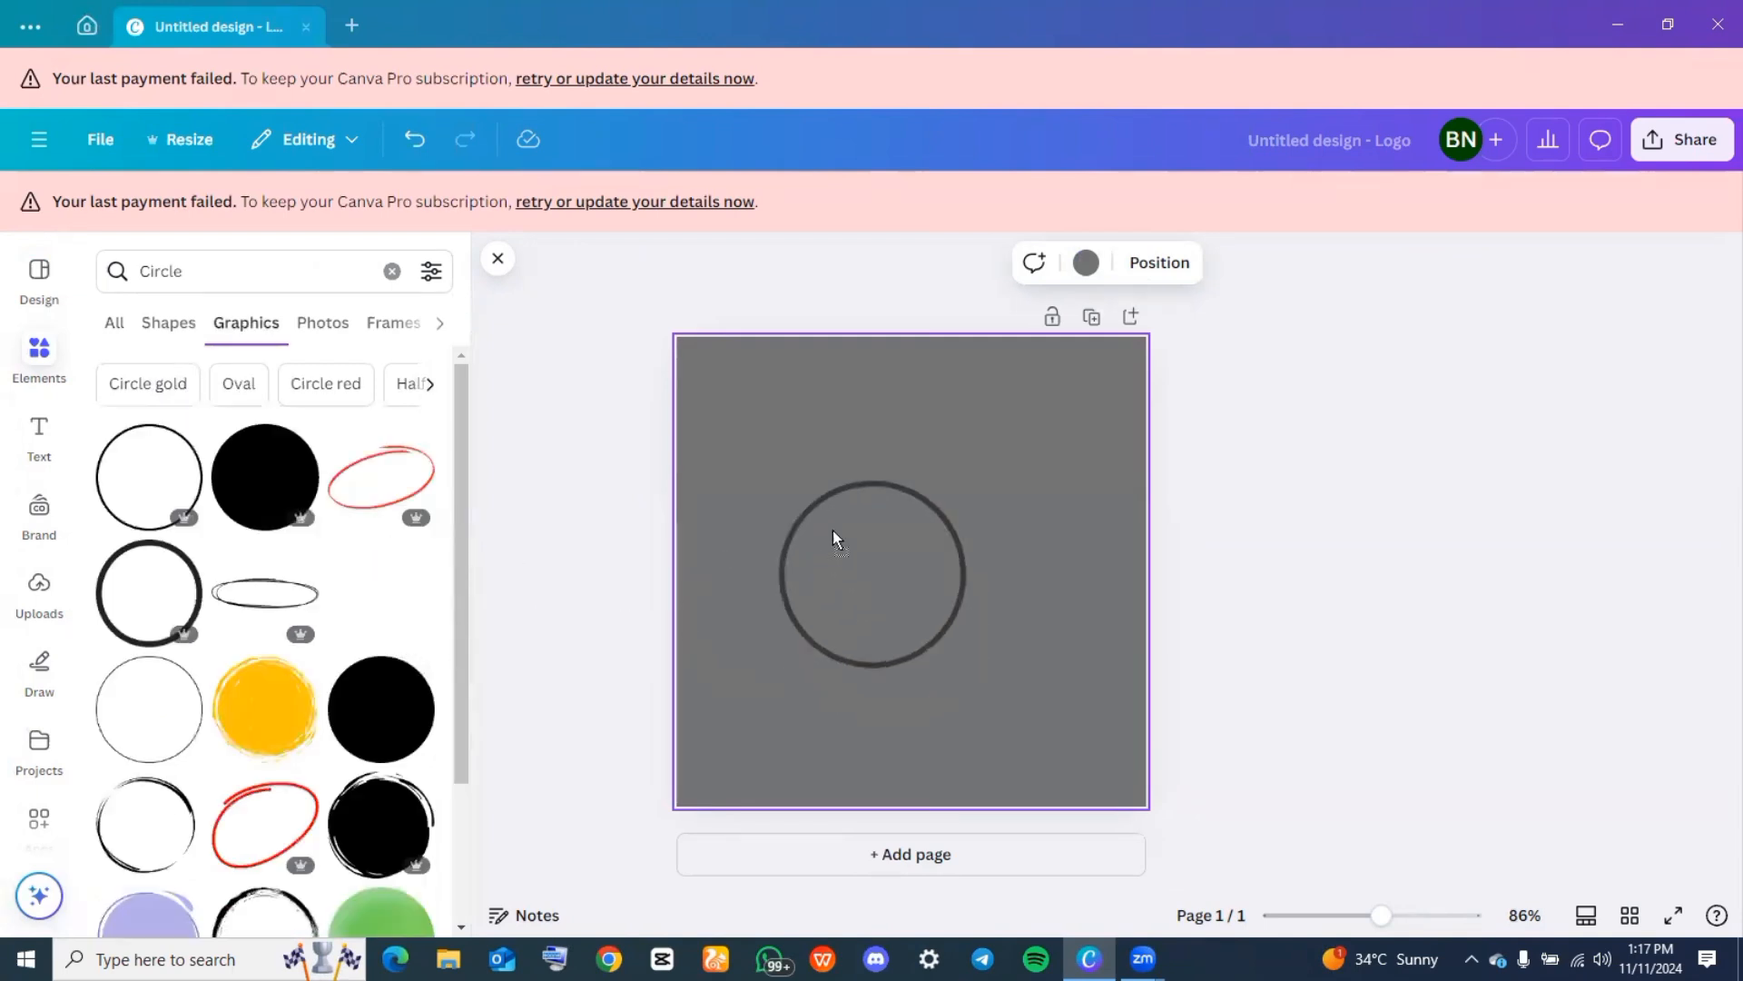
mouse_move(833, 537)
left_mouse_down()
mouse_move(877, 503)
mouse_move(843, 566)
left_mouse_up()
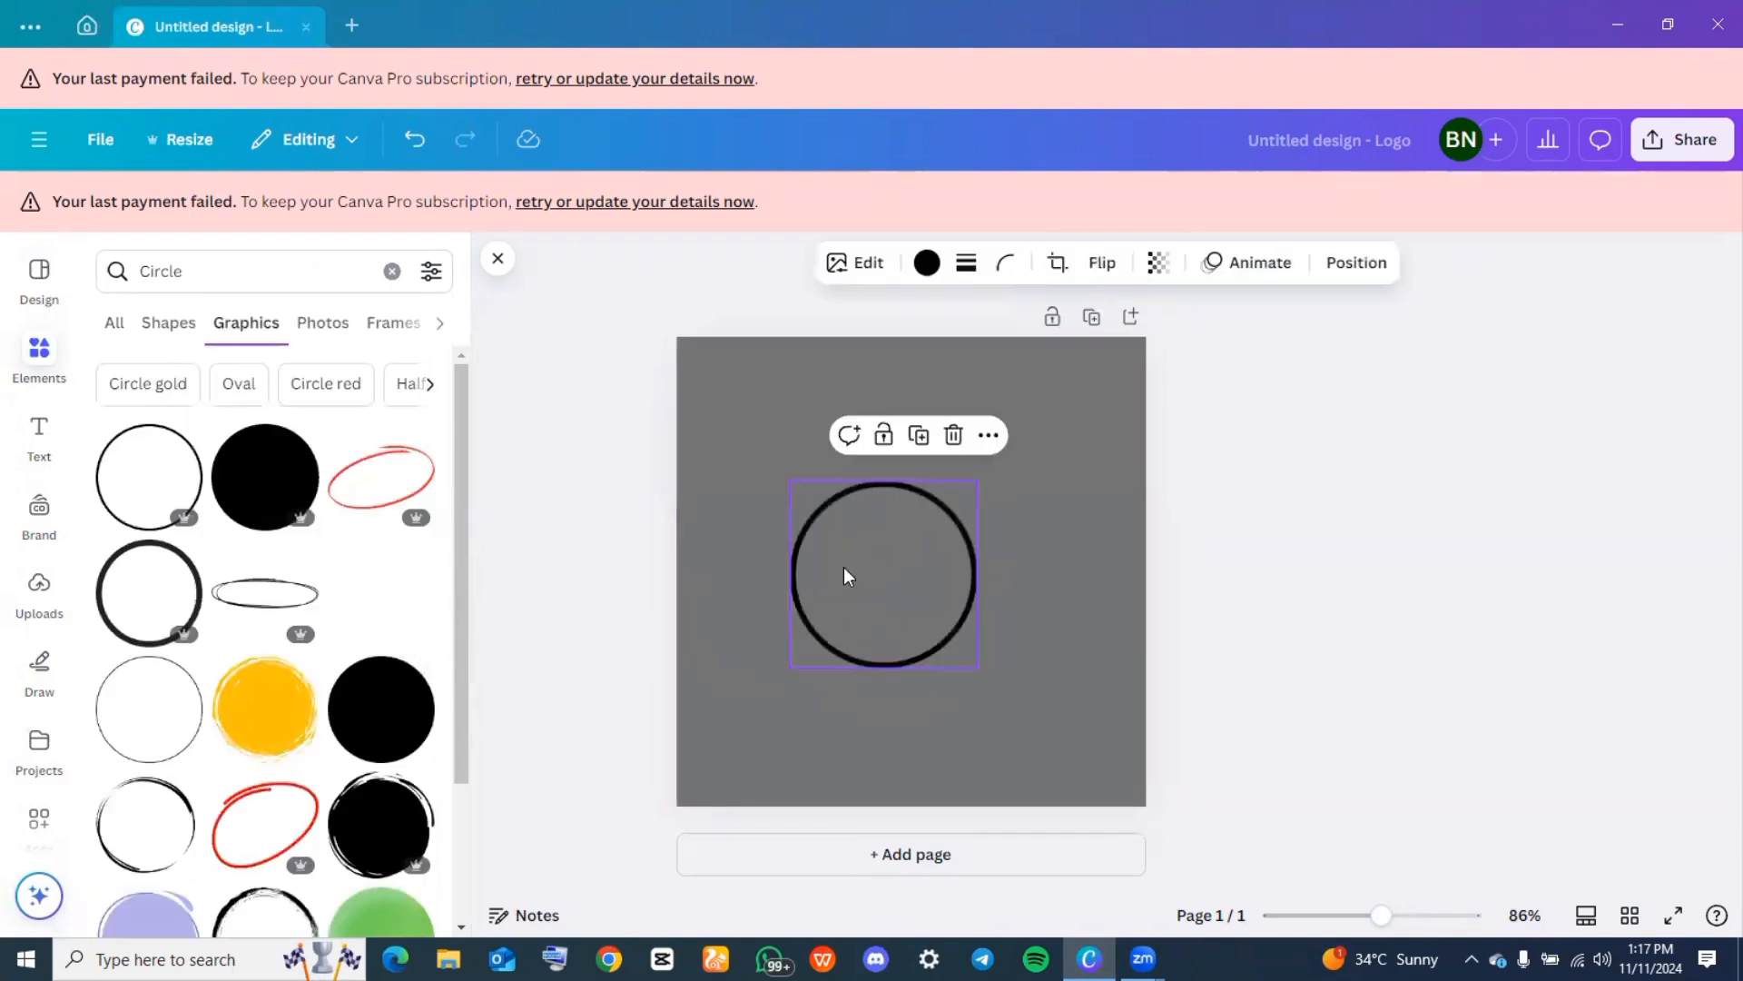
Recolor the circle outline to the default solid orange #ff914d
left_click(926, 263)
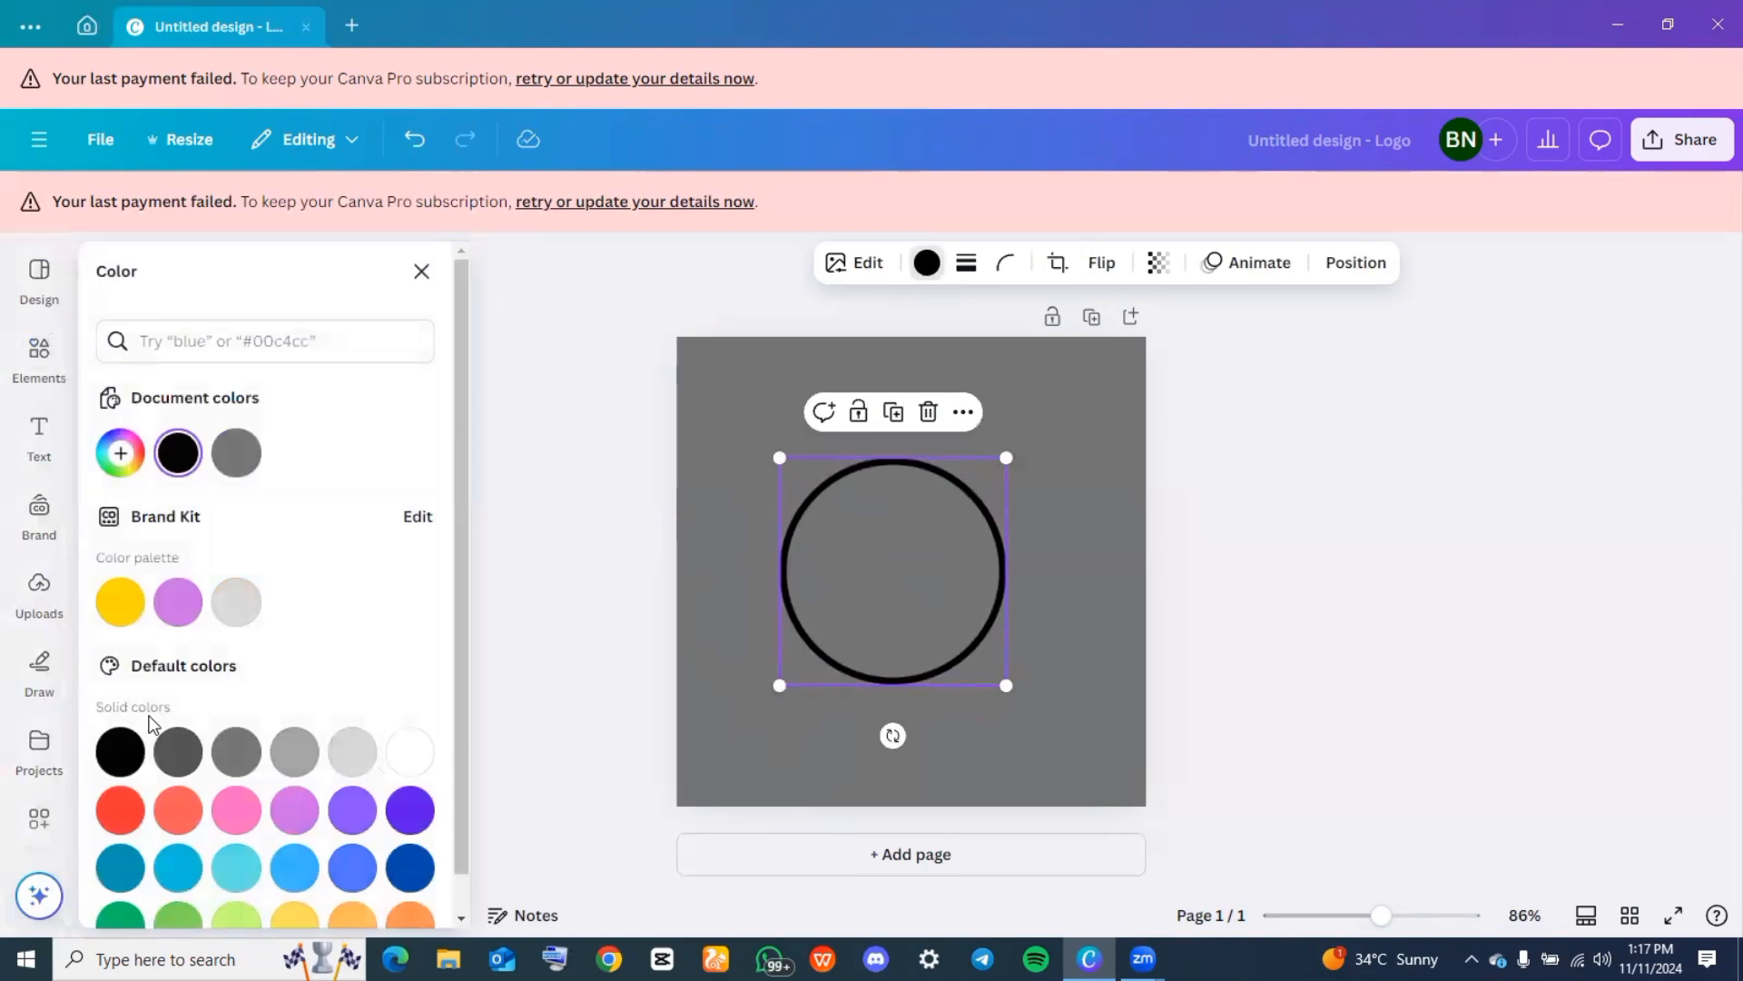
scroll(292, 839, "down", 1)
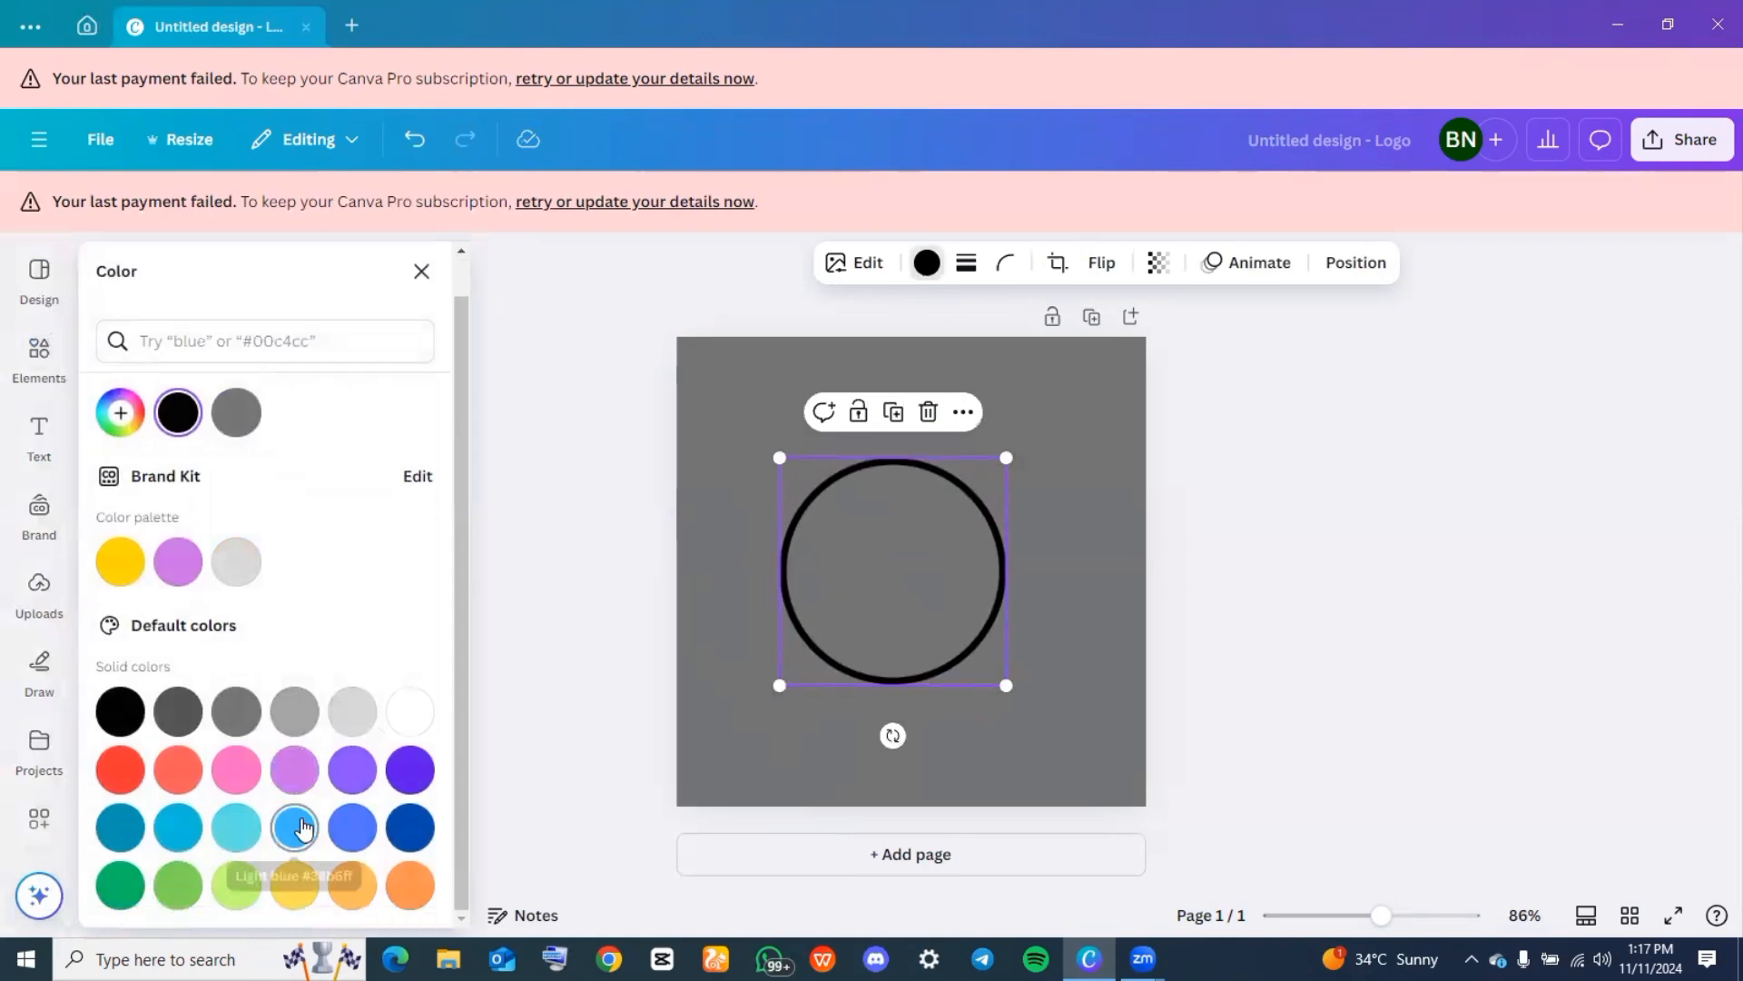
left_click(410, 888)
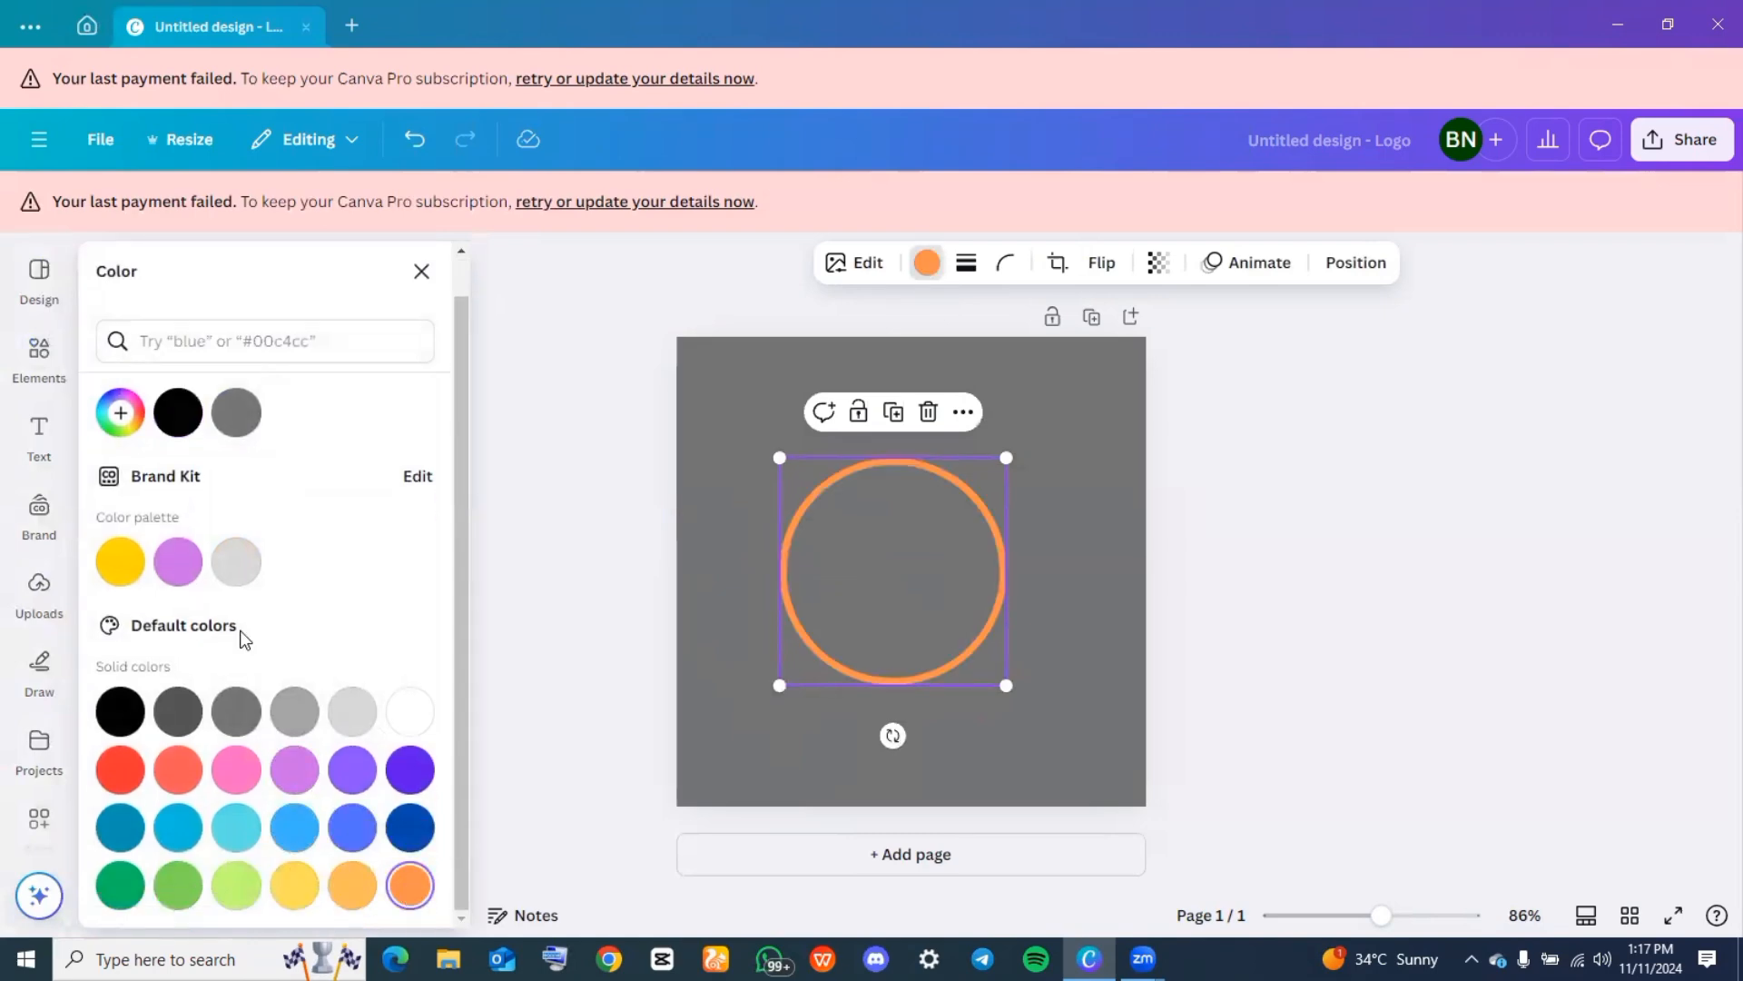
Add a solid circle from the Circle graphics, shrink it and center it inside the orange ring
left_click(39, 363)
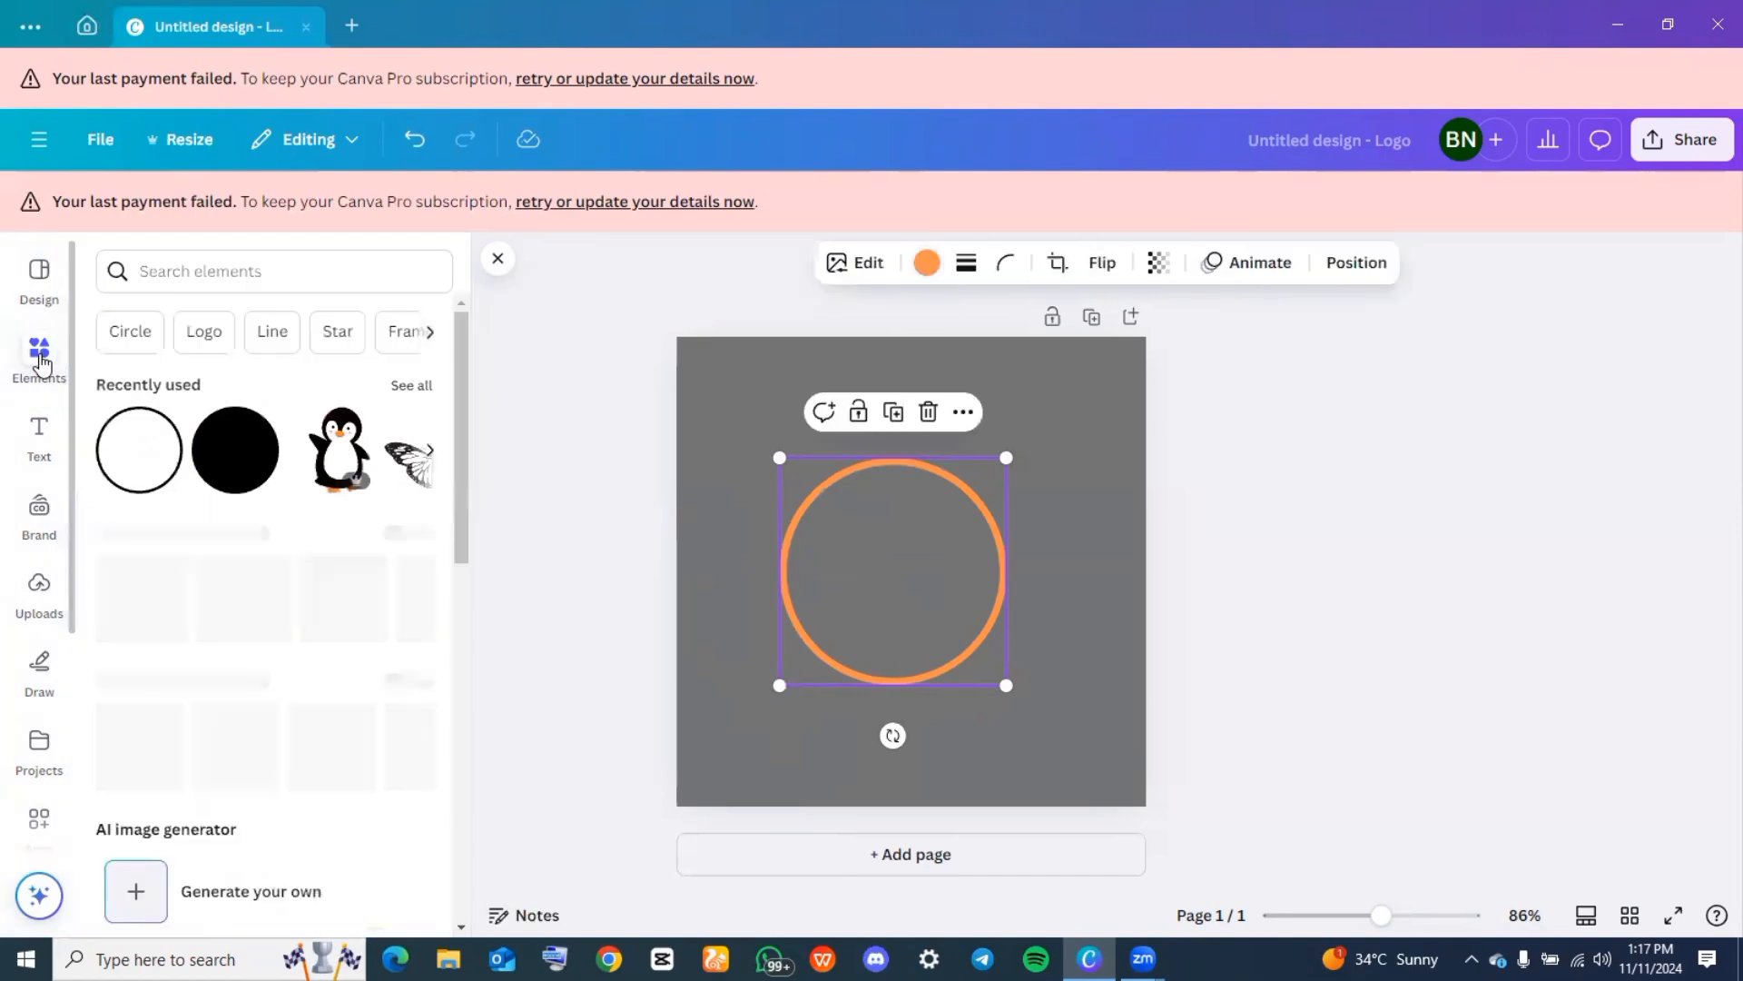
left_click(130, 332)
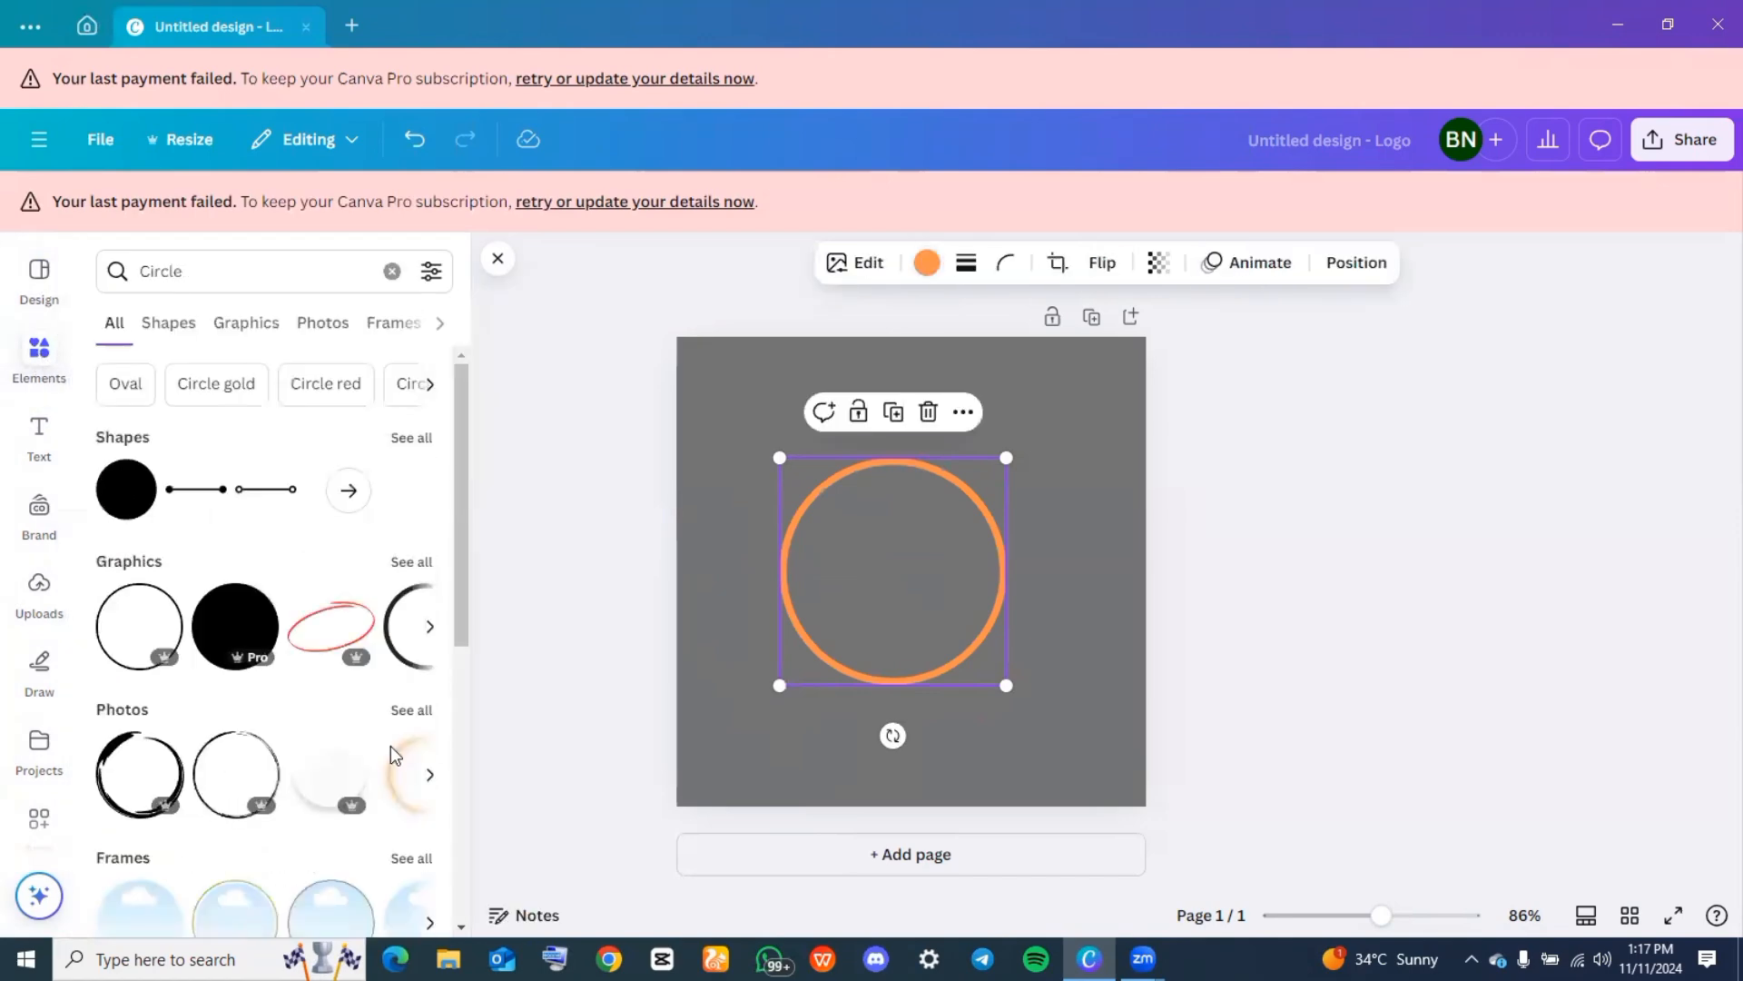
left_click(266, 325)
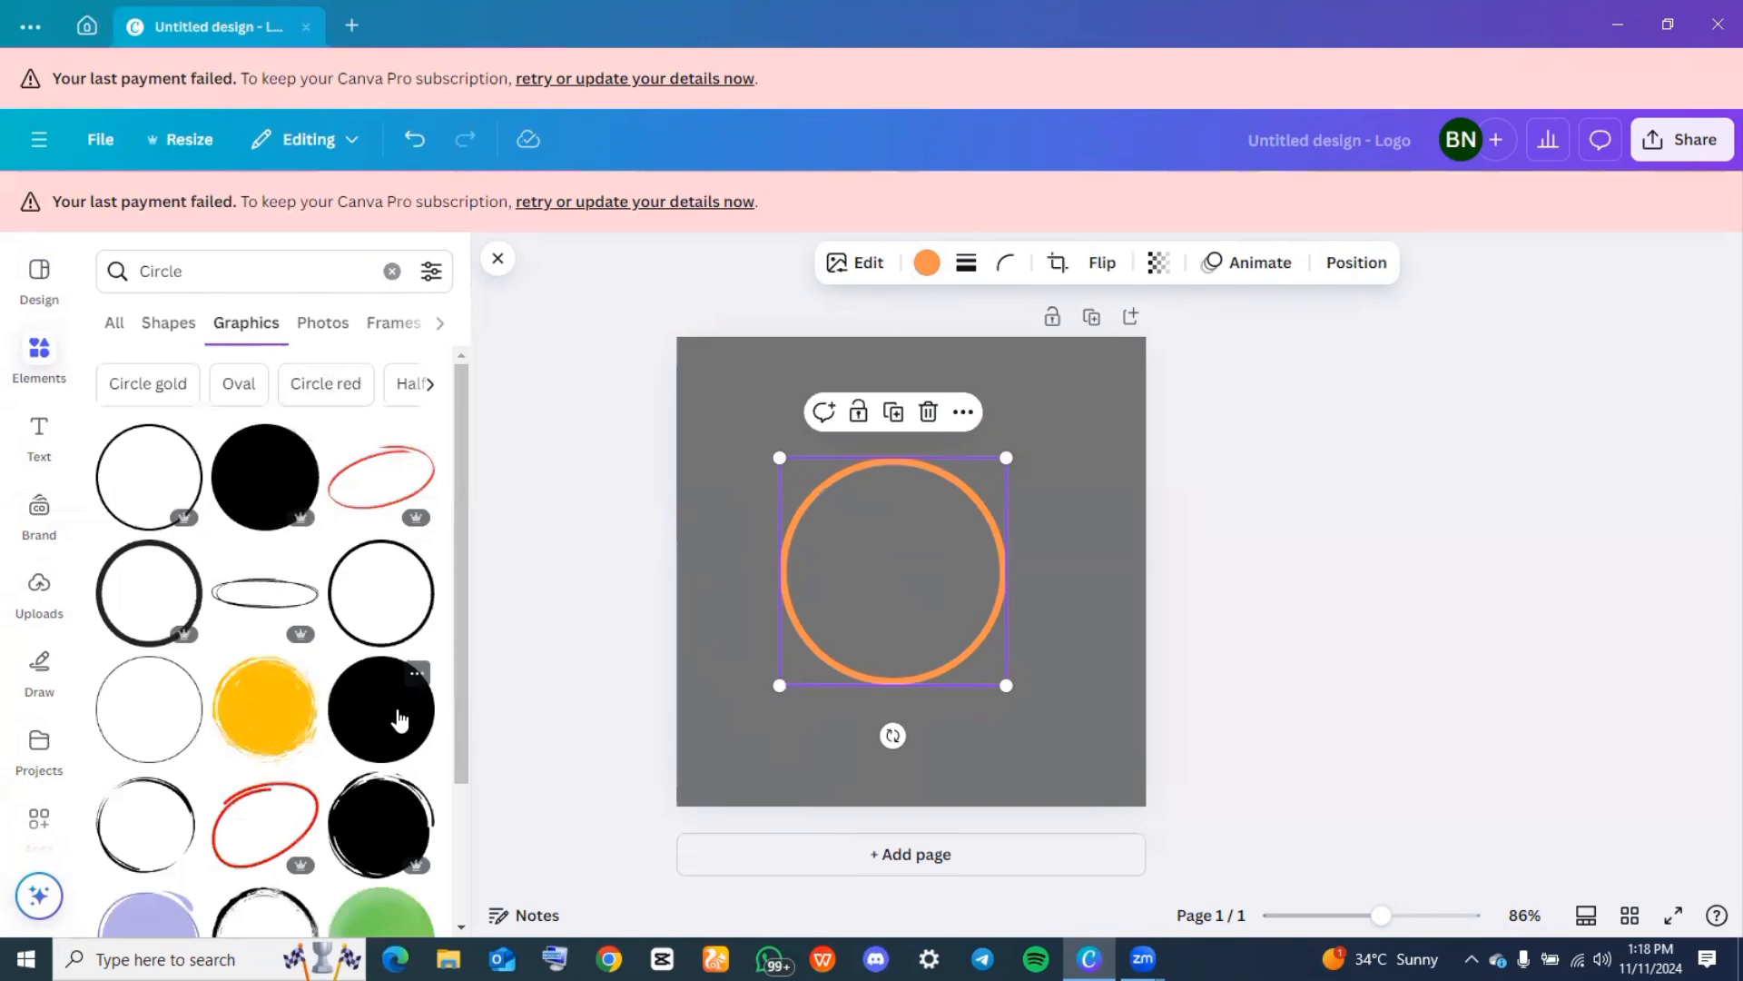
left_click_drag(399, 720, 873, 549)
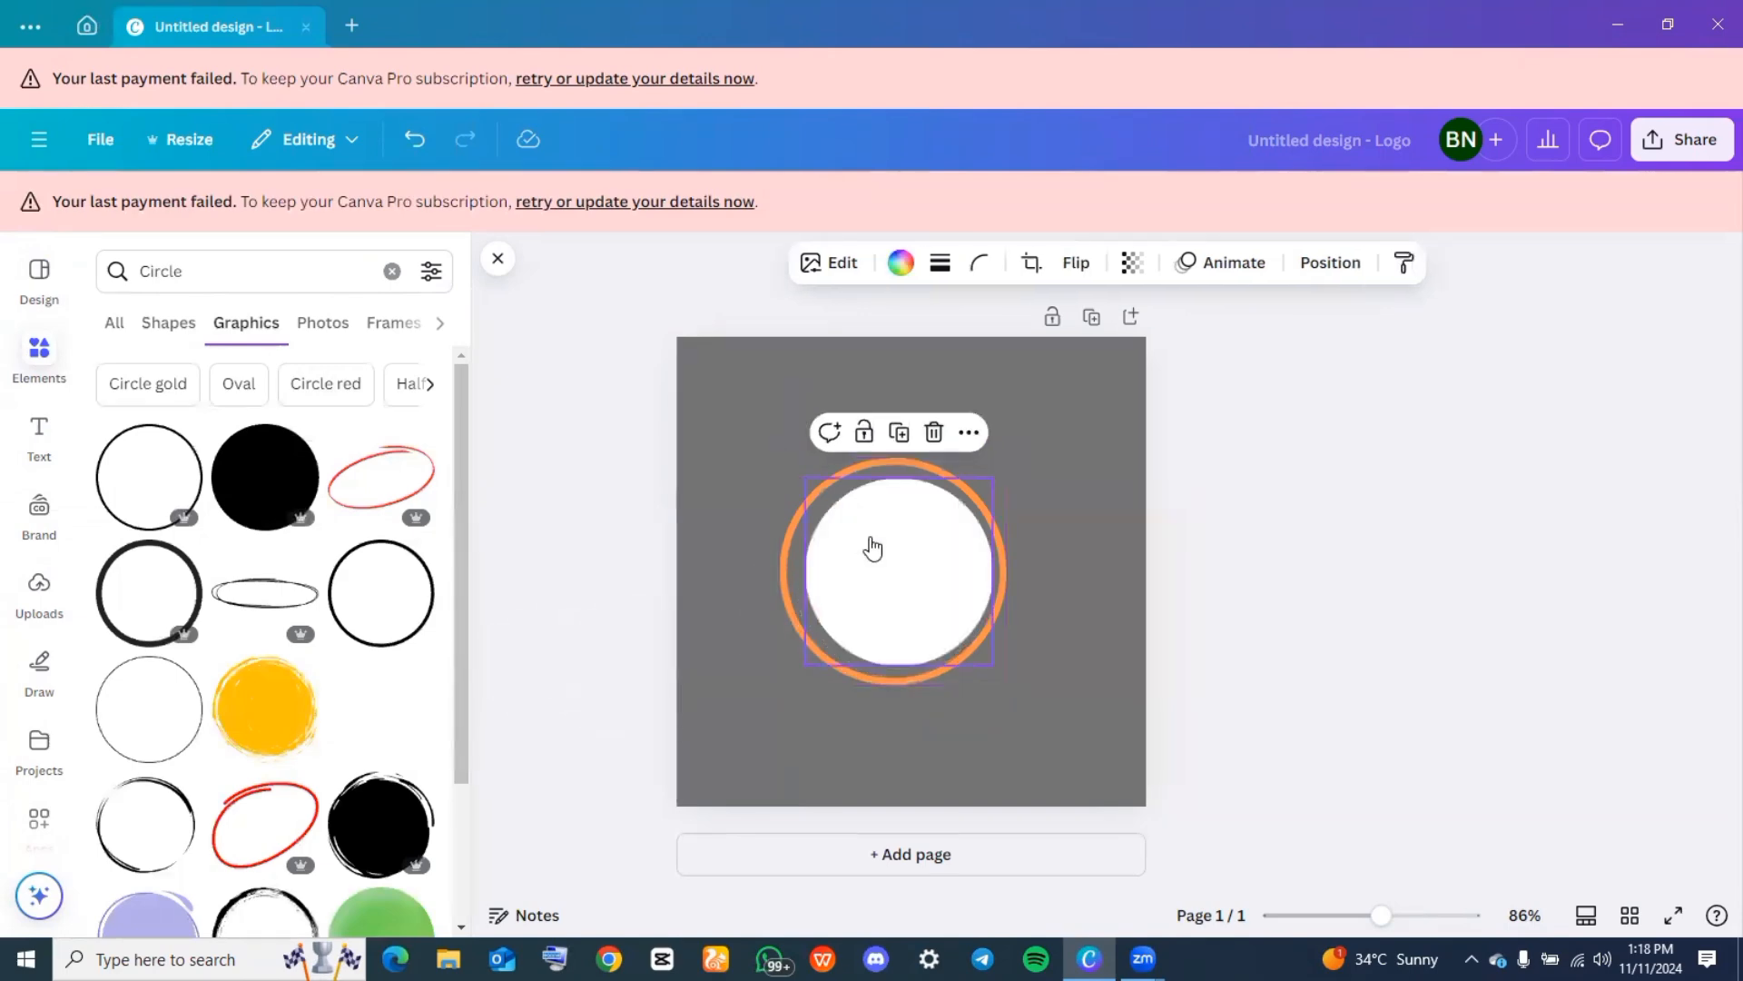
left_click_drag(806, 665, 867, 605)
left_click_drag(915, 542, 875, 560)
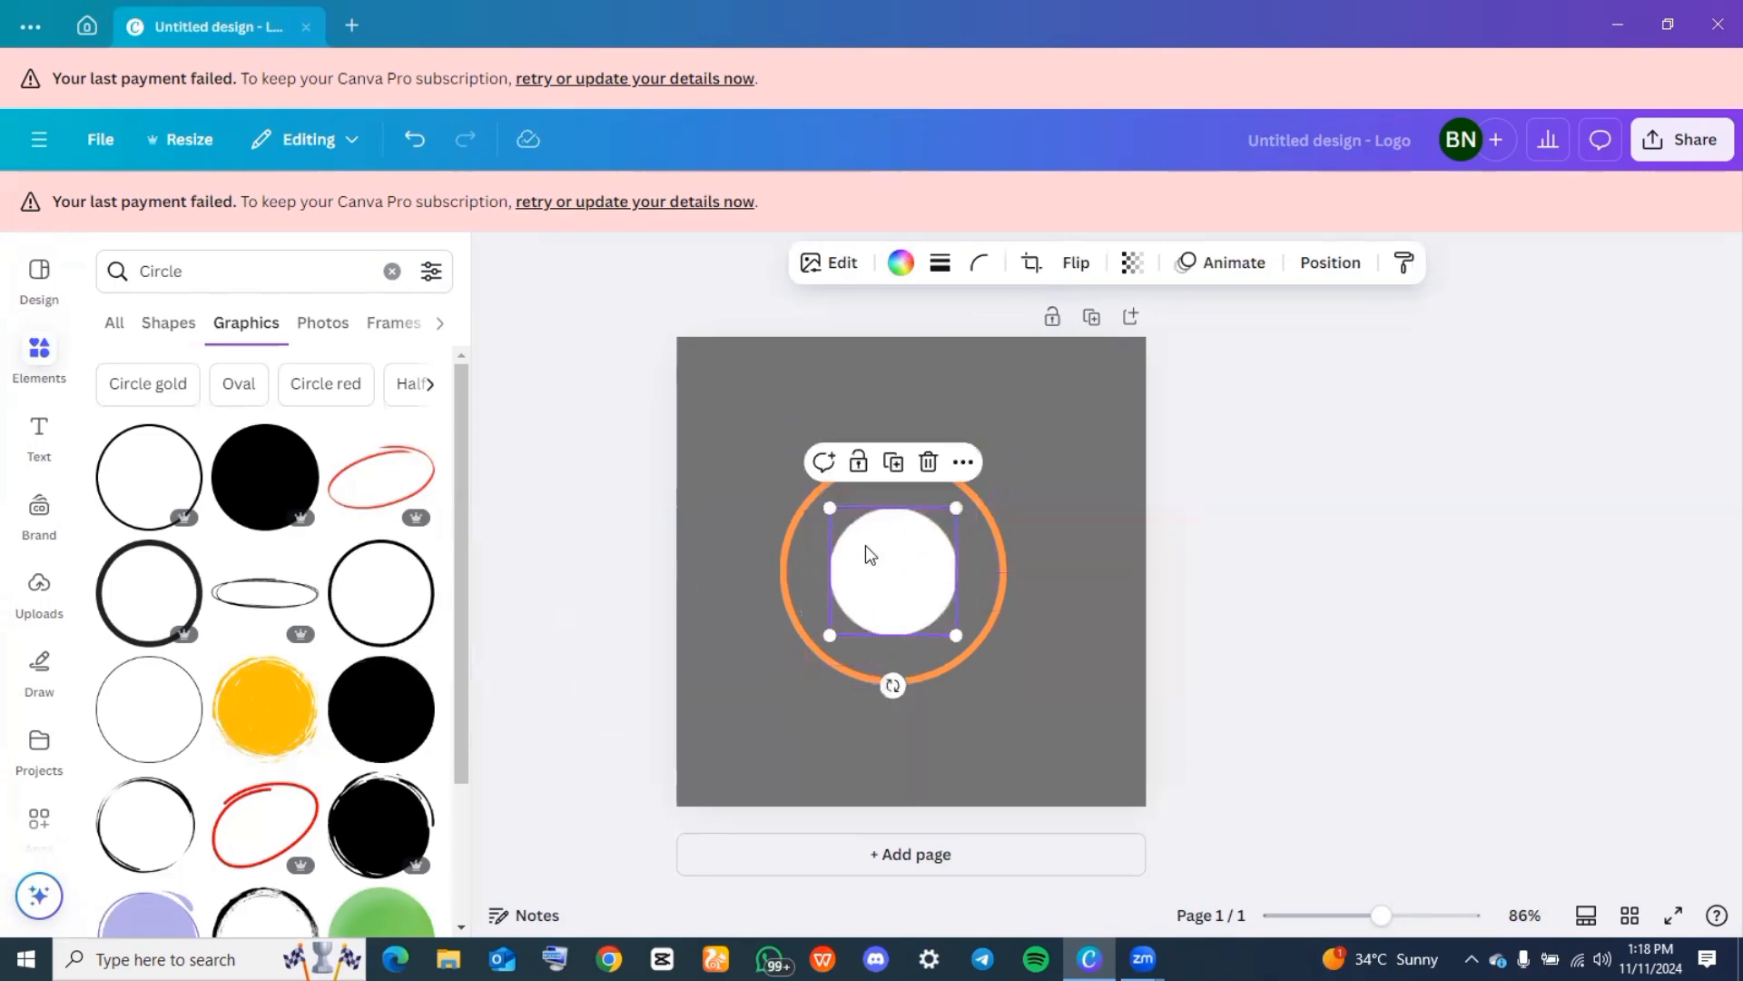
Recolor the solid inner circle to the document's orange #ff914d and deselect it
left_click(900, 262)
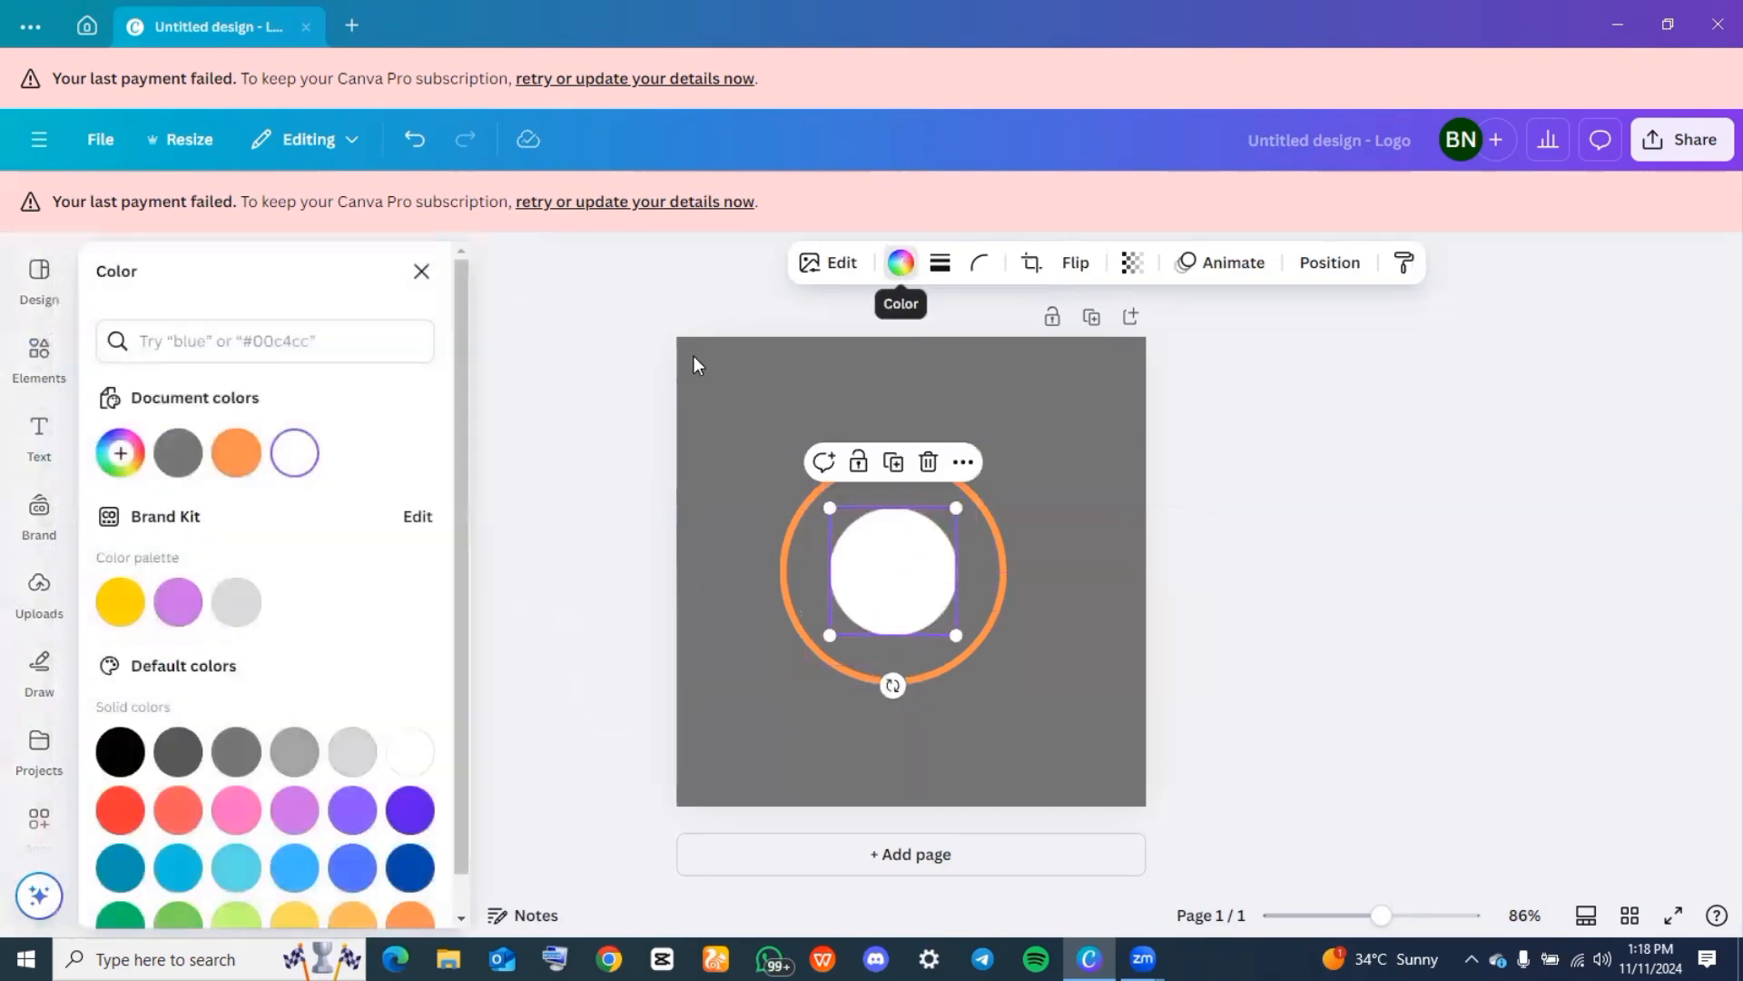
left_click(236, 458)
left_click(556, 552)
Add a heading that reads "THE SEARCH" to the page
left_click(39, 439)
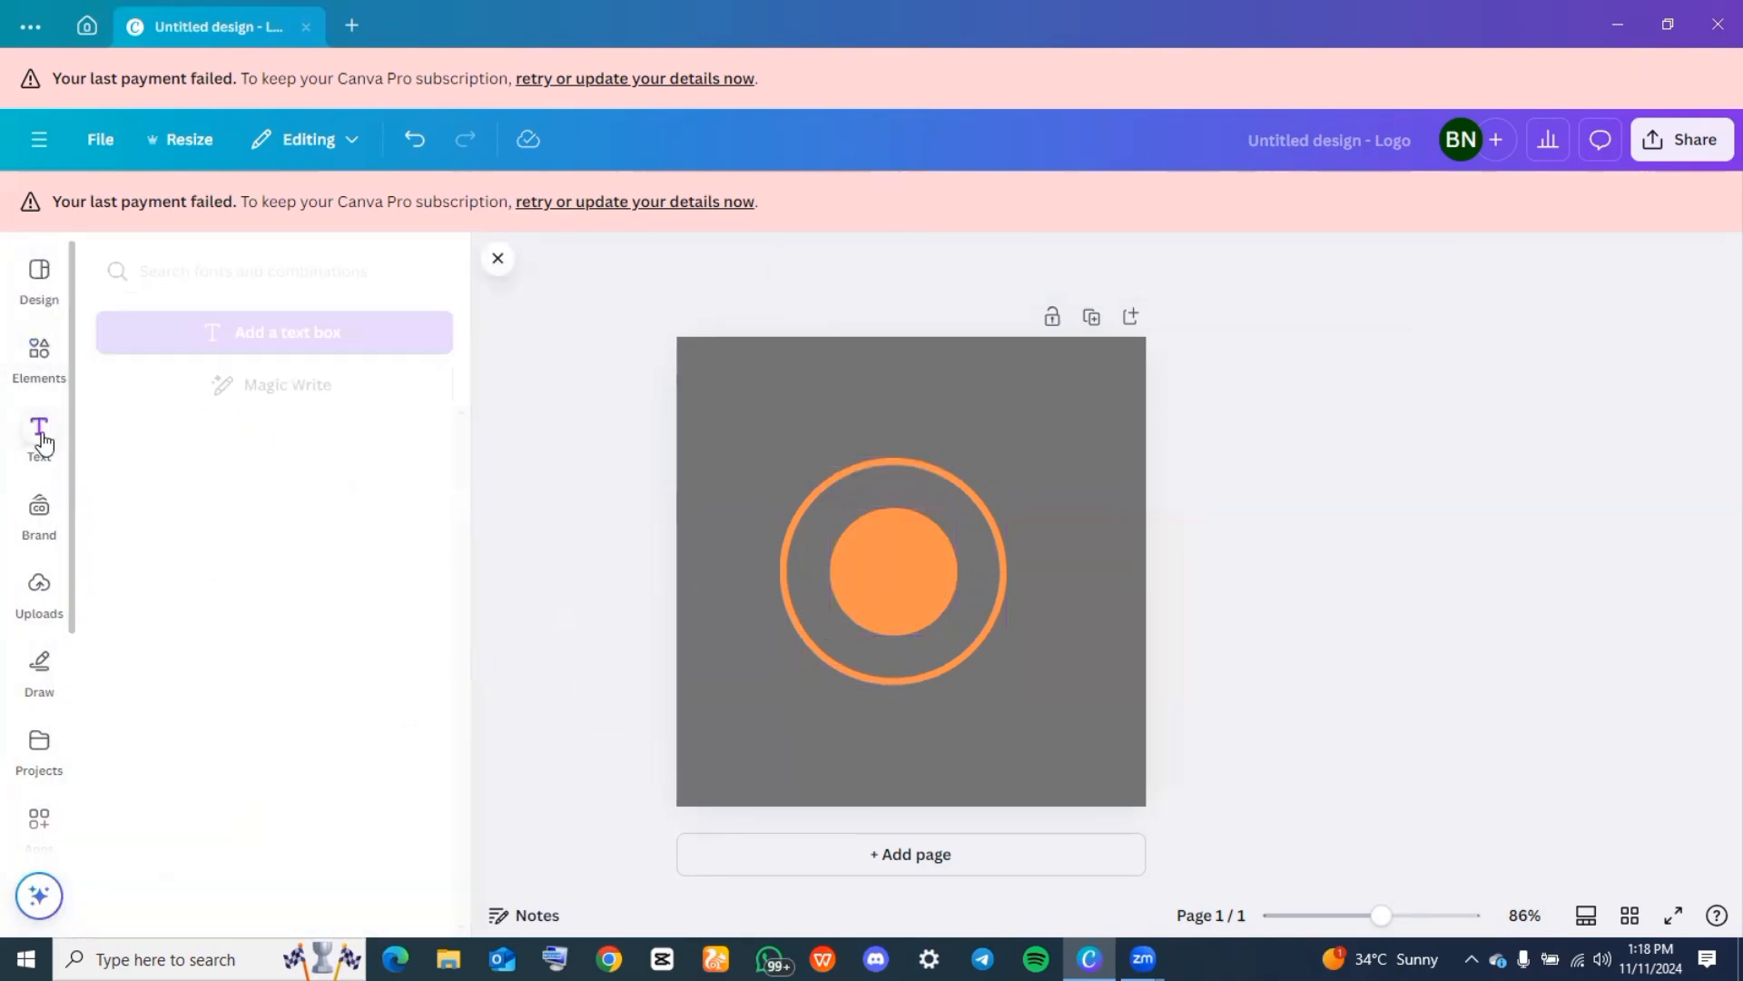
left_click(232, 590)
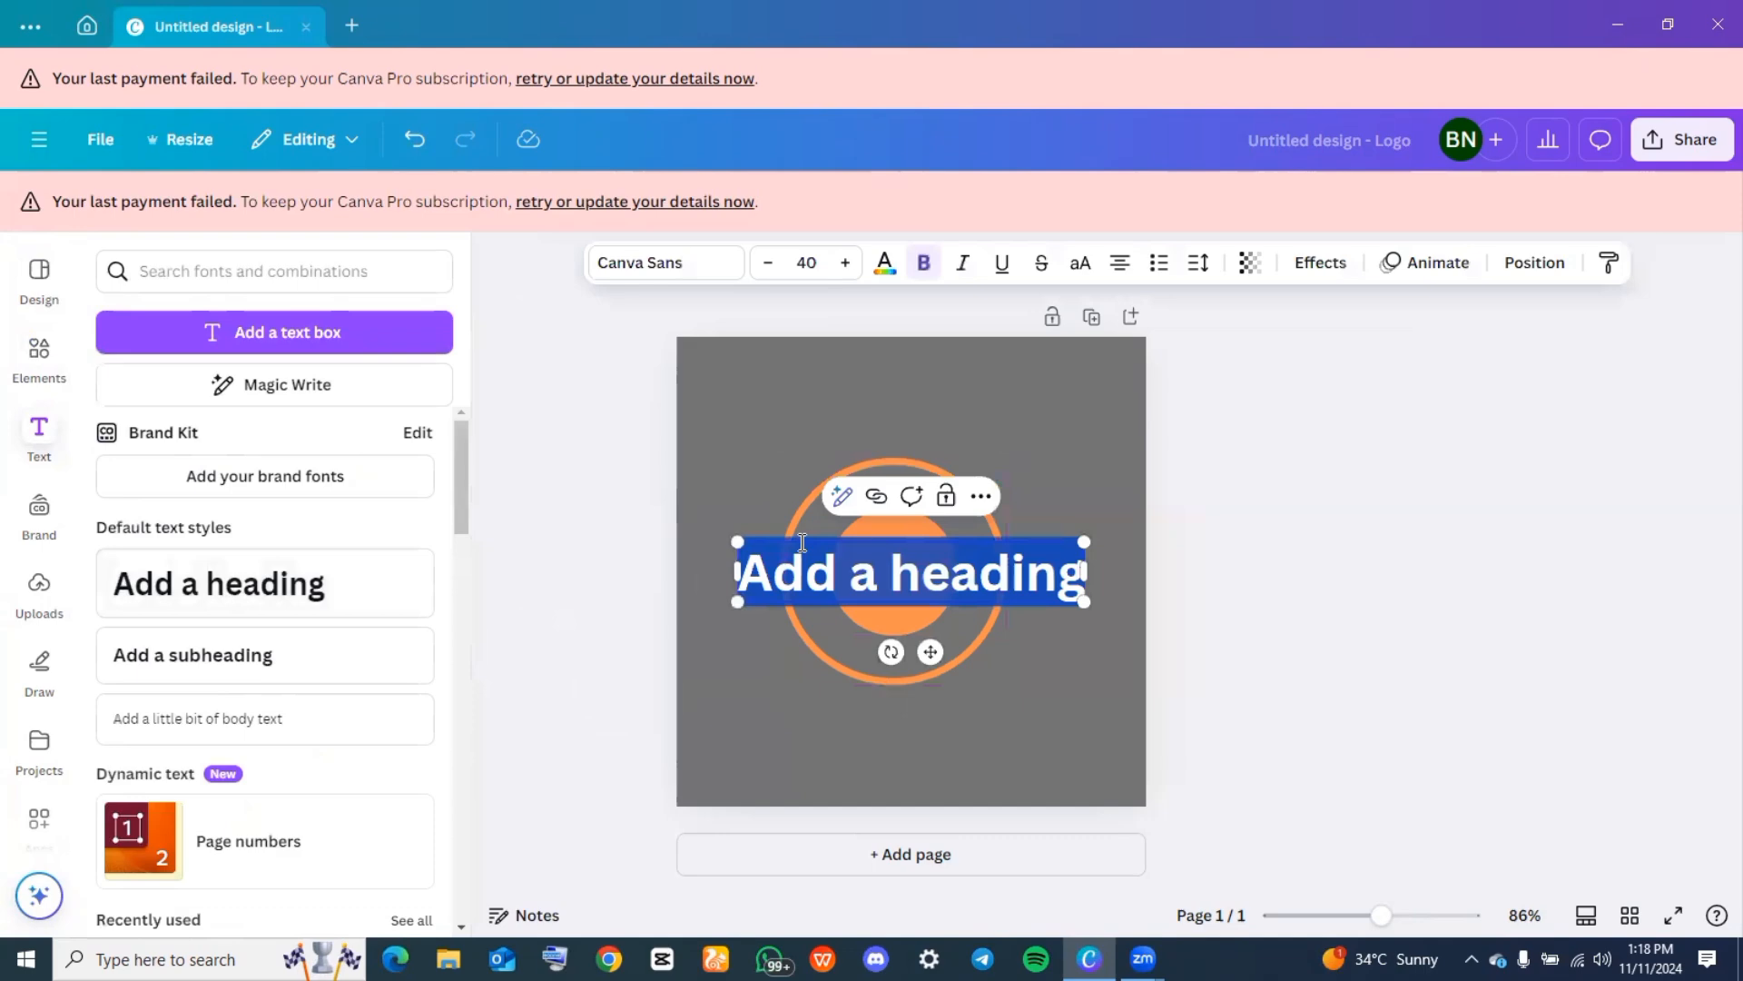
type("THE")
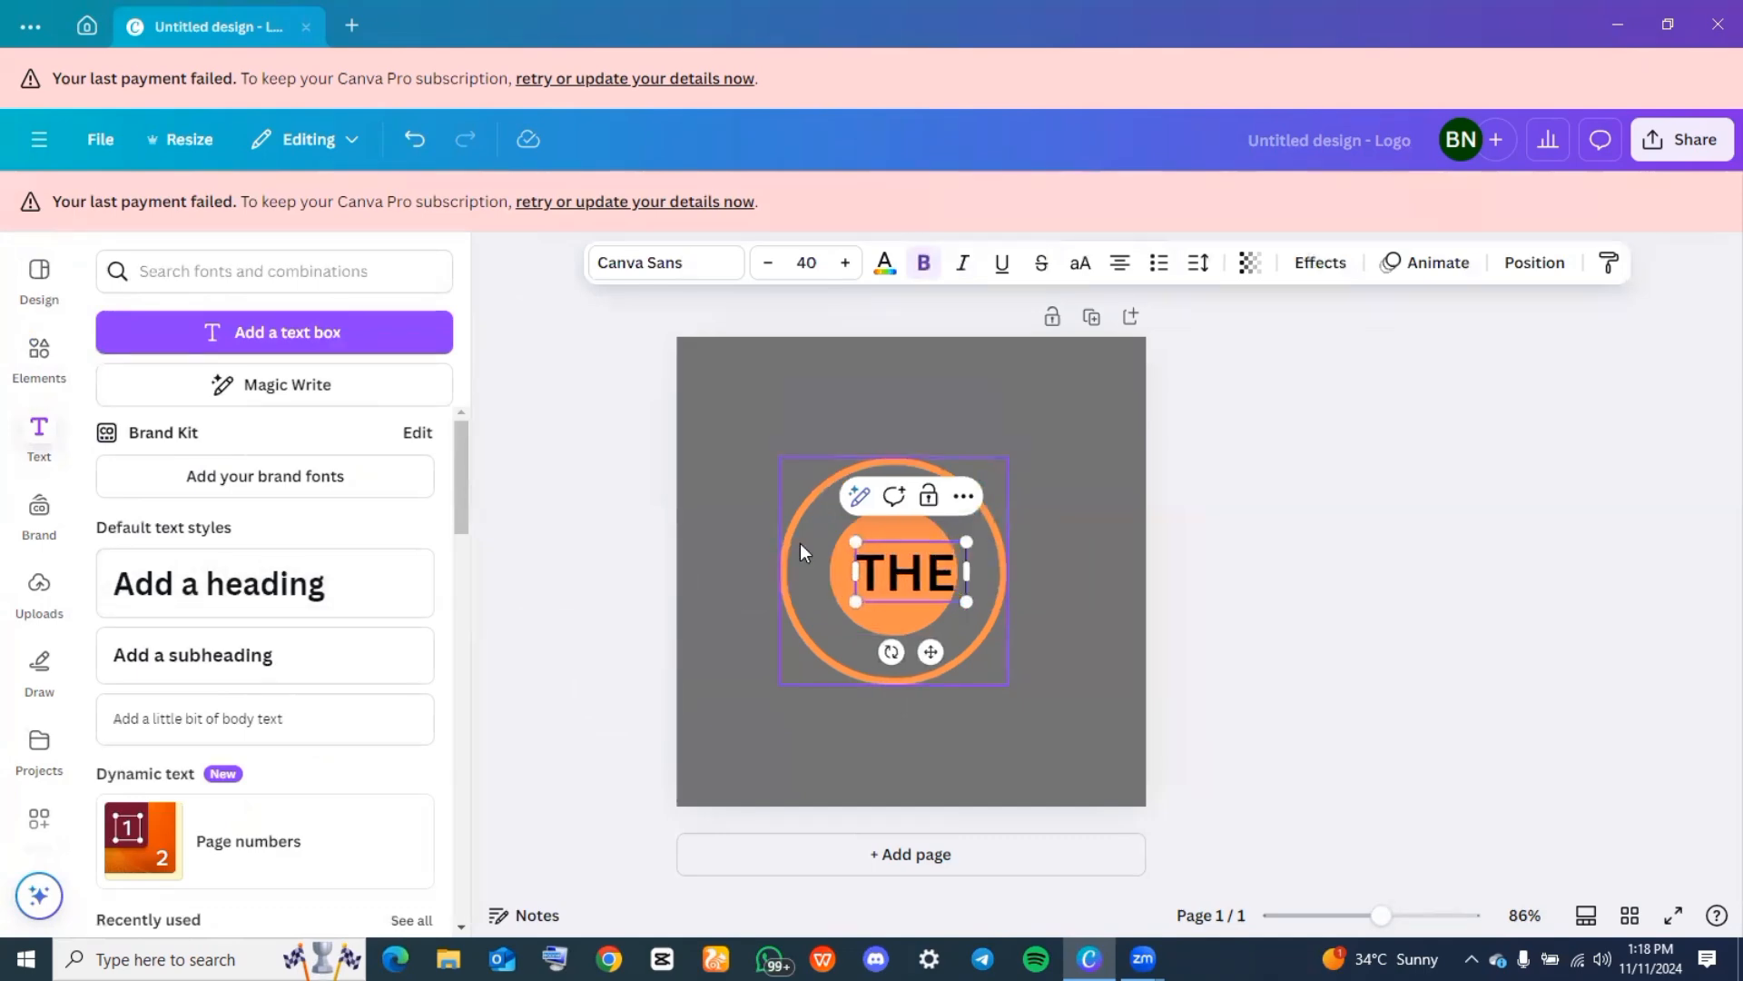
type(" SEARCH")
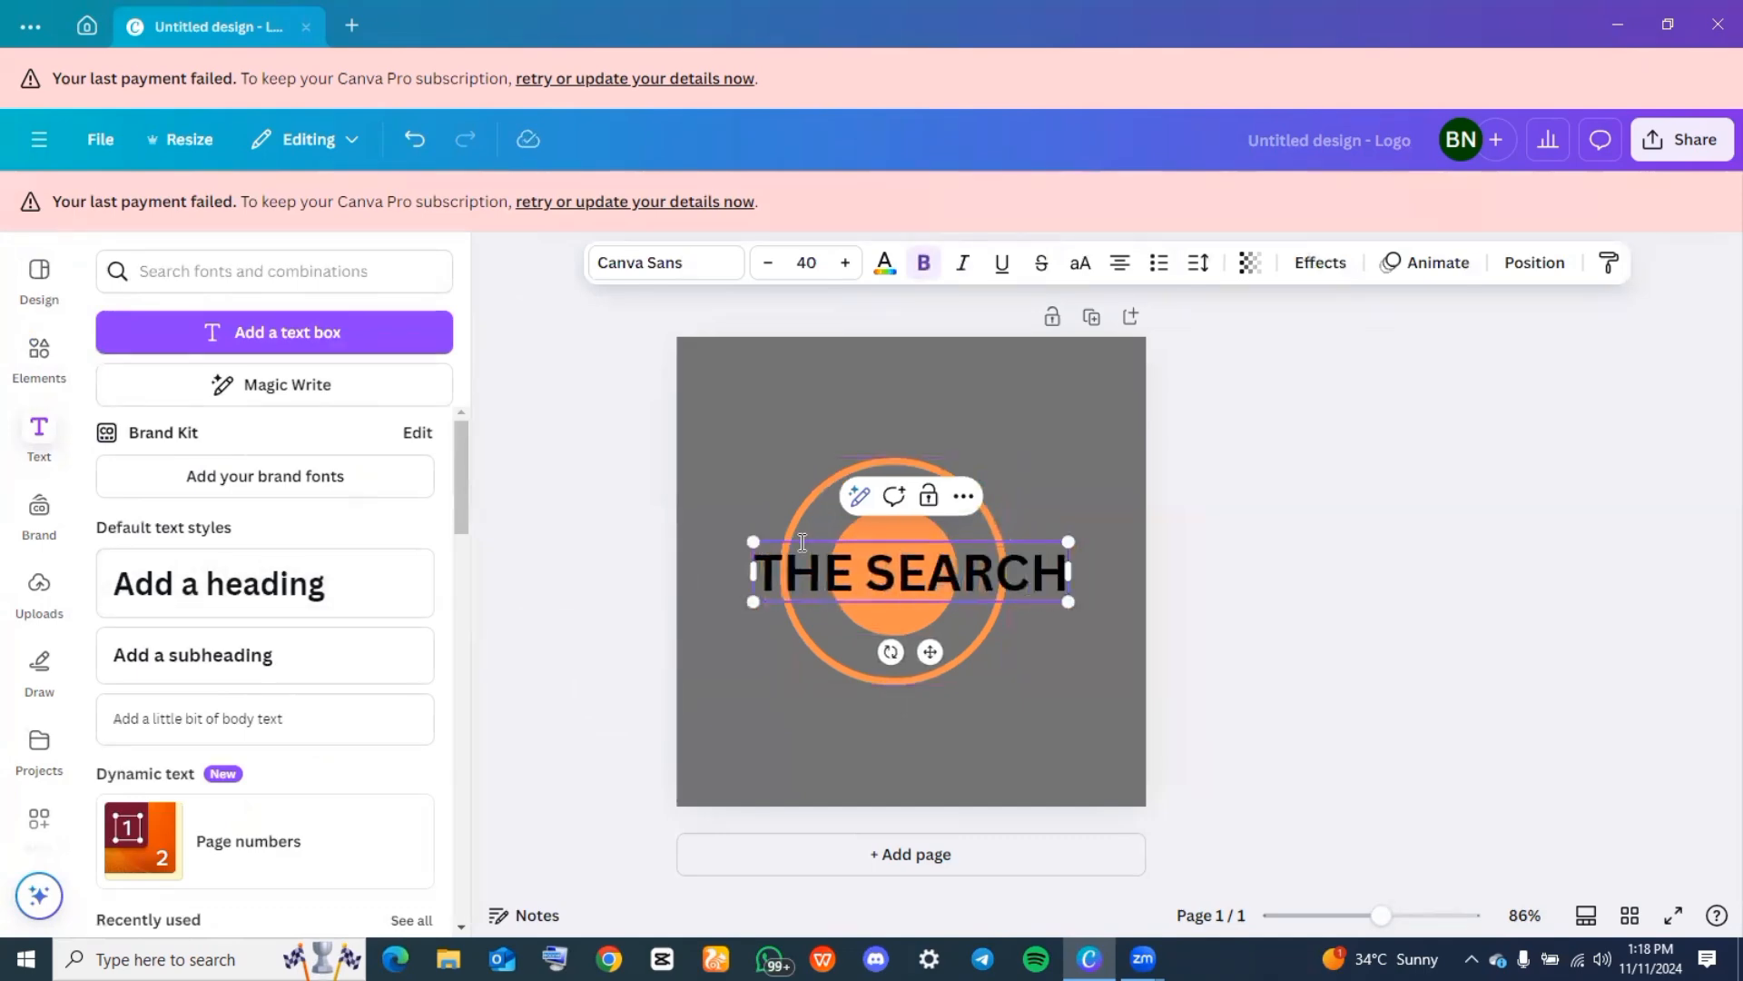
left_click(762, 240)
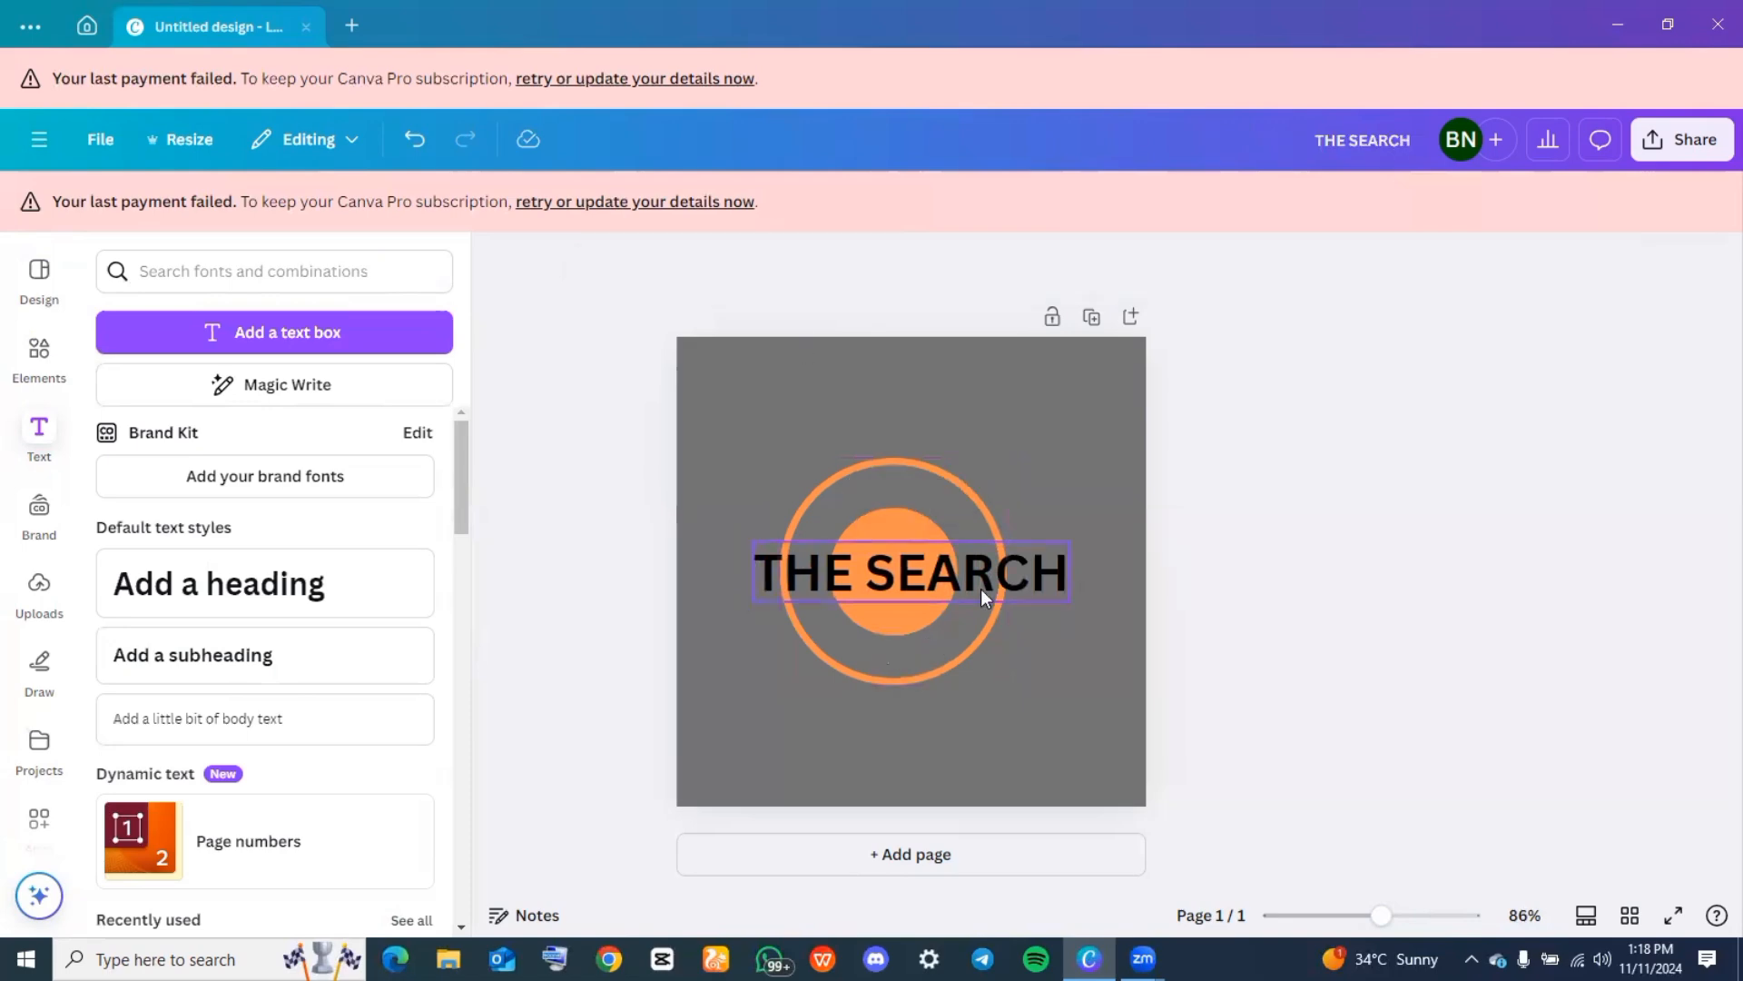
Move the "THE SEARCH" heading up to the top edge of the ring and color it the document's orange
left_click_drag(981, 588, 989, 495)
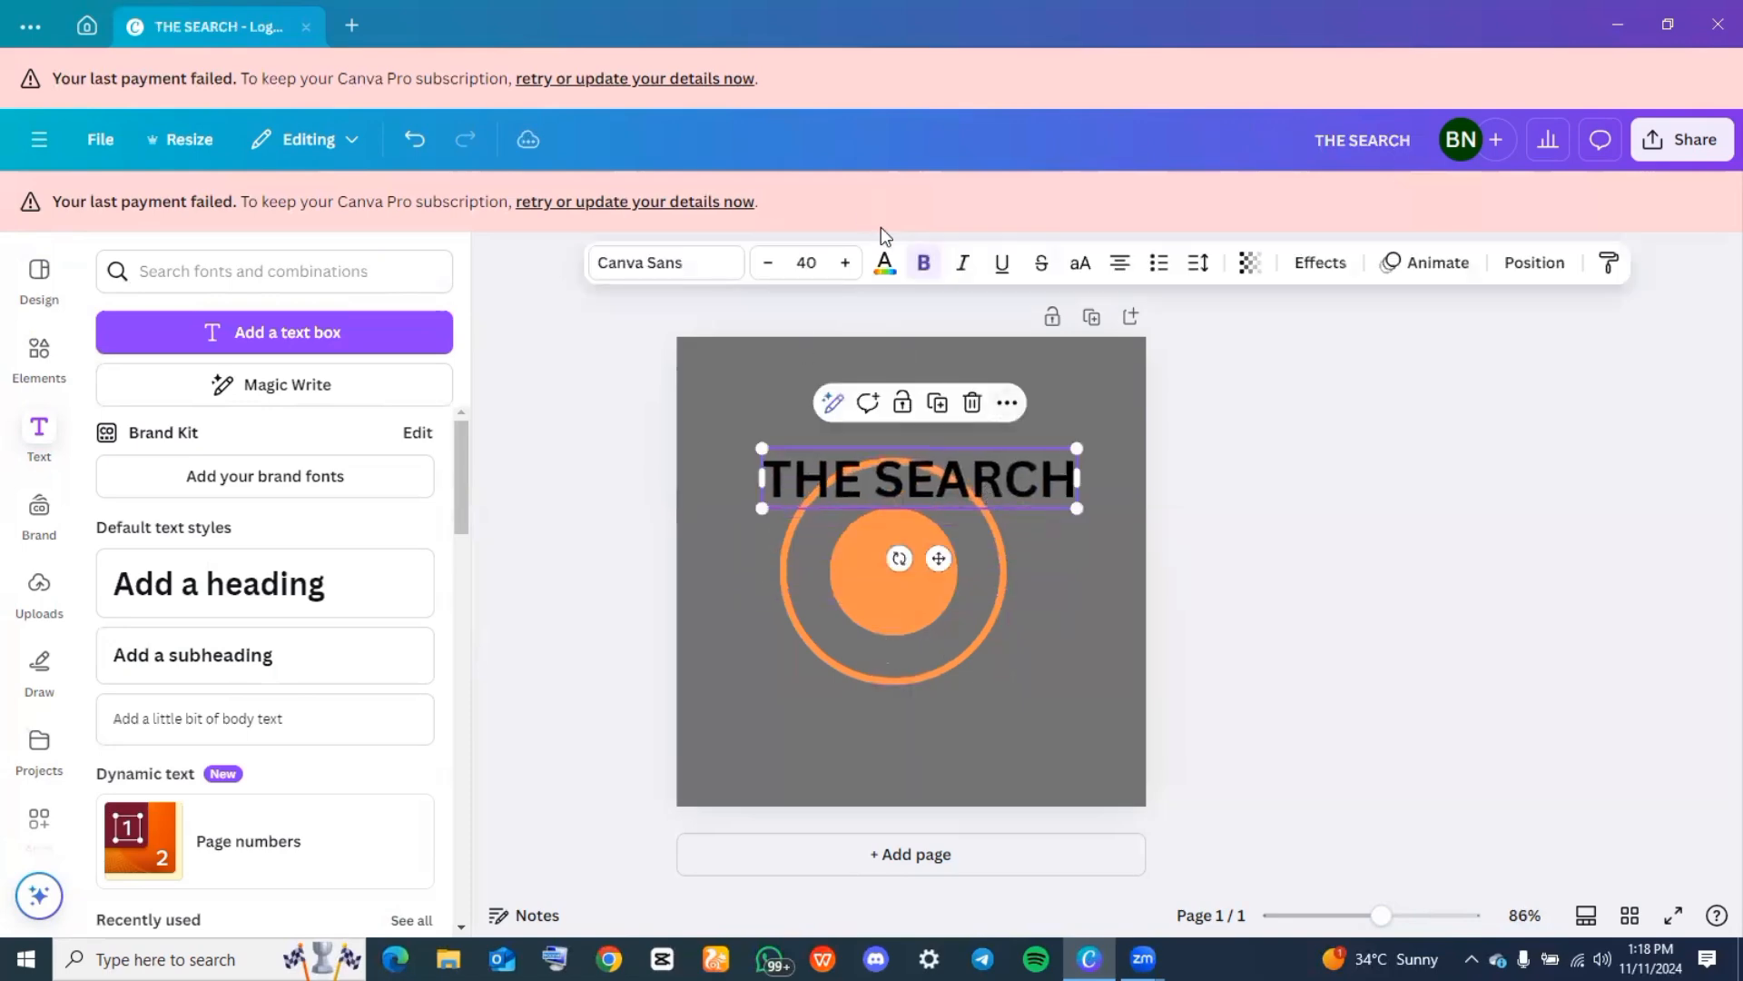
left_click(885, 265)
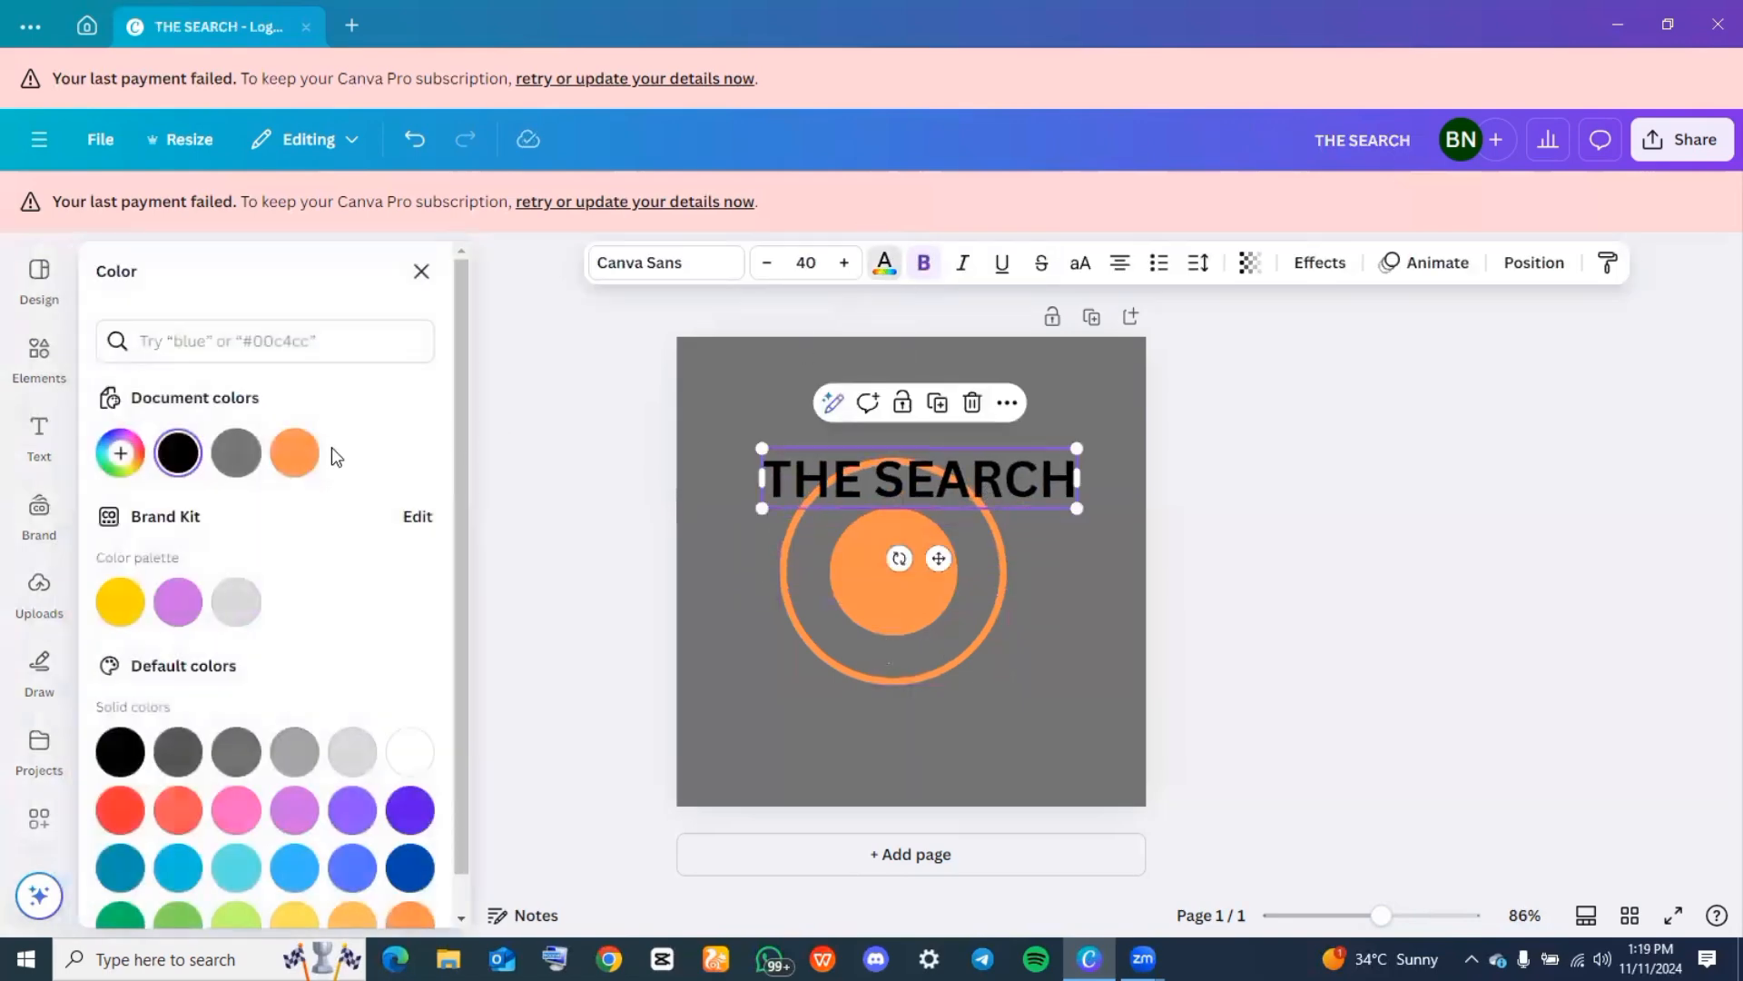
left_click(294, 453)
Reduce the "THE SEARCH" heading to font size 27 and place it across the upper part of the ring, just above the solid circle
left_click(766, 263)
left_click(766, 264)
left_click(766, 263)
left_click(766, 263)
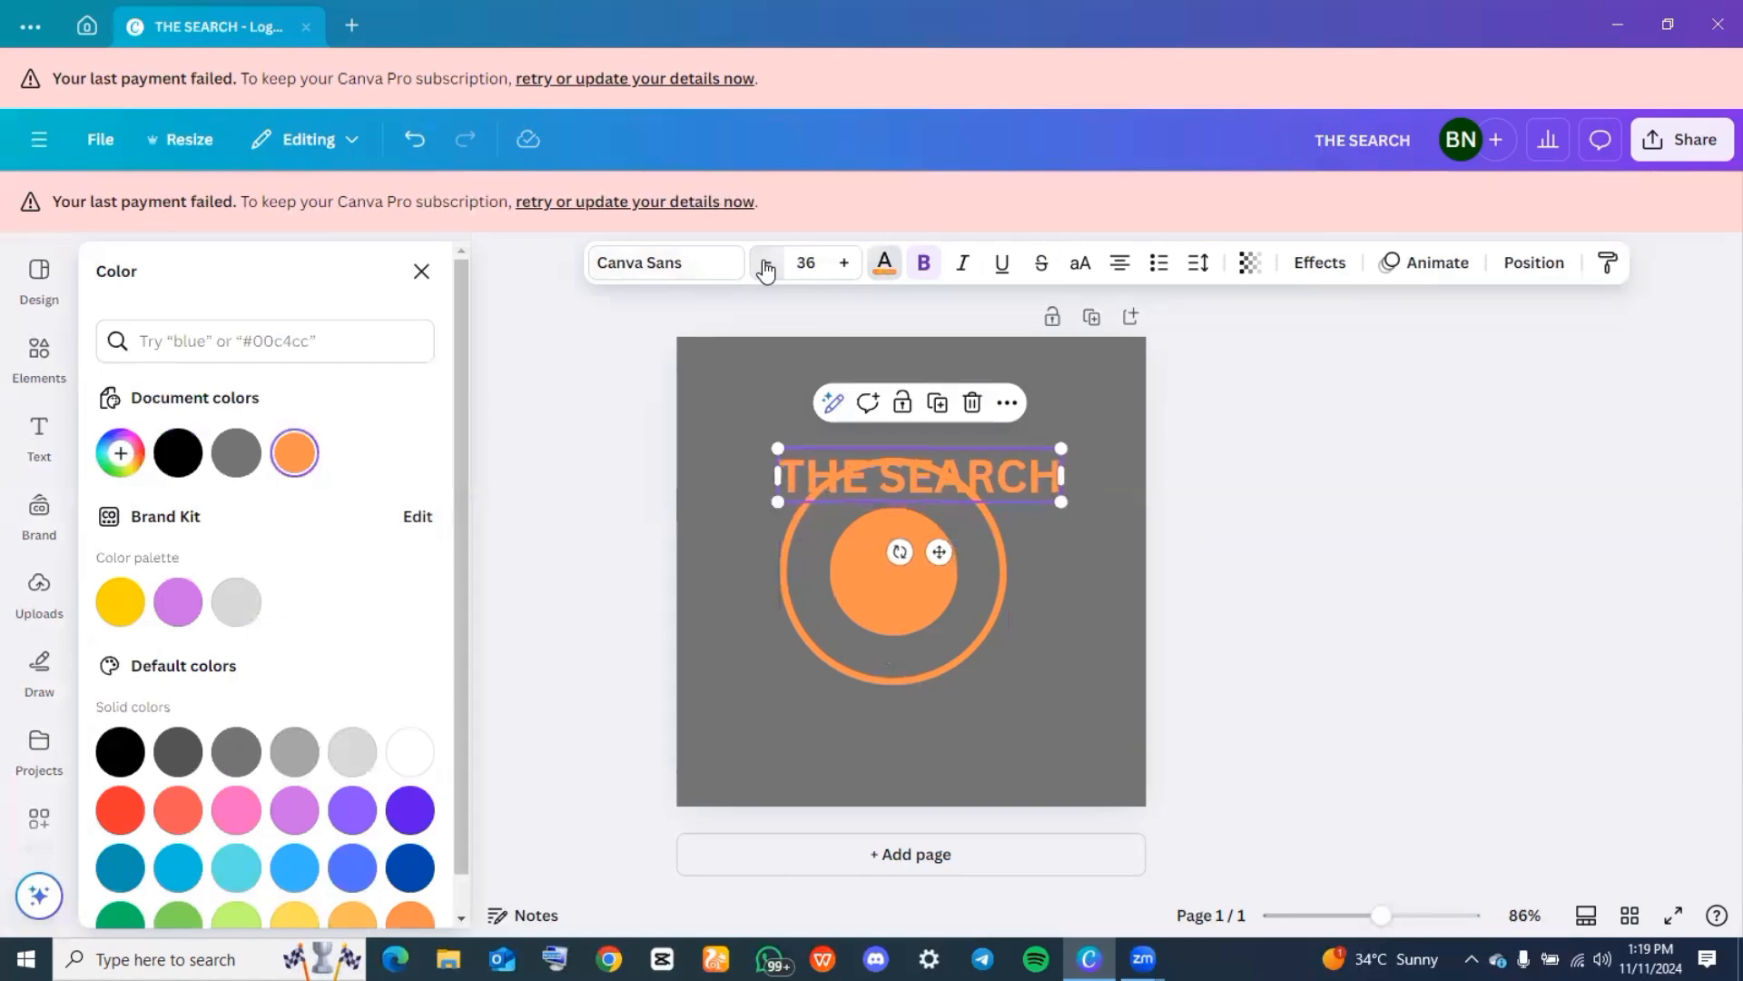
left_click(766, 264)
left_click(766, 263)
left_click(766, 263)
left_click(766, 263)
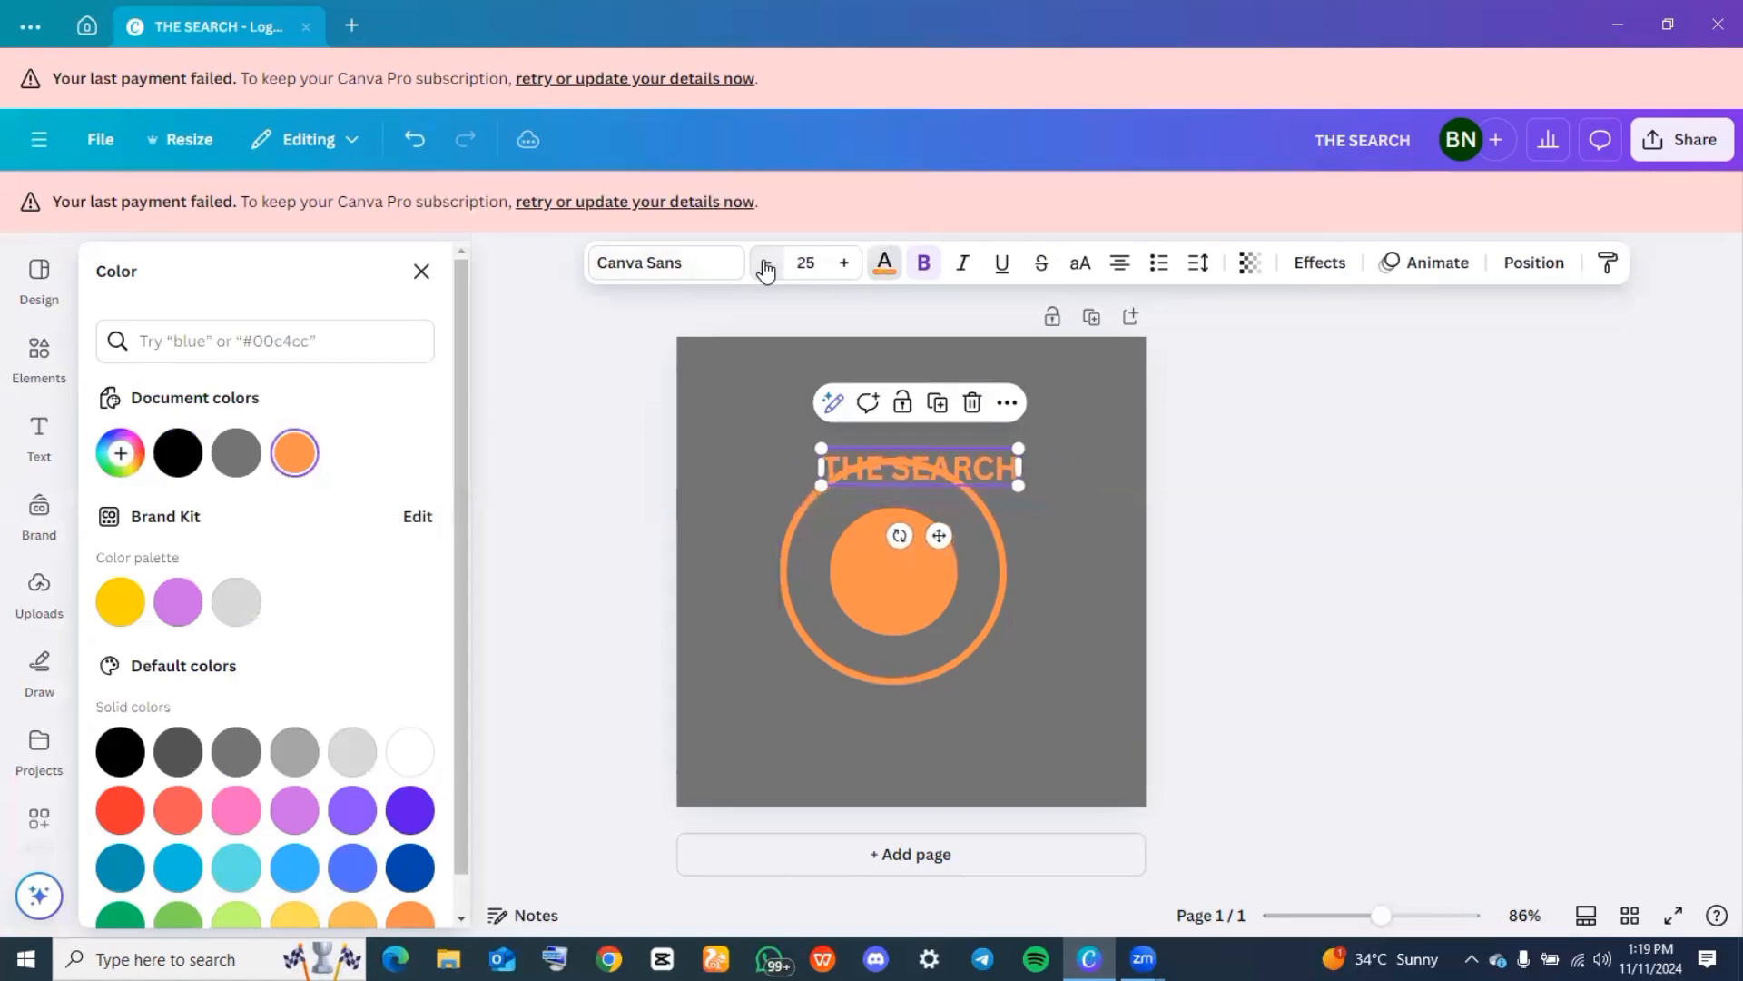
left_click(766, 263)
left_click_drag(922, 468, 892, 509)
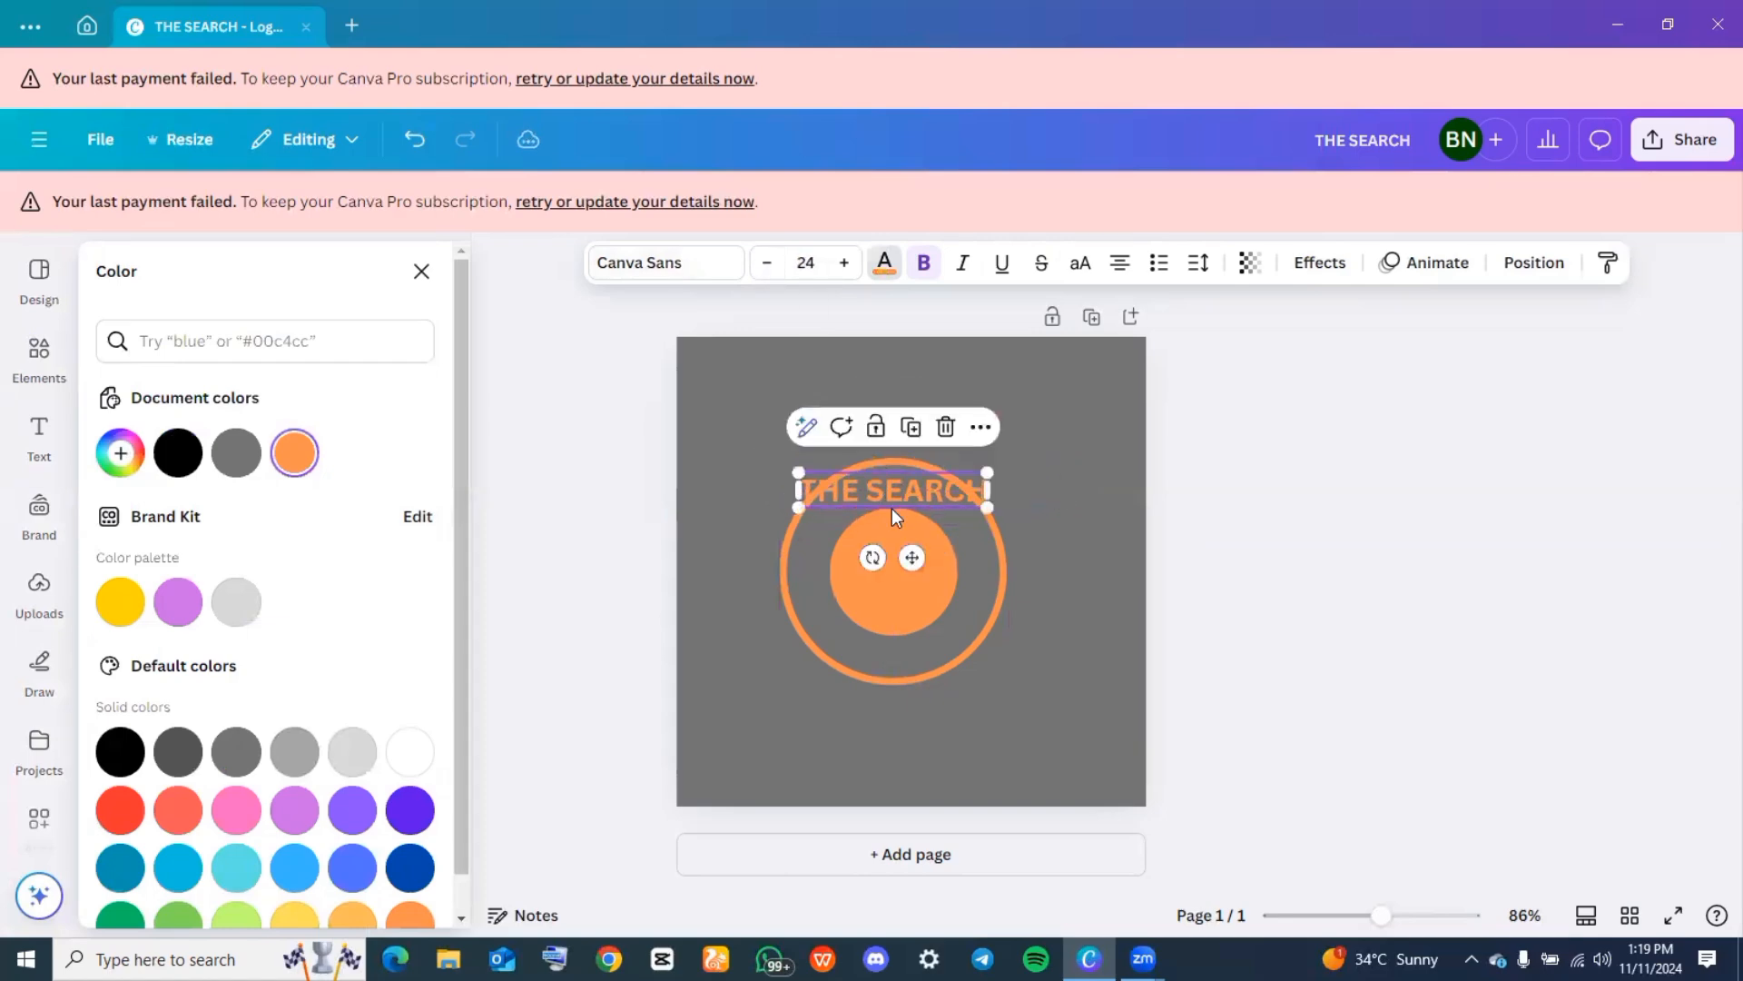
Search the fonts for "CAND" and apply the Candal font to the "THE SEARCH" heading
left_click(663, 265)
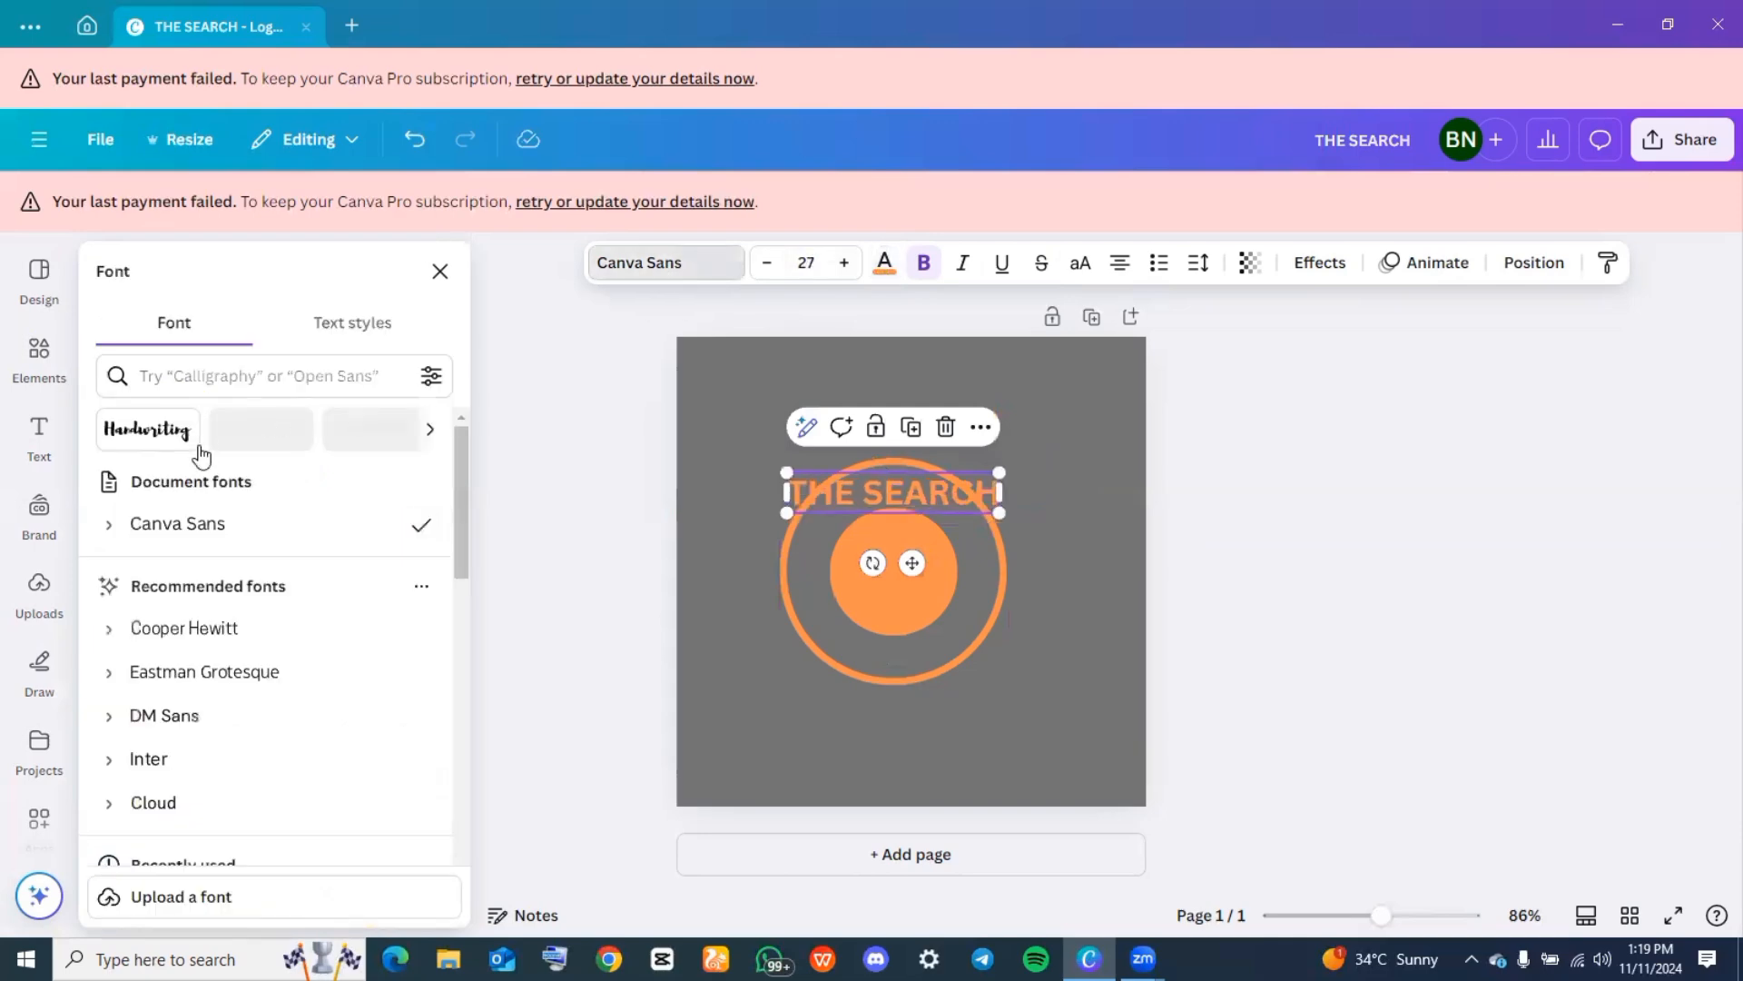
left_click(218, 390)
type("CAND")
left_click(164, 610)
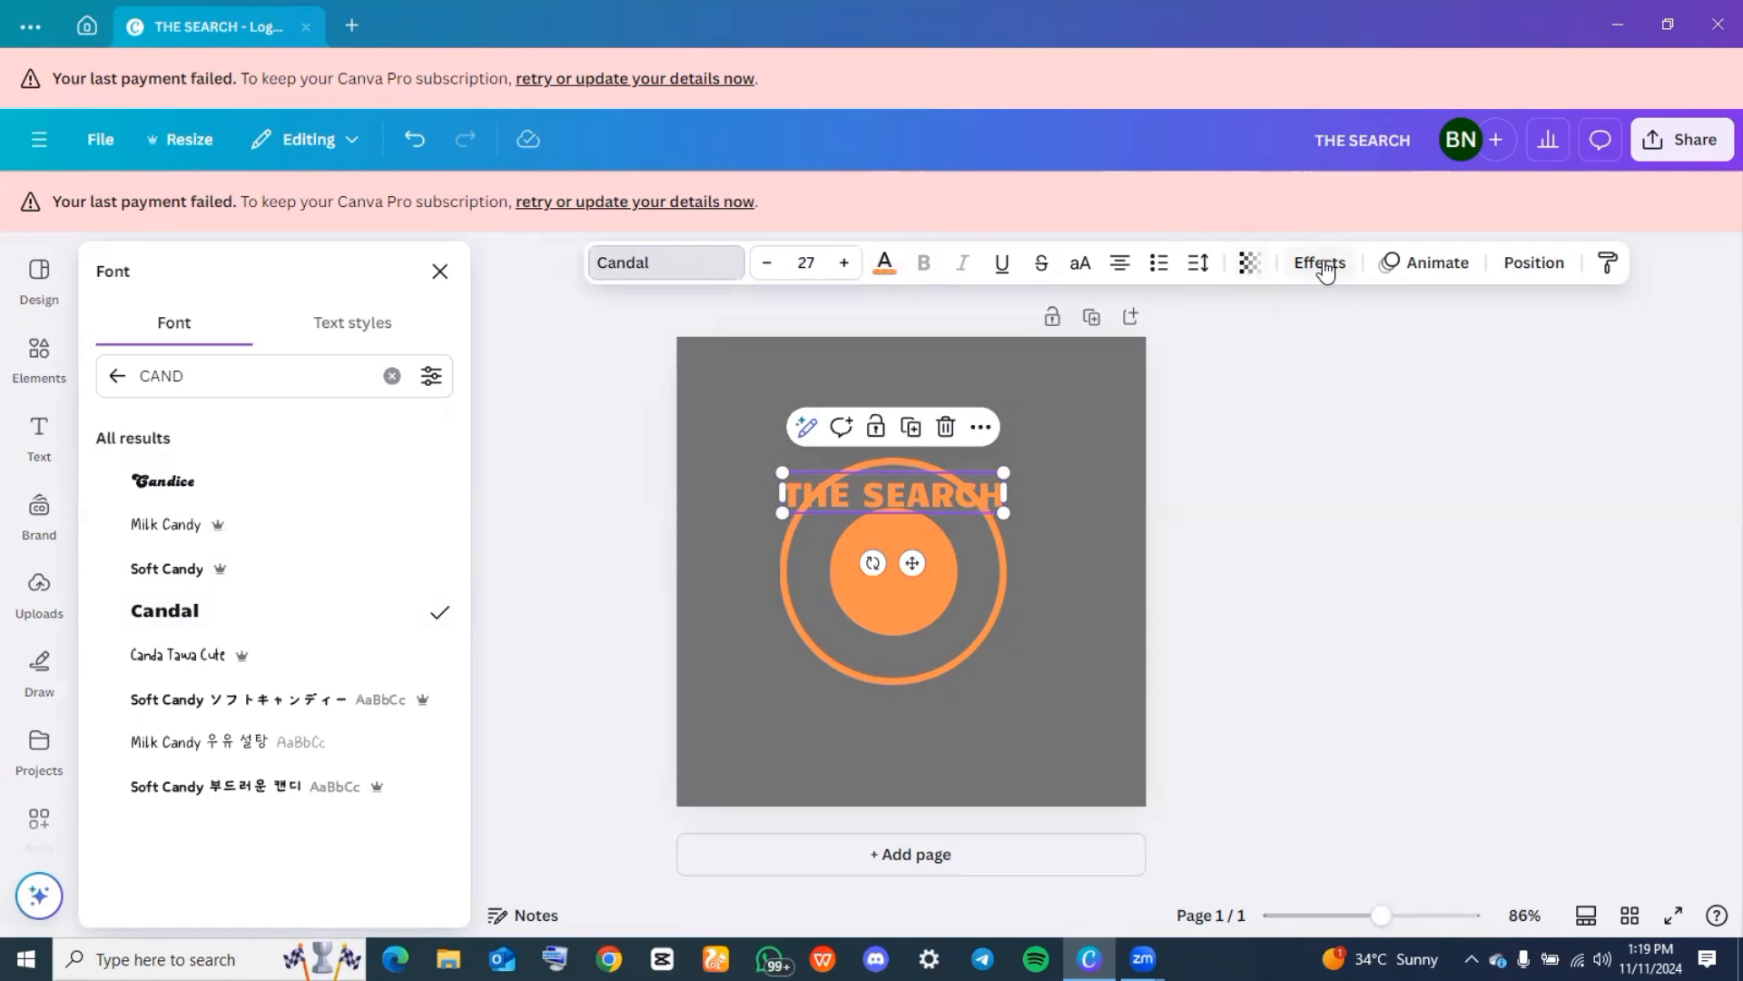
Curve the "THE SEARCH" heading with a curve value of 88 and fit it at font size 30 between the ring and solid circle
left_click(1321, 263)
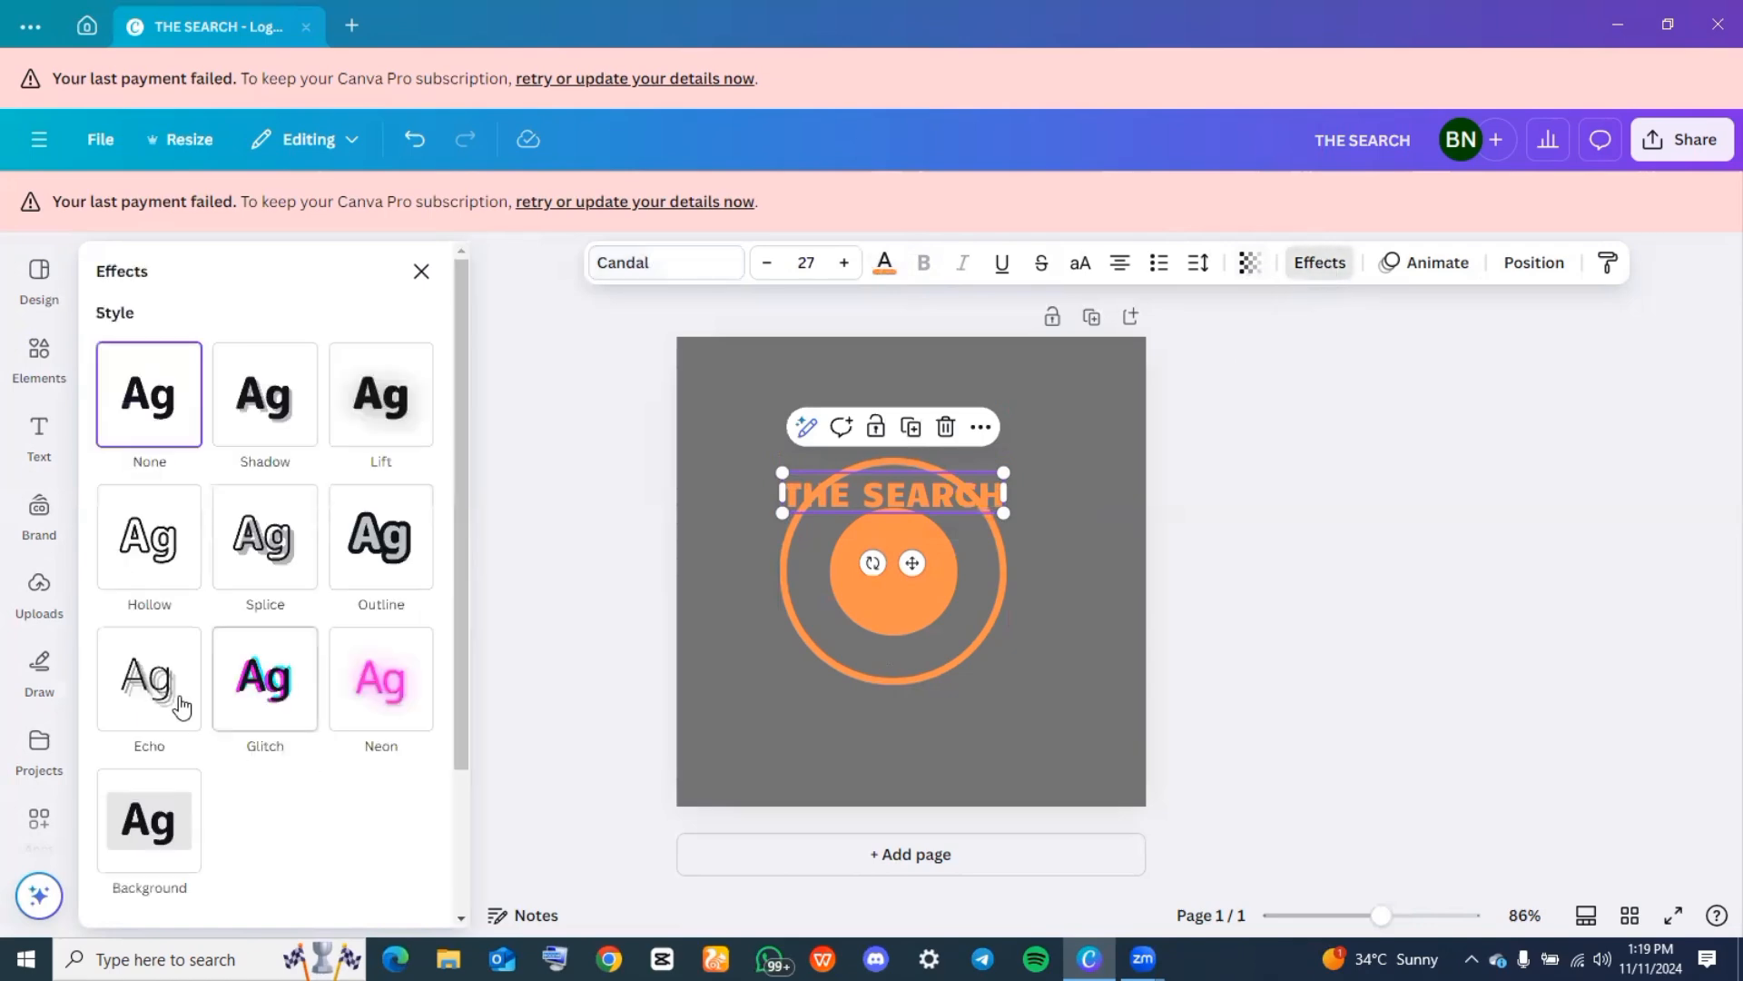
scroll(182, 704, "down", 3)
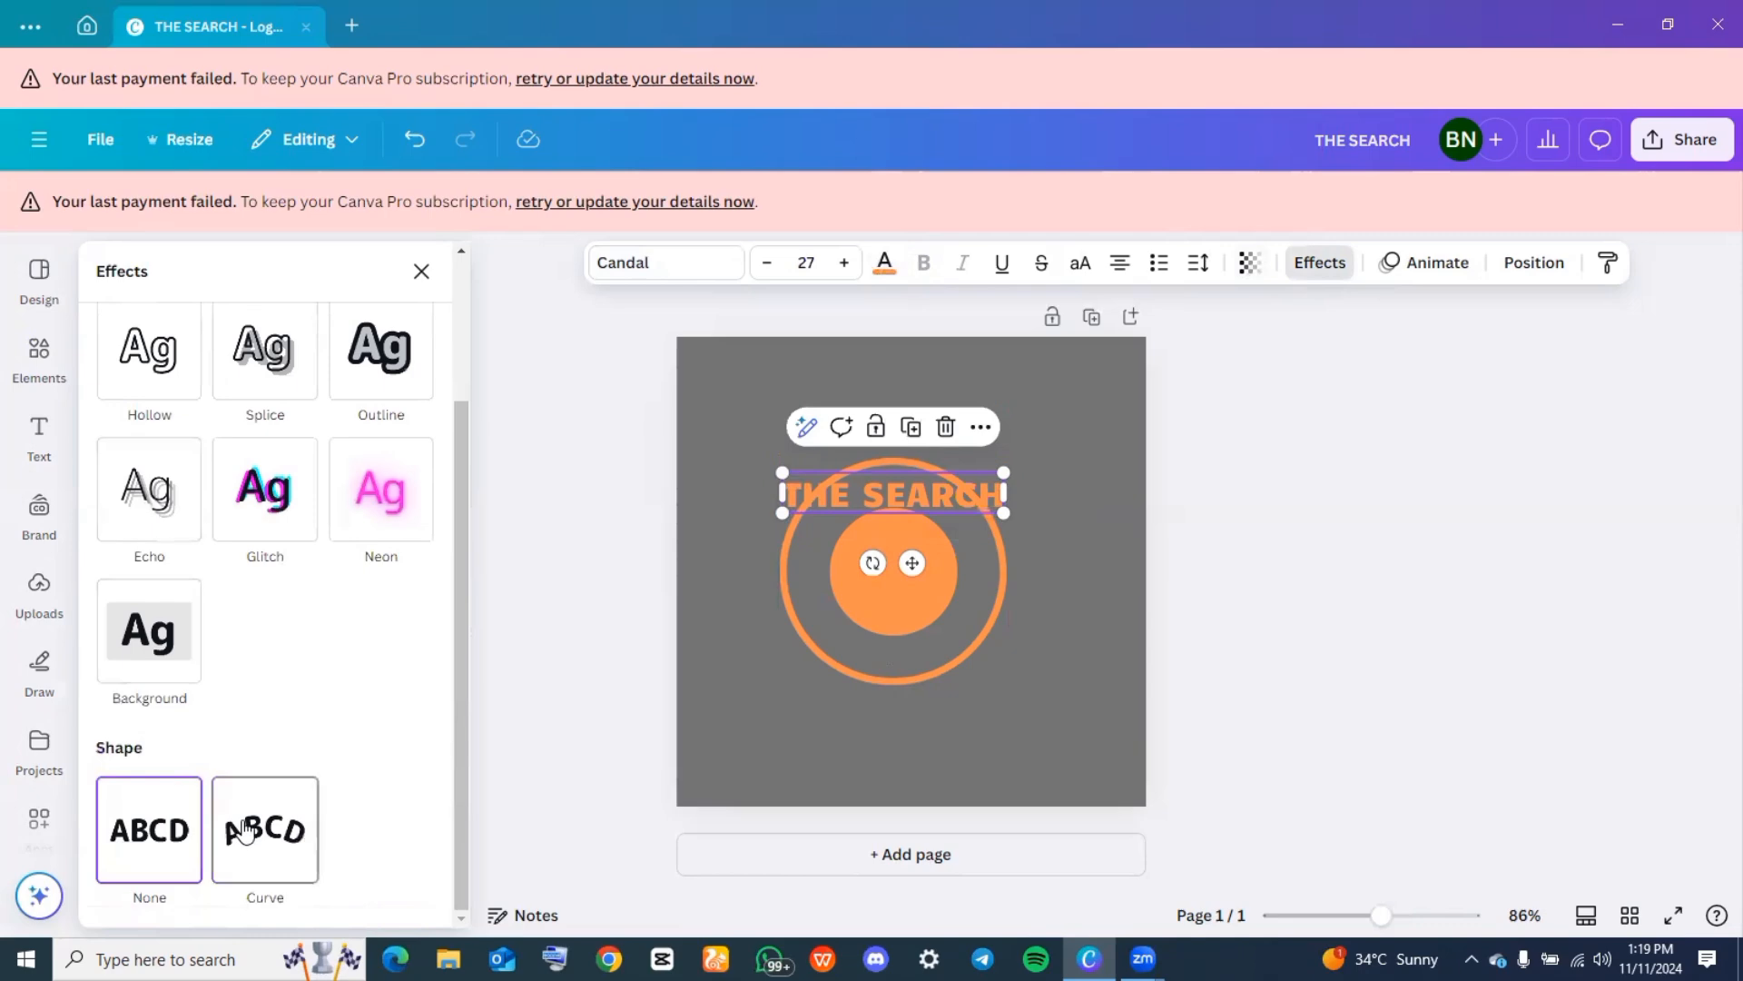
left_click(245, 832)
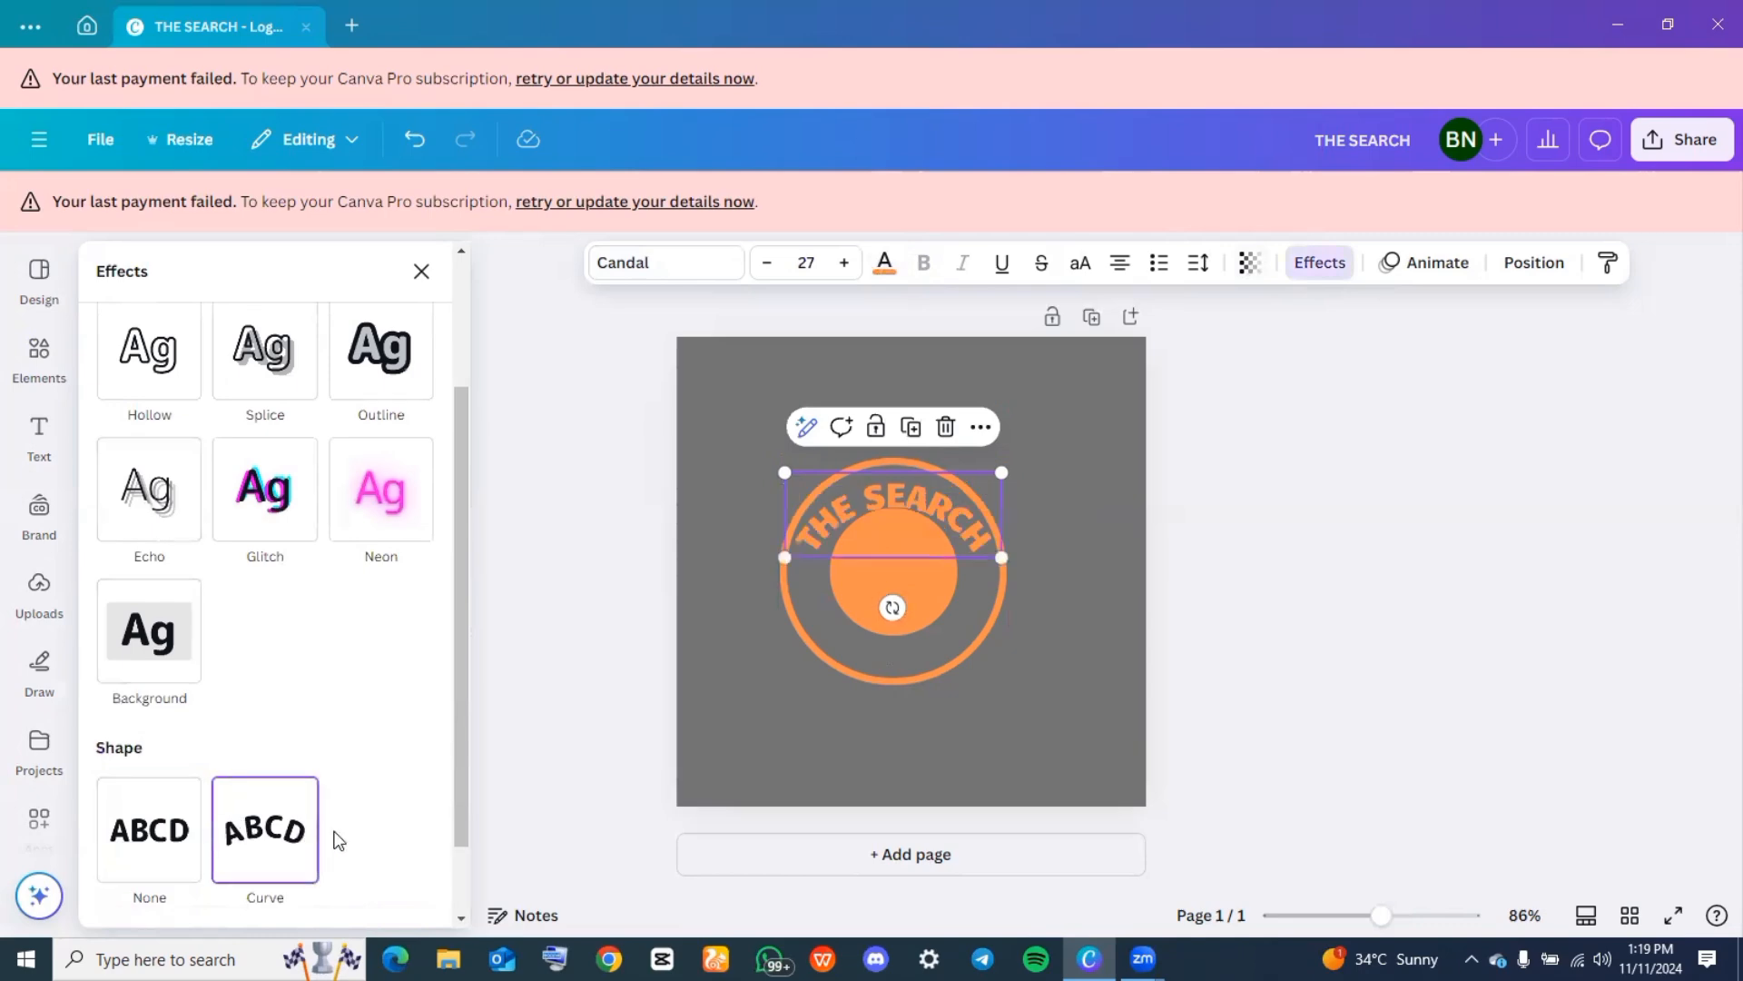
scroll(317, 837, "down", 1)
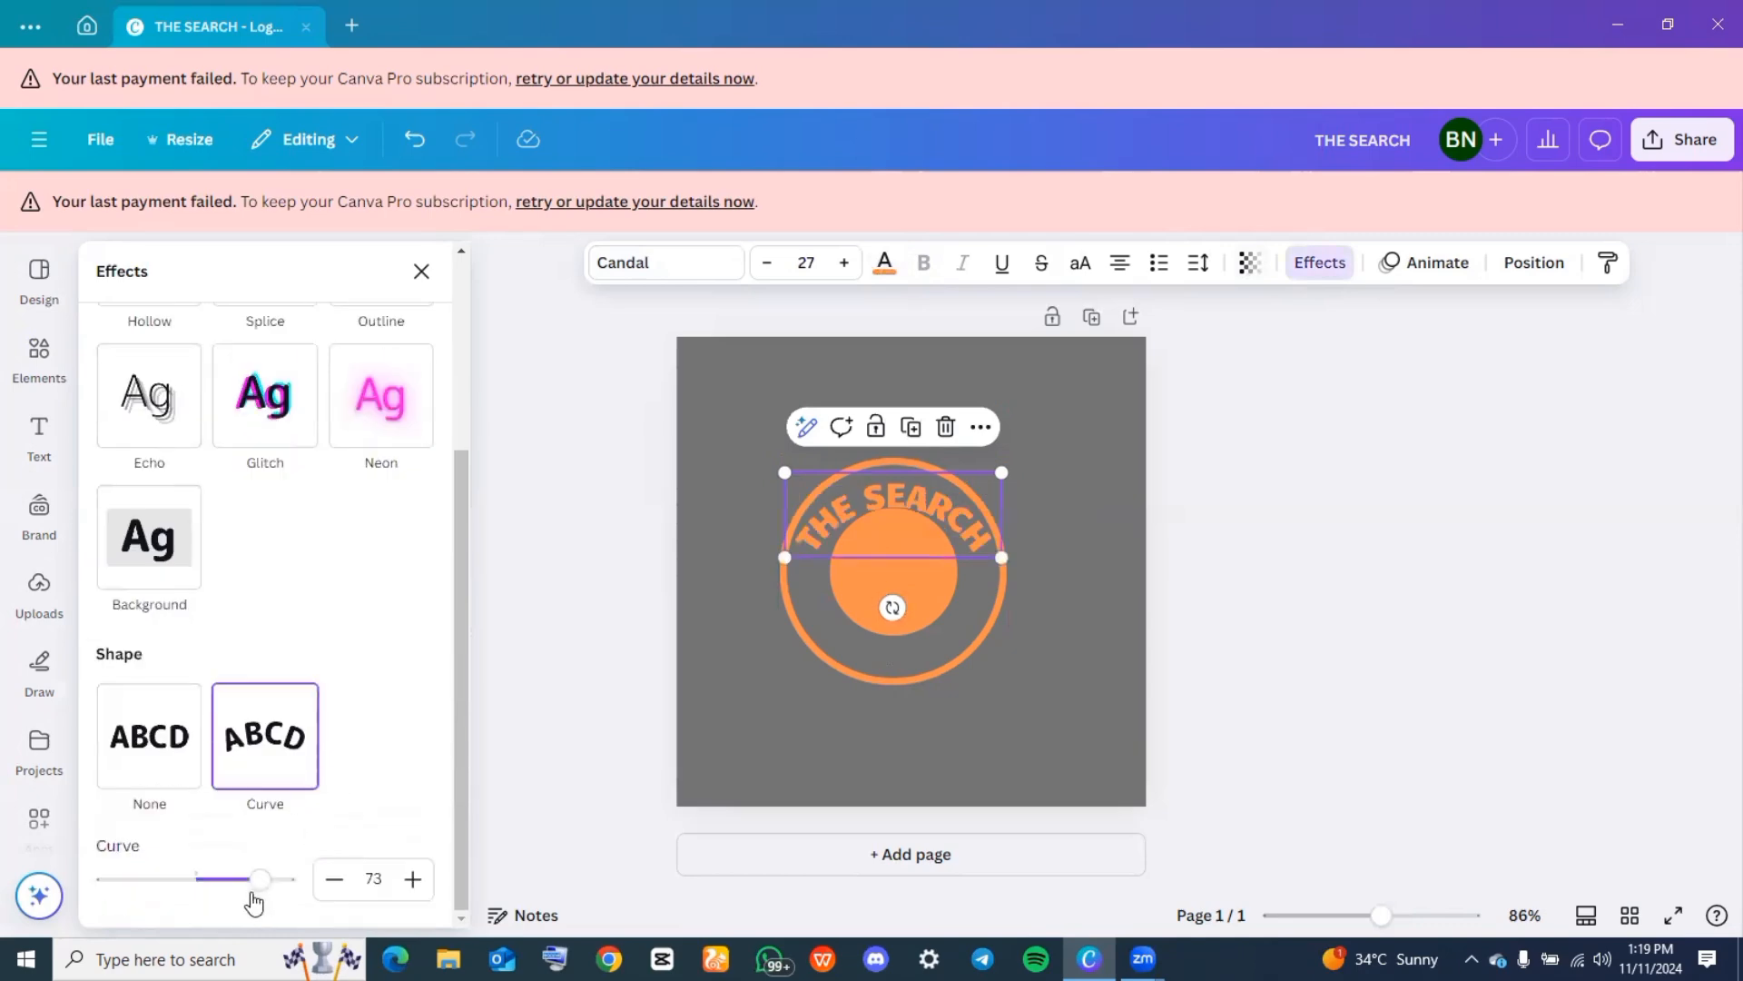
left_click_drag(259, 891, 286, 899)
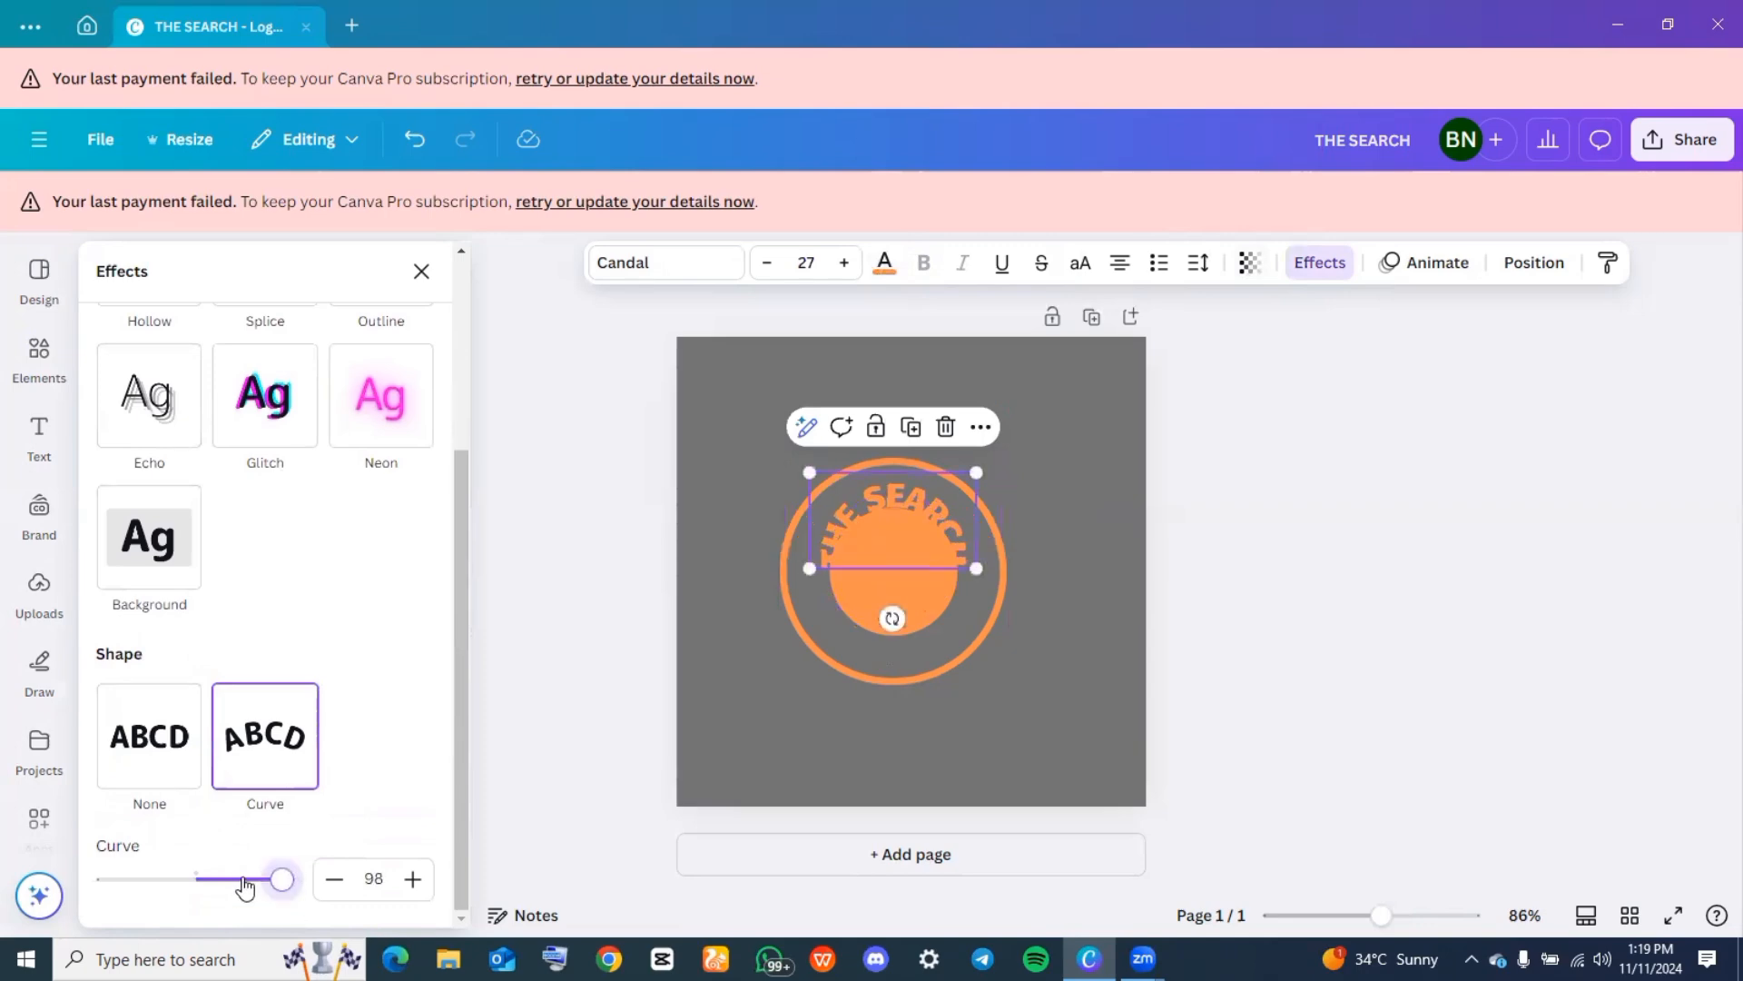
mouse_move(281, 881)
left_mouse_down()
mouse_move(264, 881)
mouse_move(281, 881)
left_mouse_up()
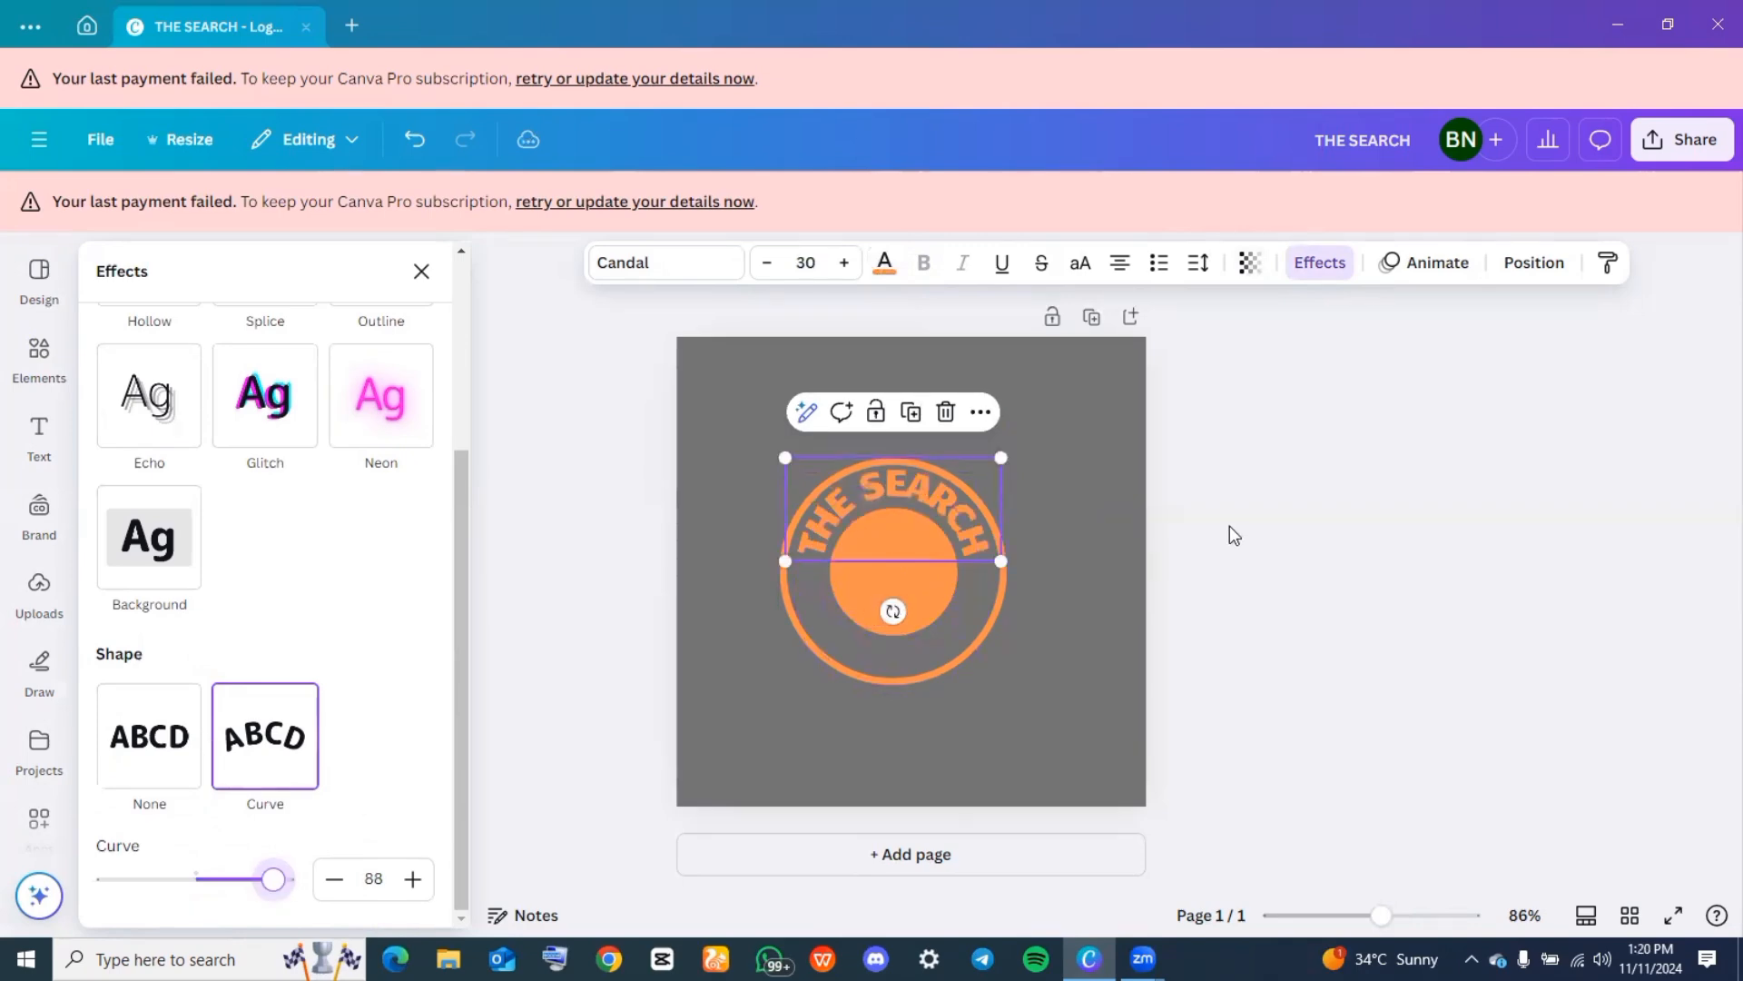
Increase the letter spacing of the curved "THE SEARCH" text to about 109
left_click(1229, 526)
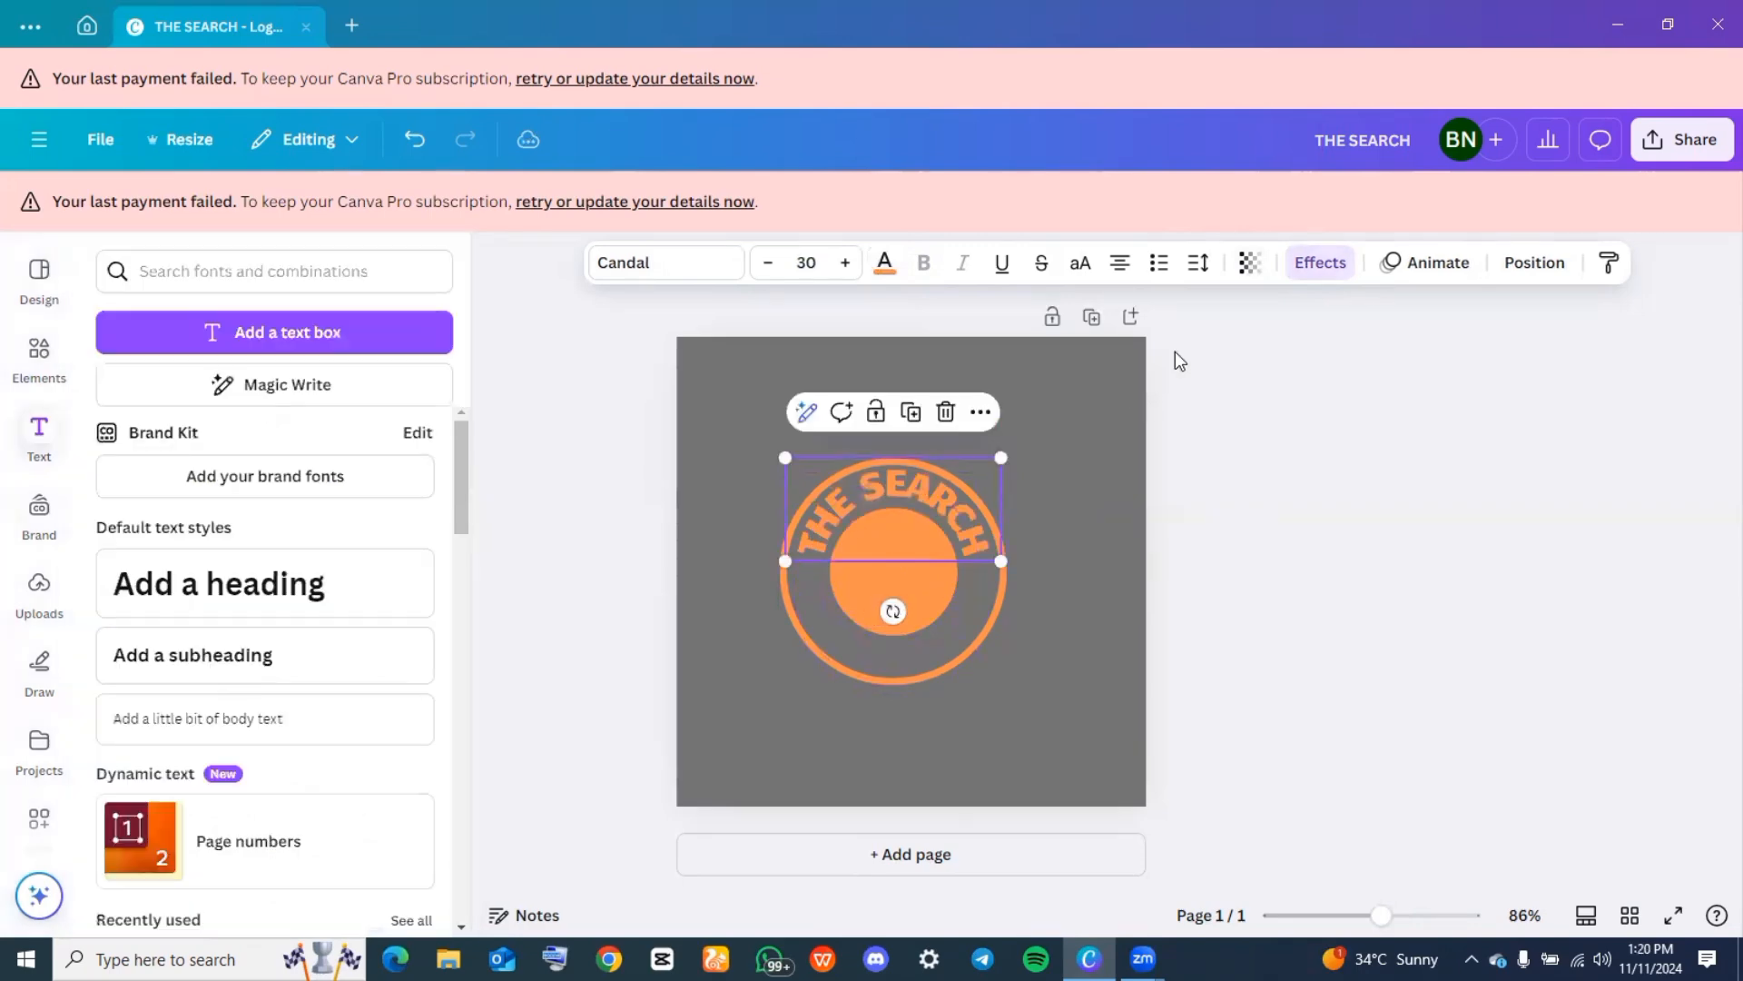
left_click(1198, 263)
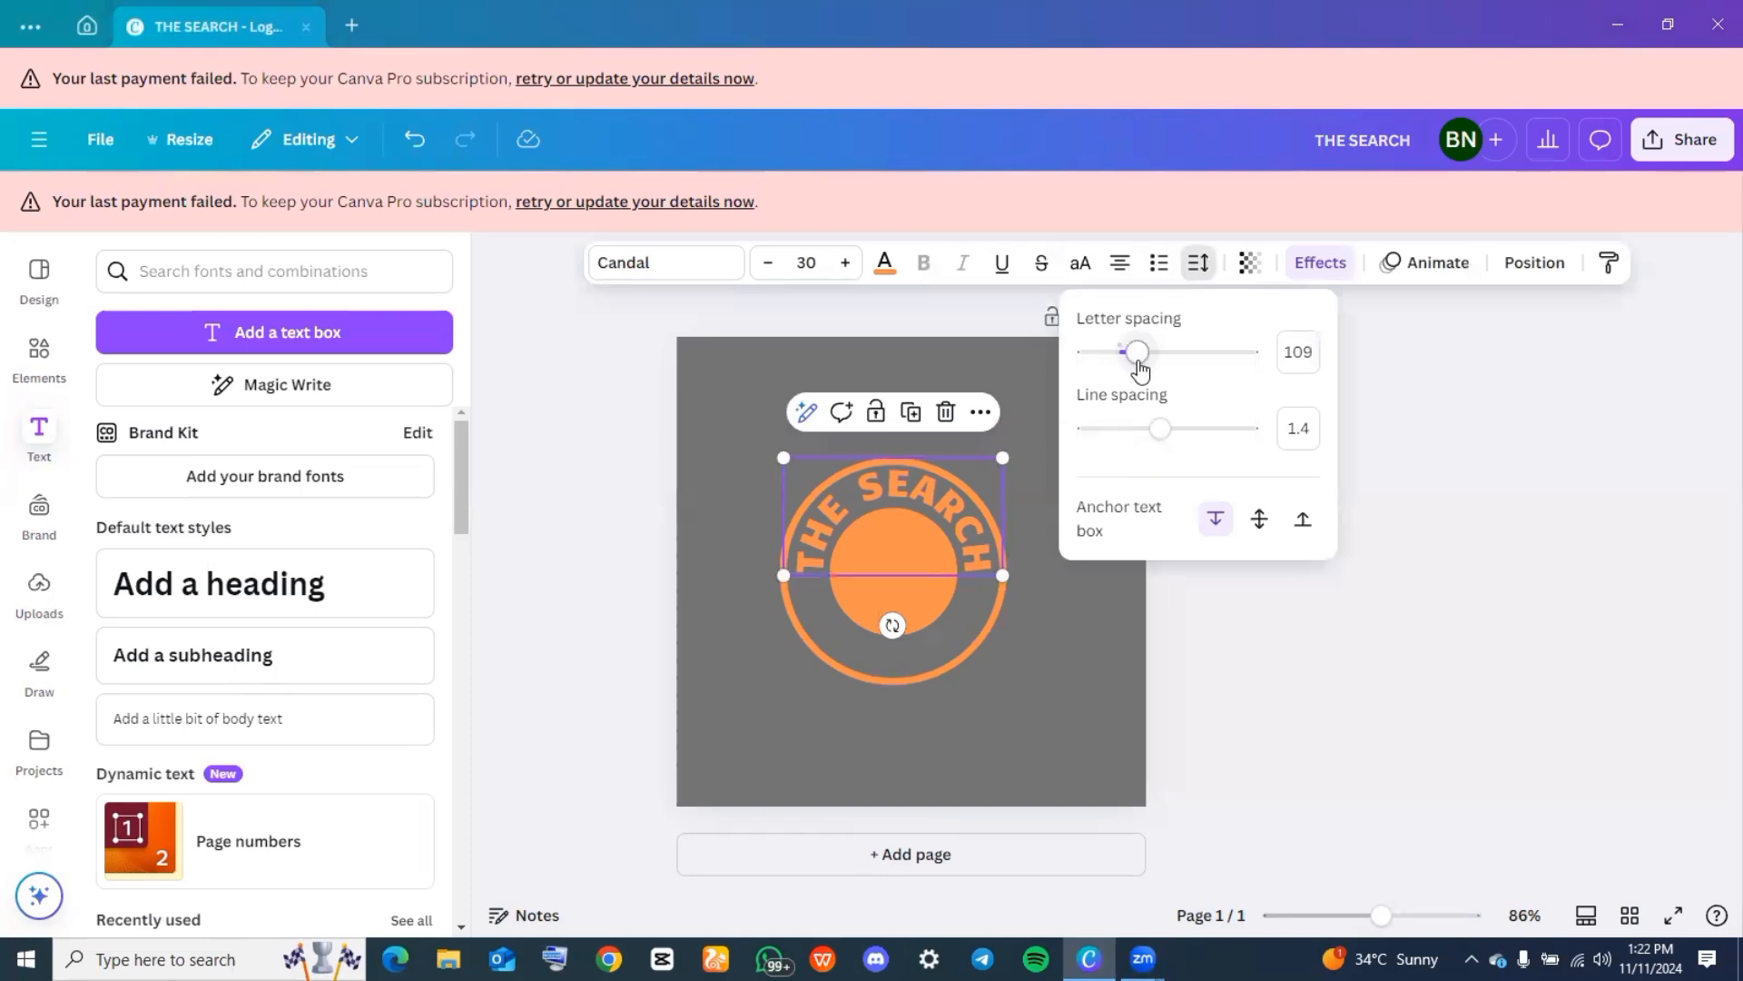
mouse_move(1141, 368)
left_mouse_down()
mouse_move(1157, 361)
mouse_move(1153, 384)
mouse_move(1136, 373)
left_mouse_up()
Add another solid circle graphic to the page and shrink it to a small dot
left_click(39, 354)
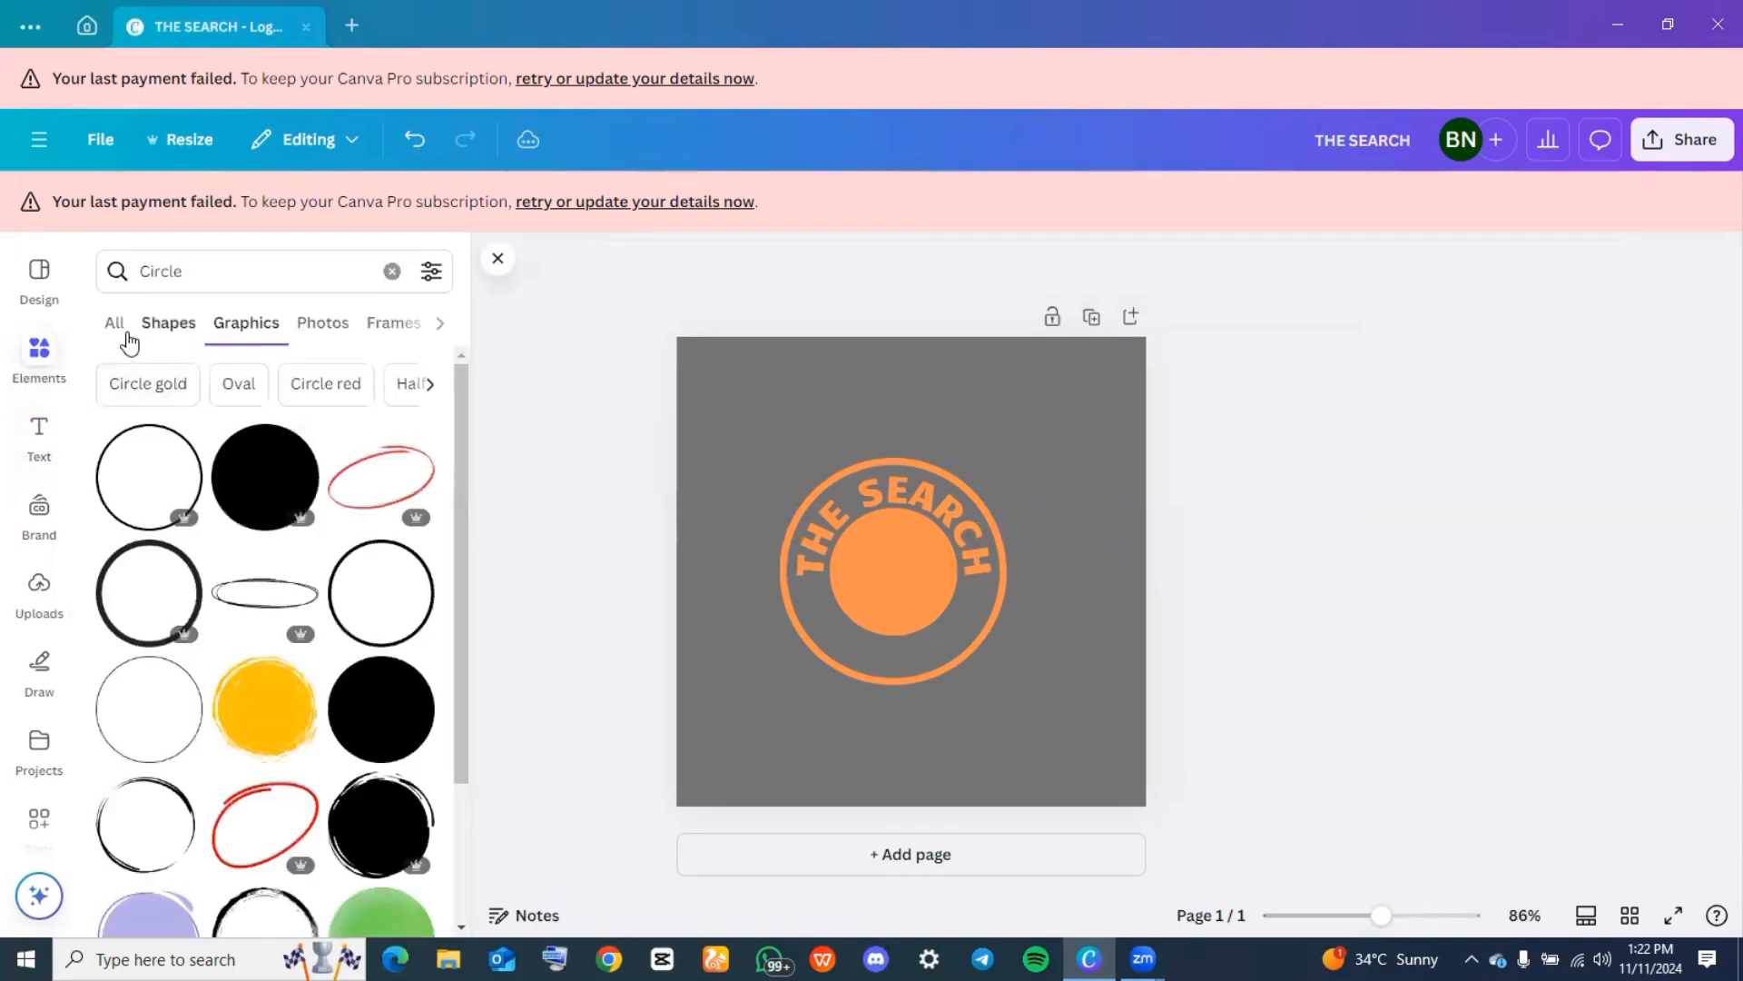
left_click(363, 703)
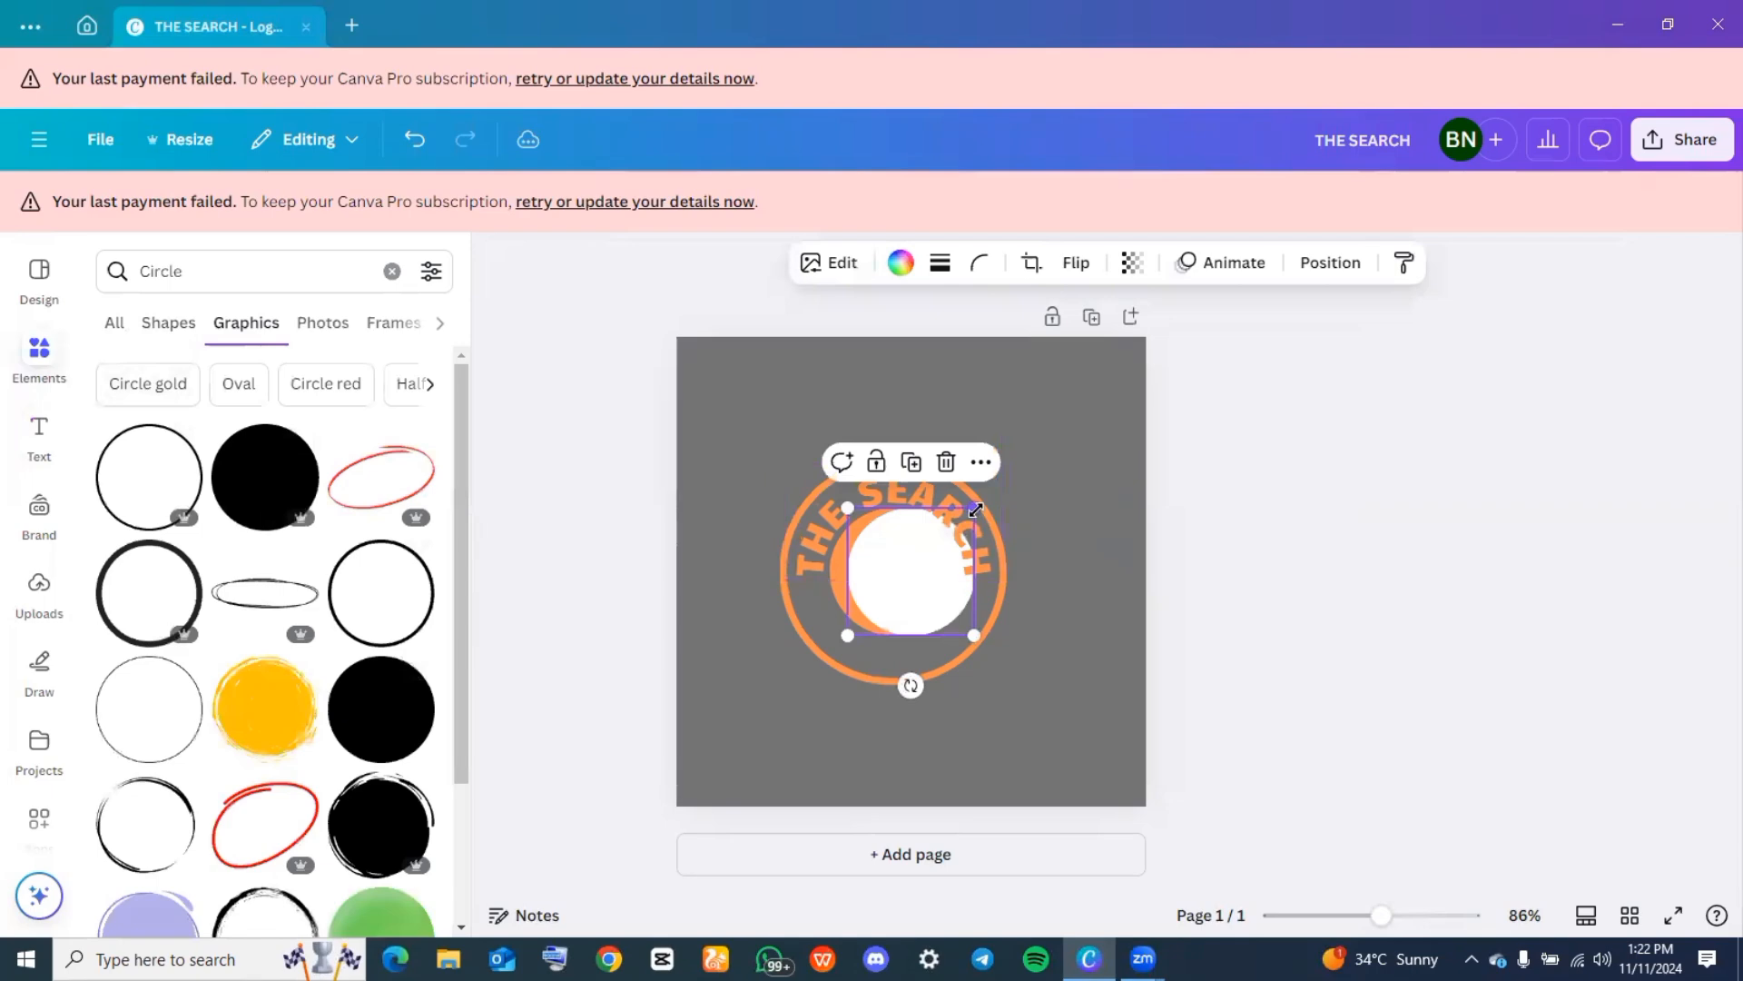
left_click_drag(975, 511, 889, 623)
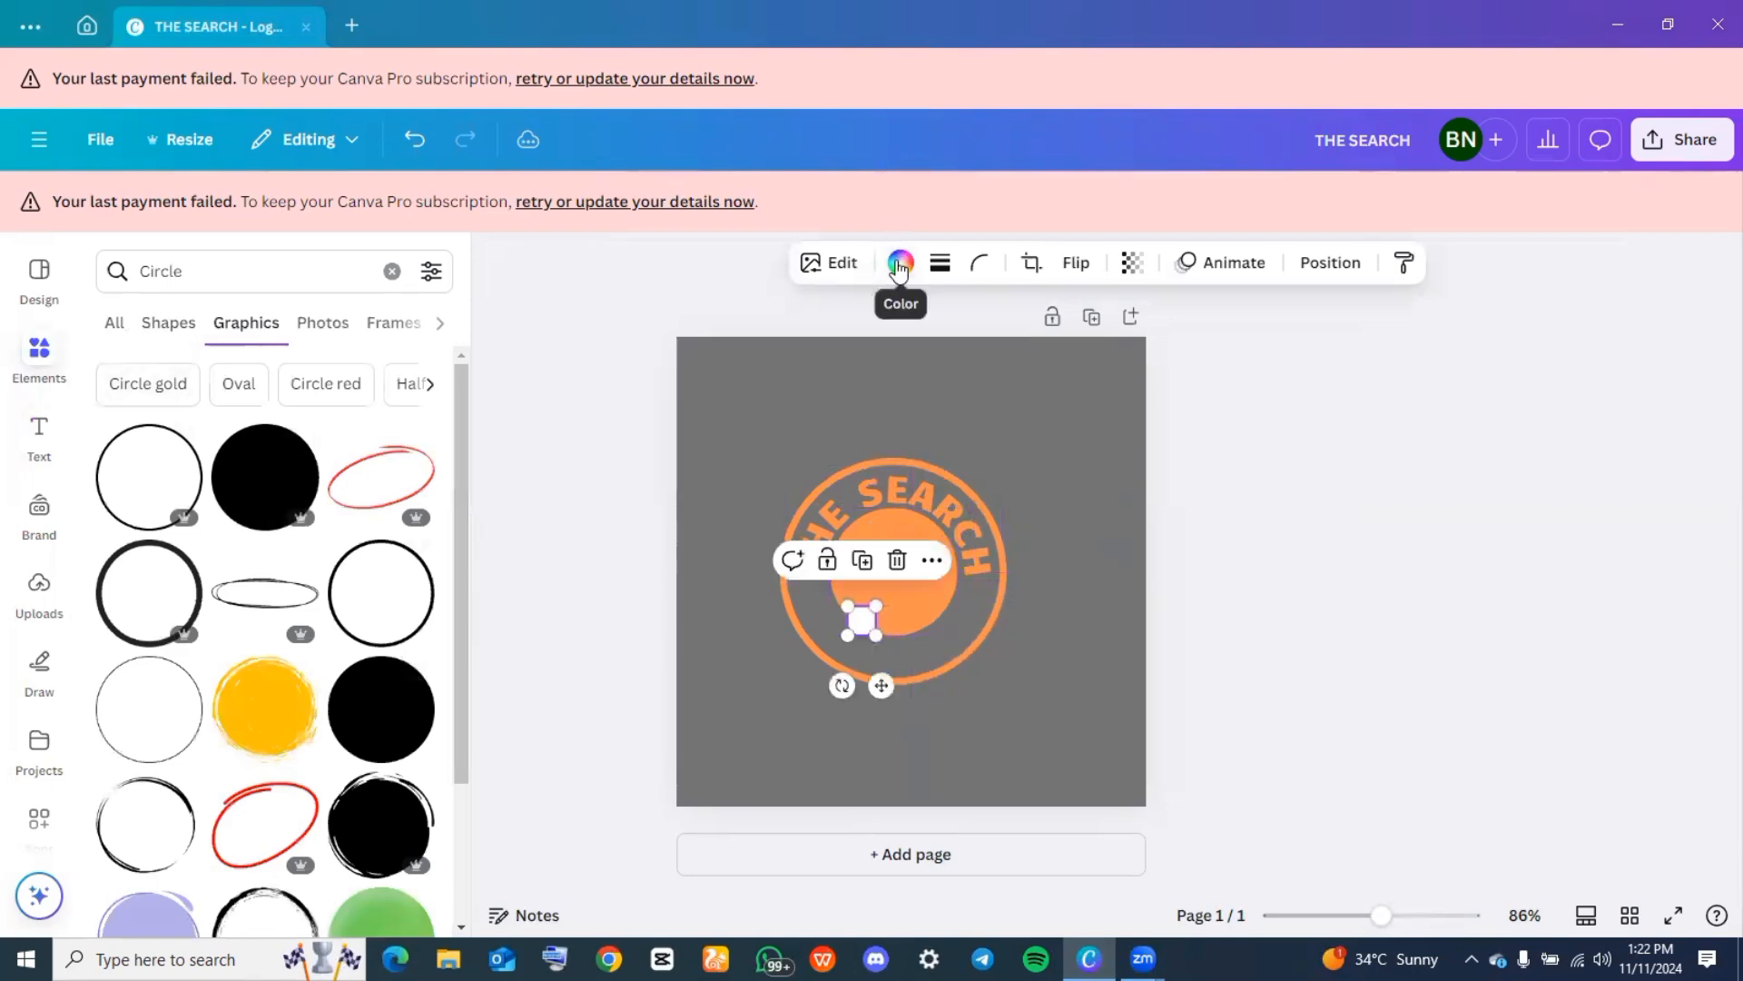
Color the small dot the document's orange and place it inside the ring, just below the "T" of "THE SEARCH"
left_click(900, 262)
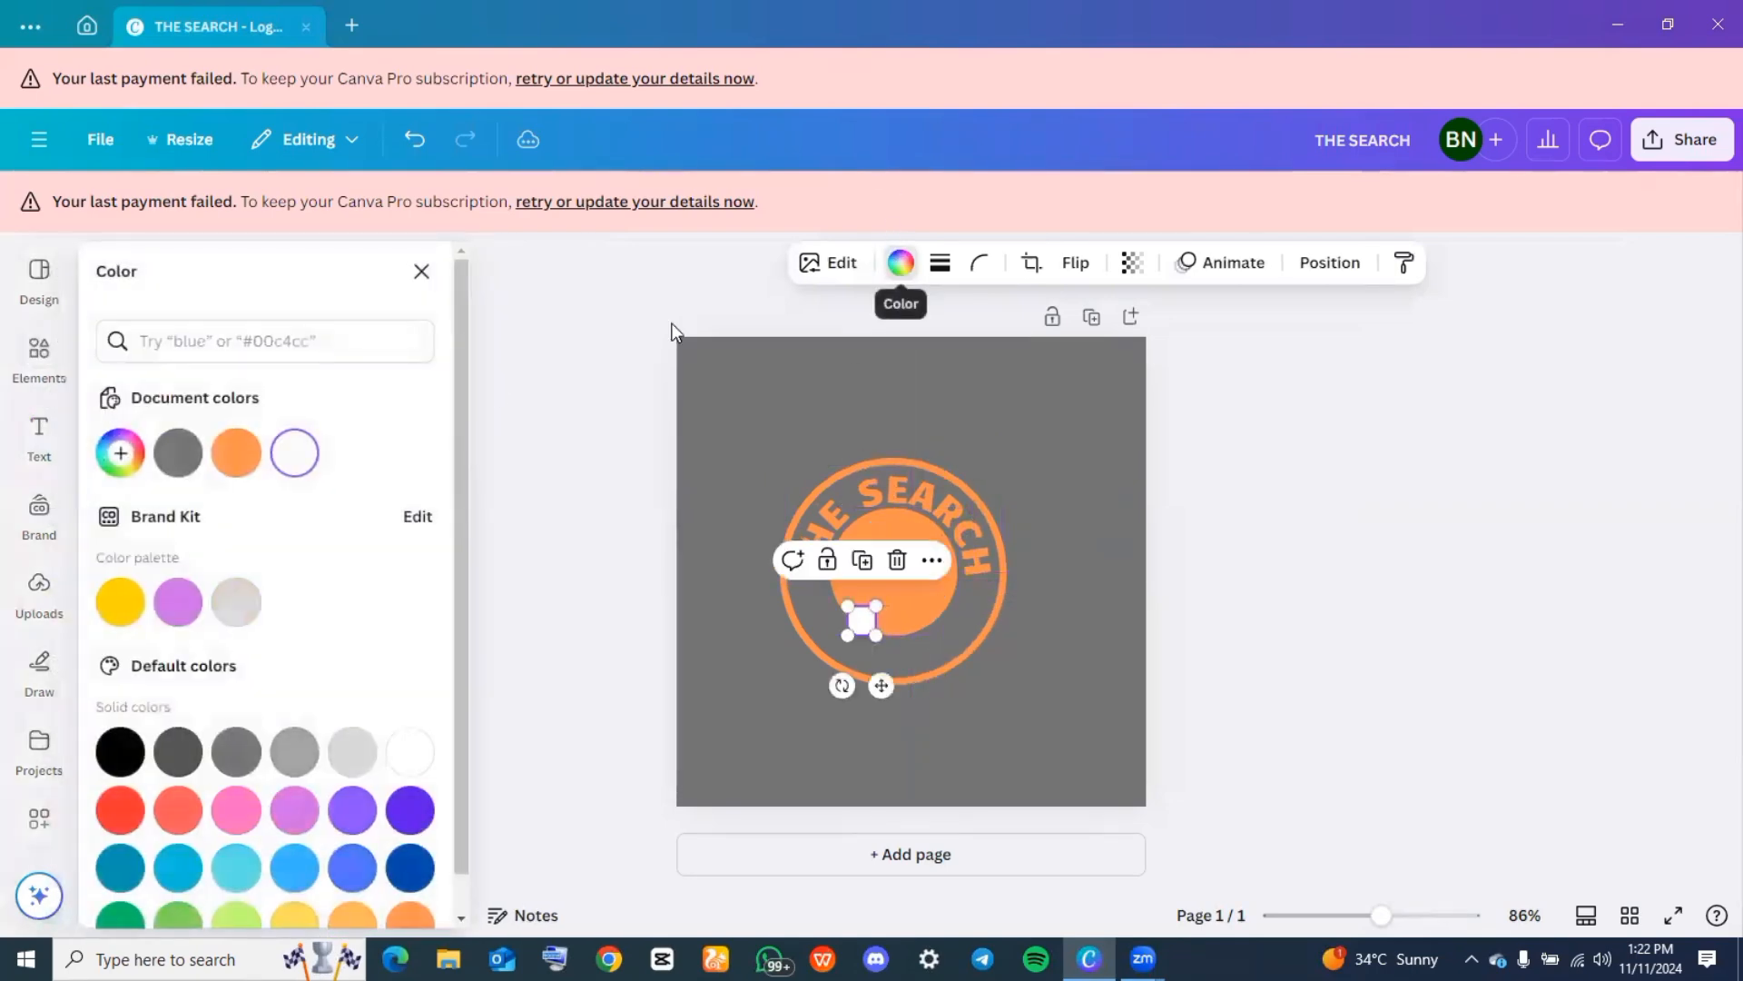
left_click(219, 461)
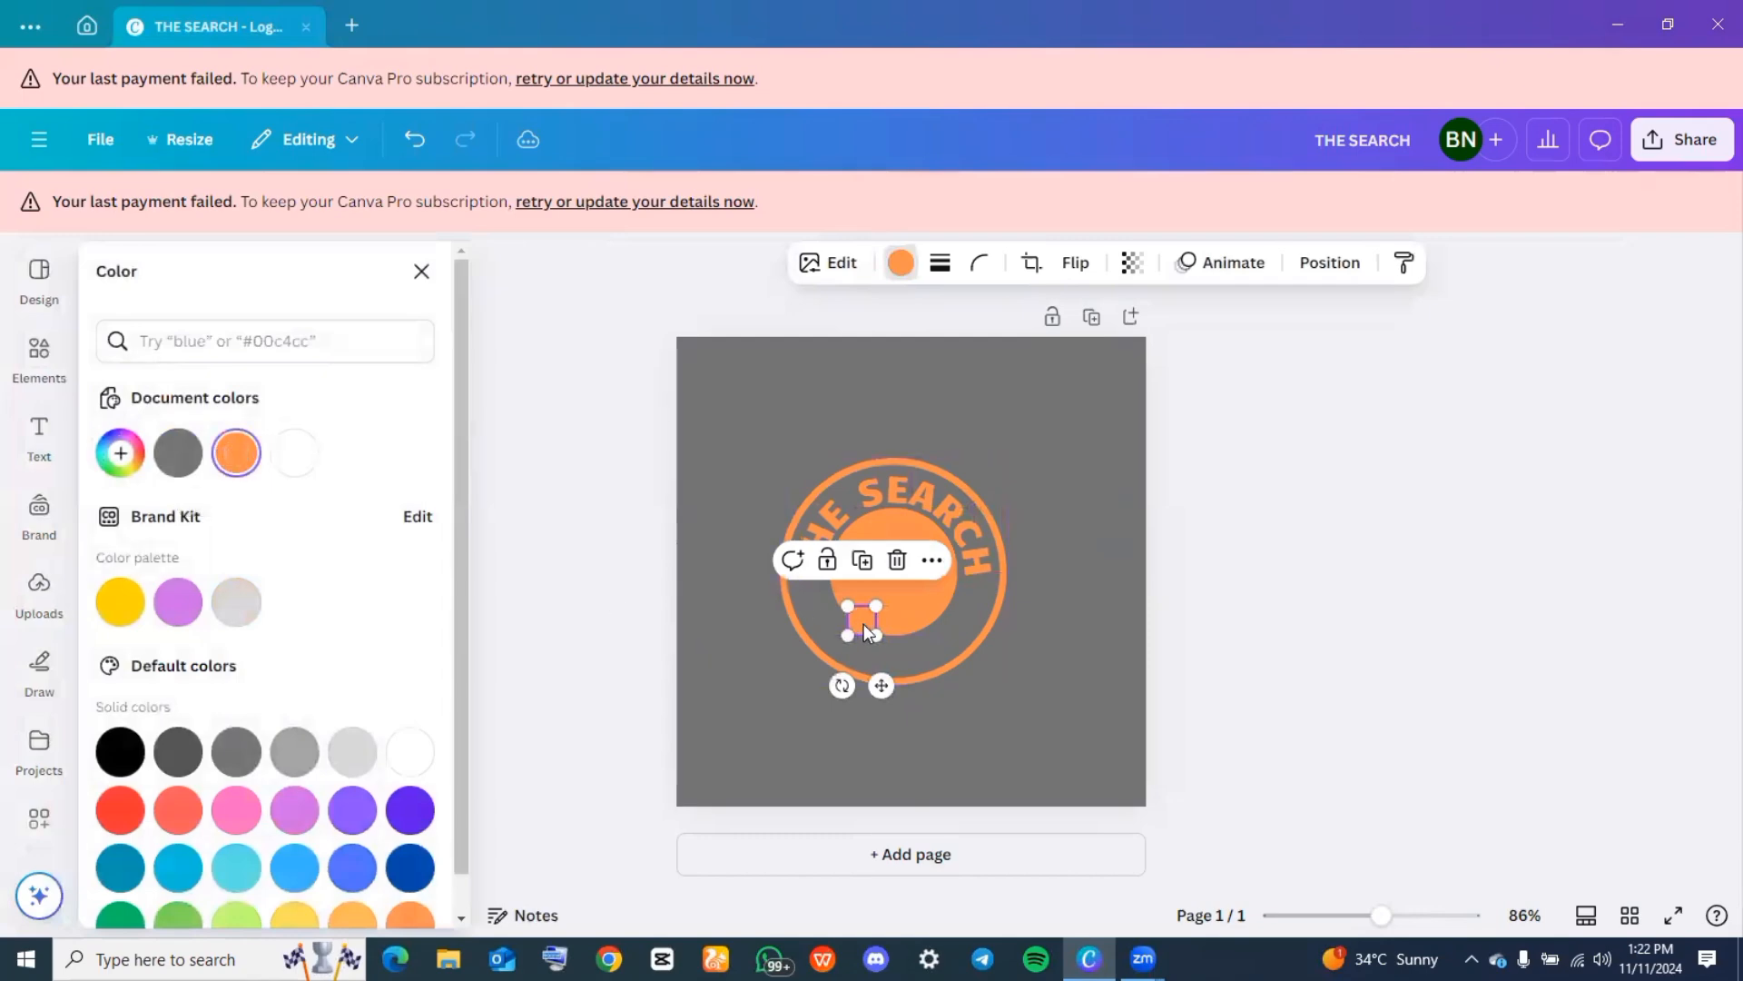
left_click_drag(859, 625, 809, 597)
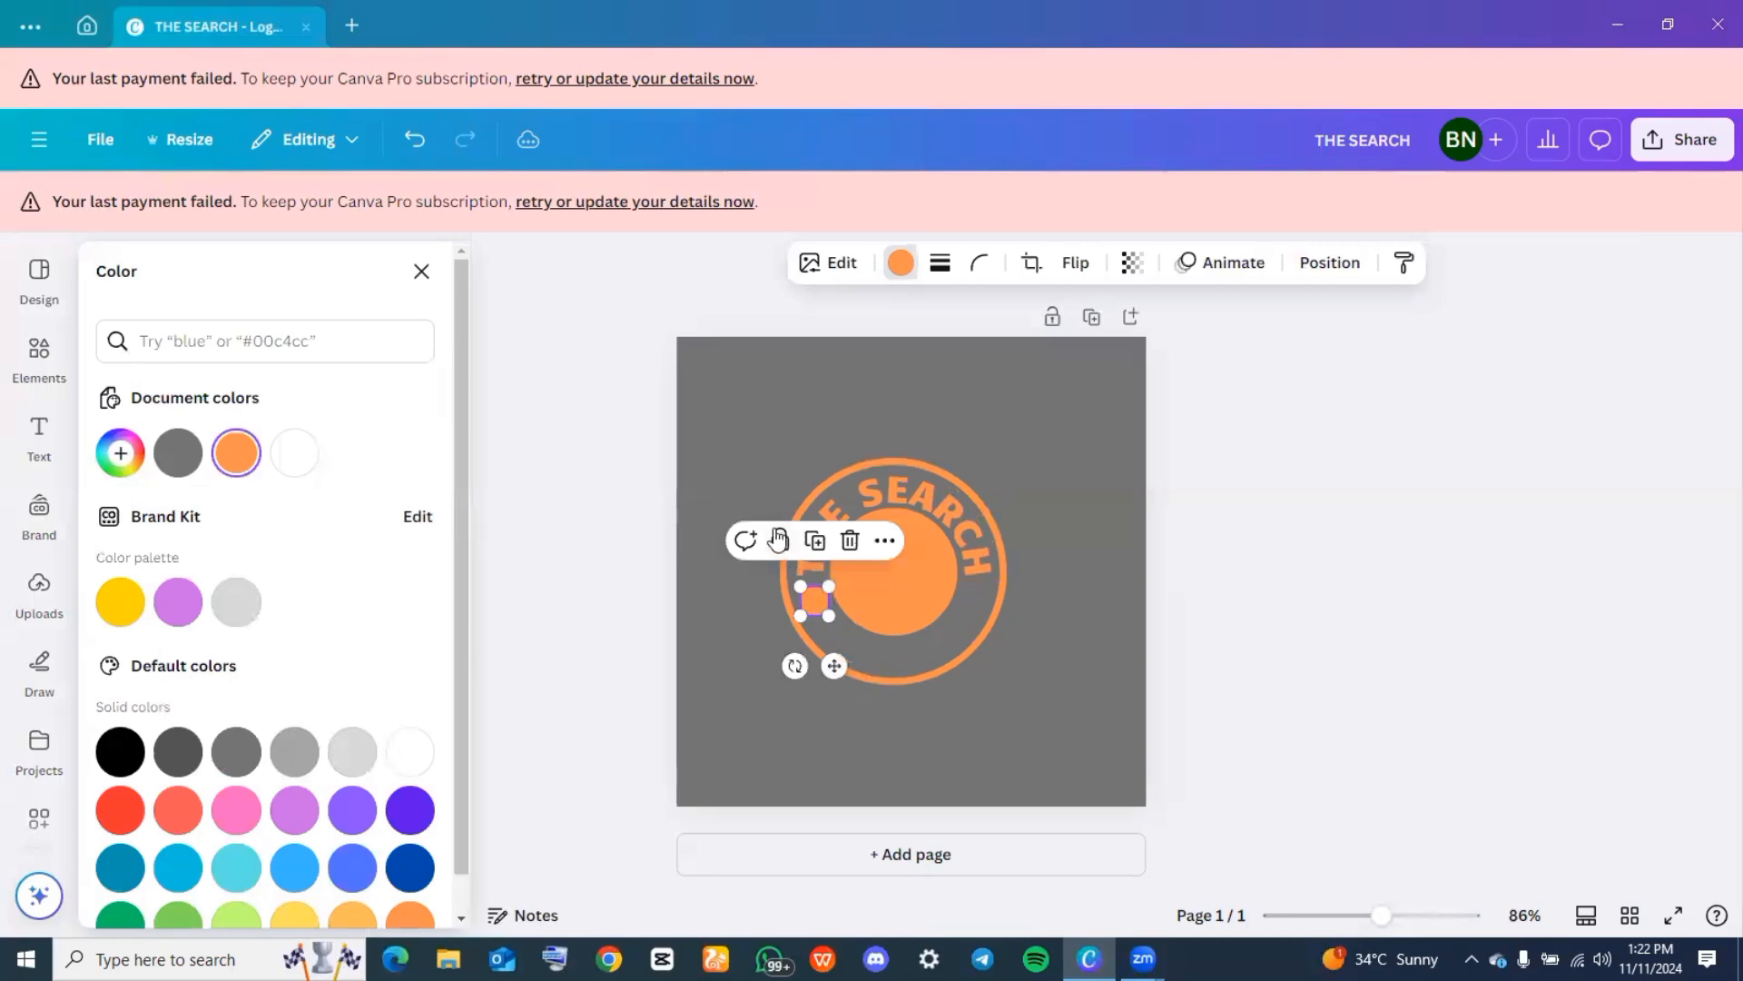
Duplicate the small orange dot and place the copy on the opposite side of the ring, just below the final "H"
left_click(821, 545)
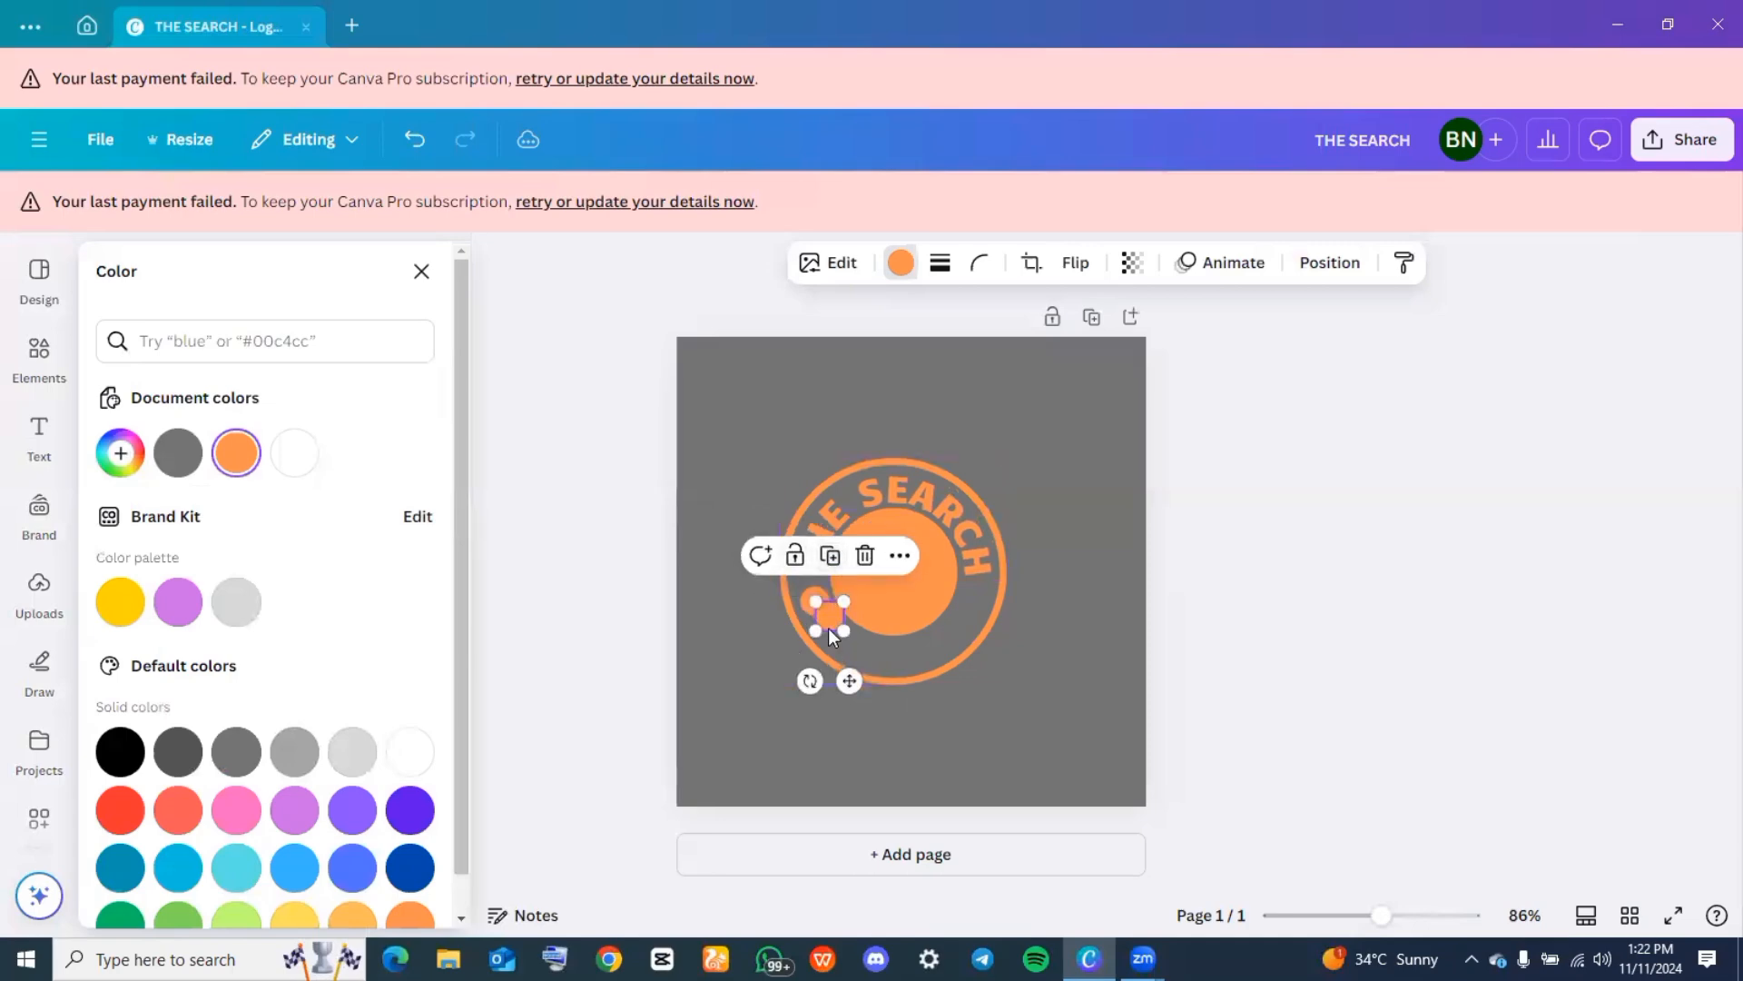
left_click_drag(828, 612, 980, 597)
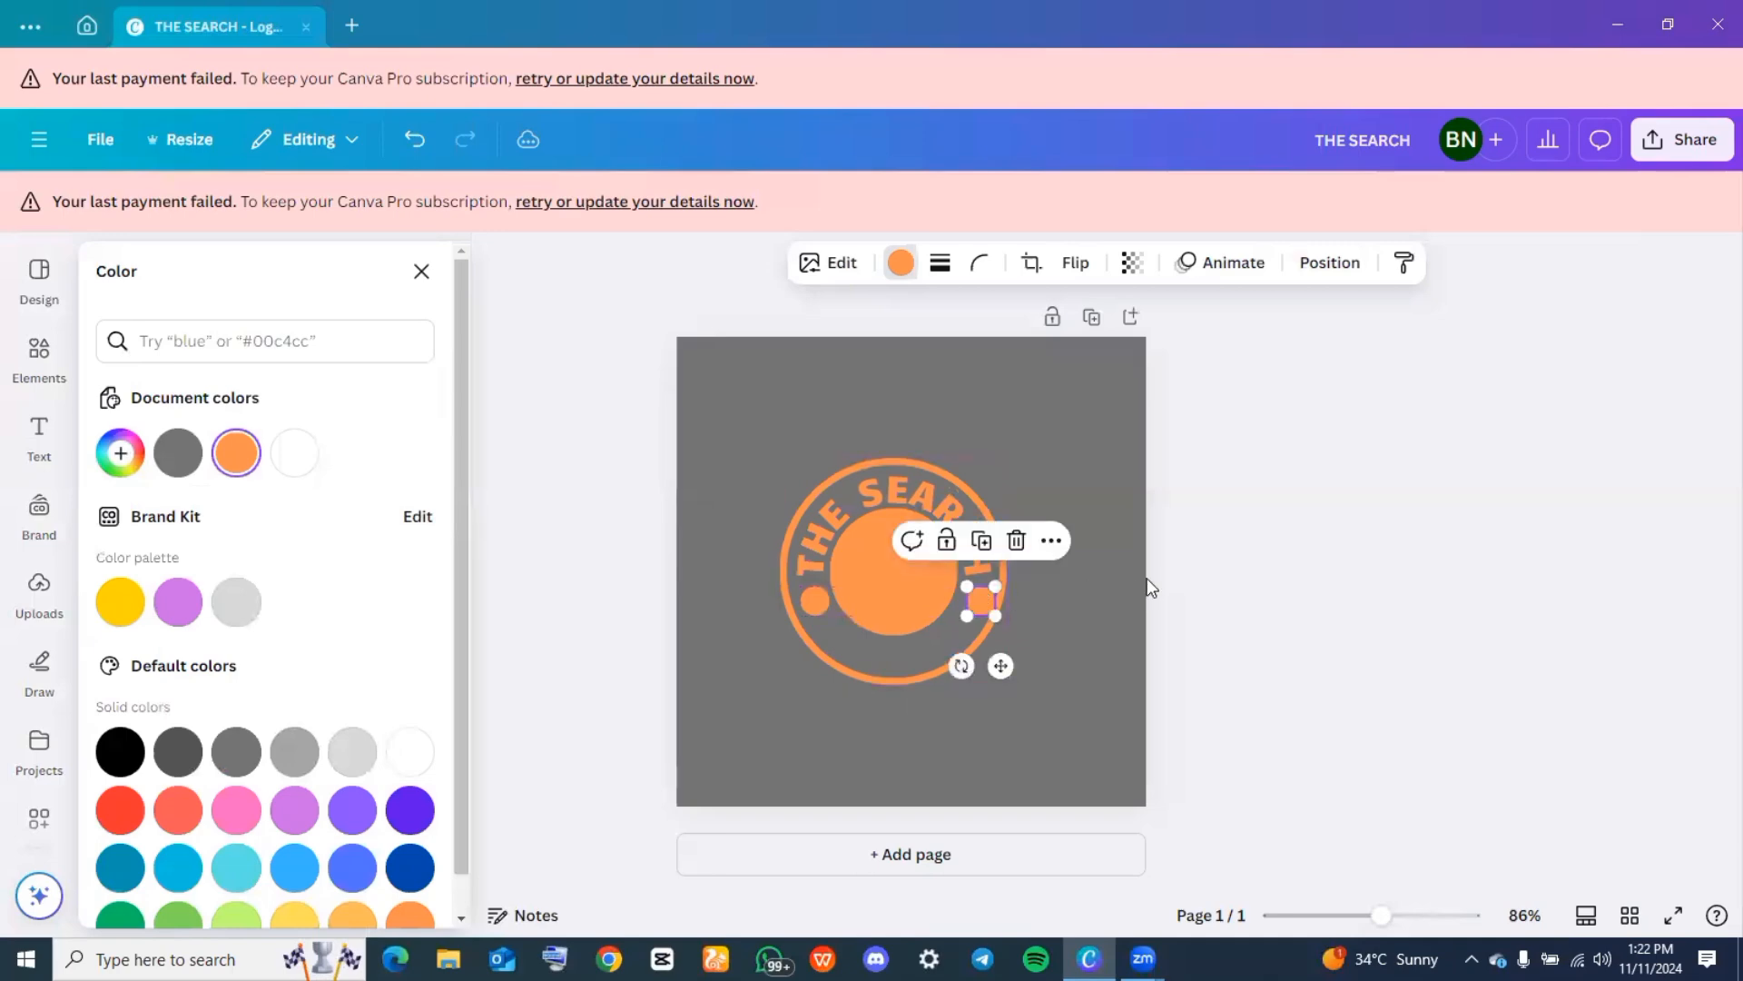
key("Left")
left_click(618, 638)
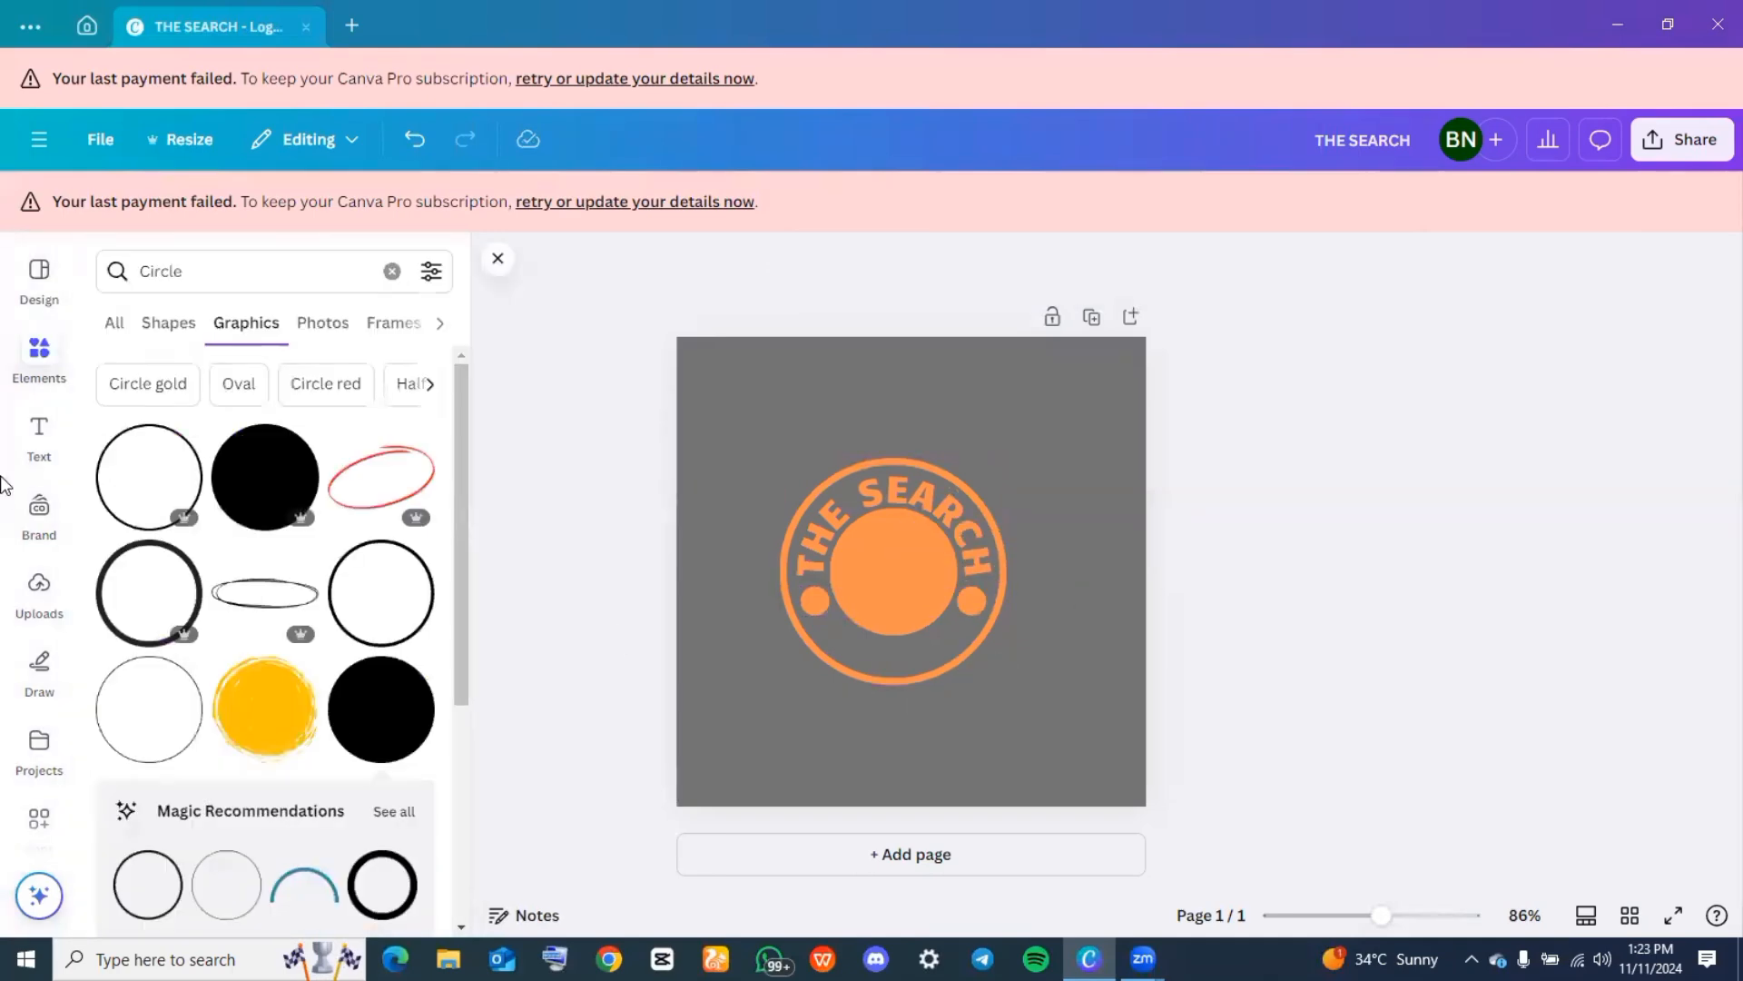
Add a second heading that reads "TRIVIAL" to the page, undoing any extra heading
left_click(36, 463)
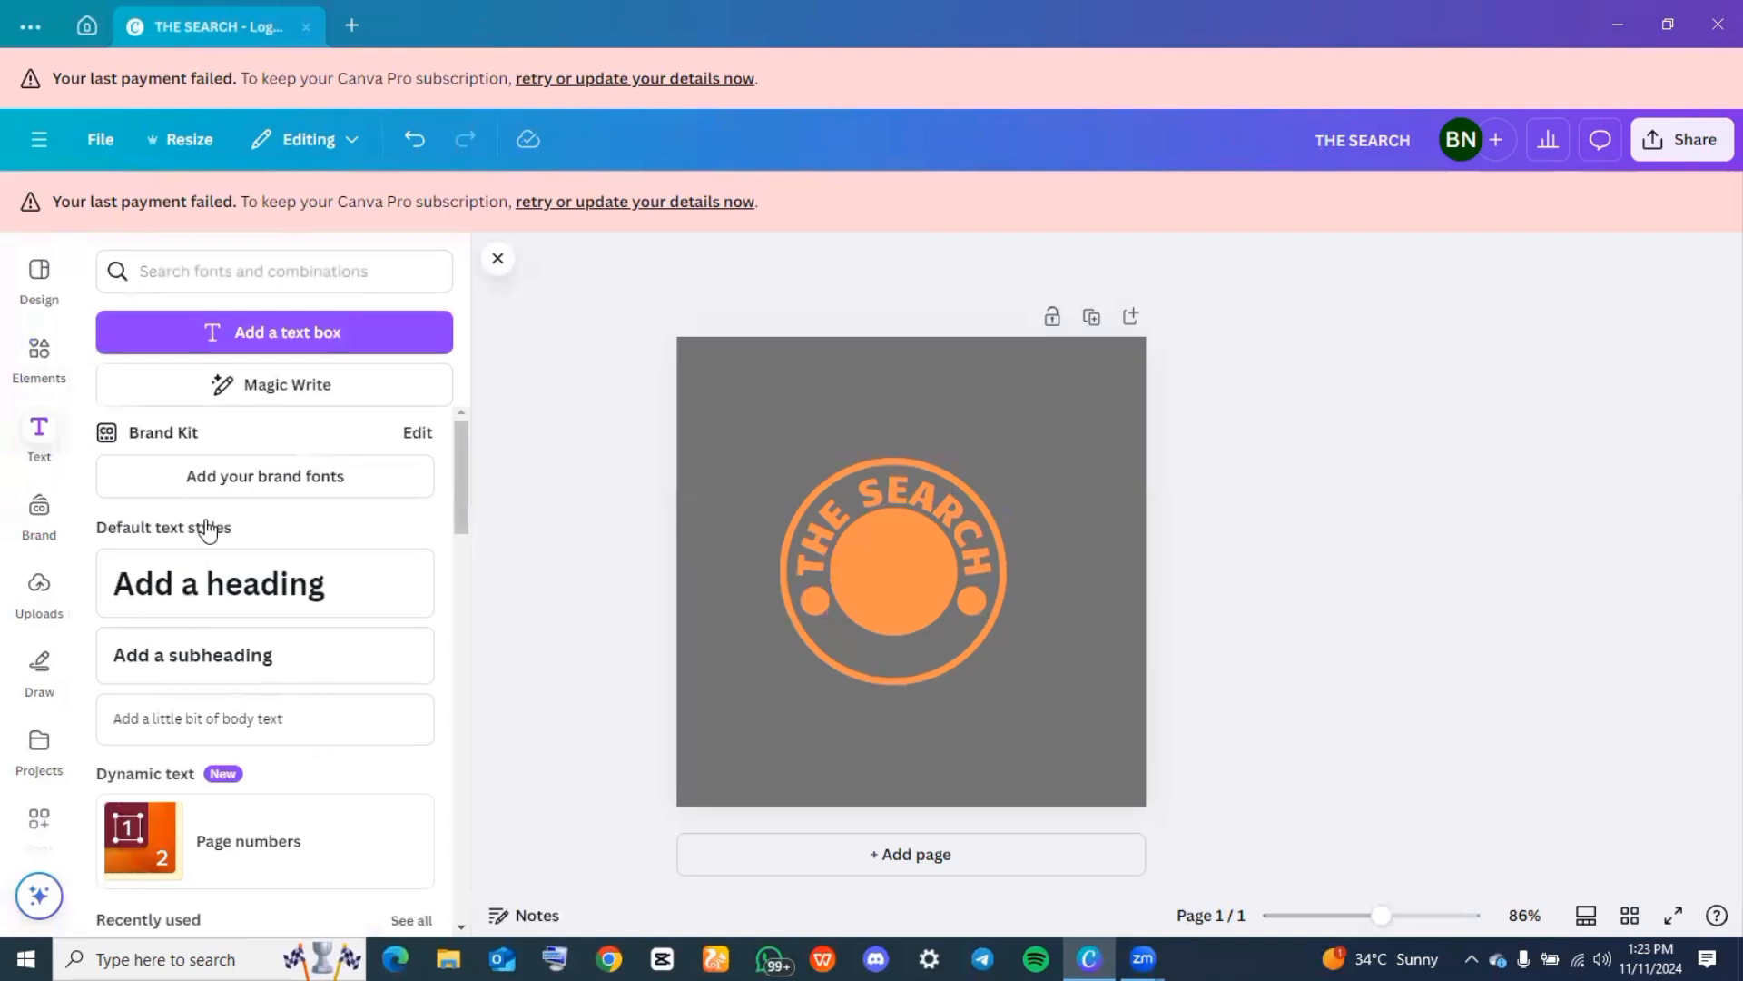
left_click(206, 591)
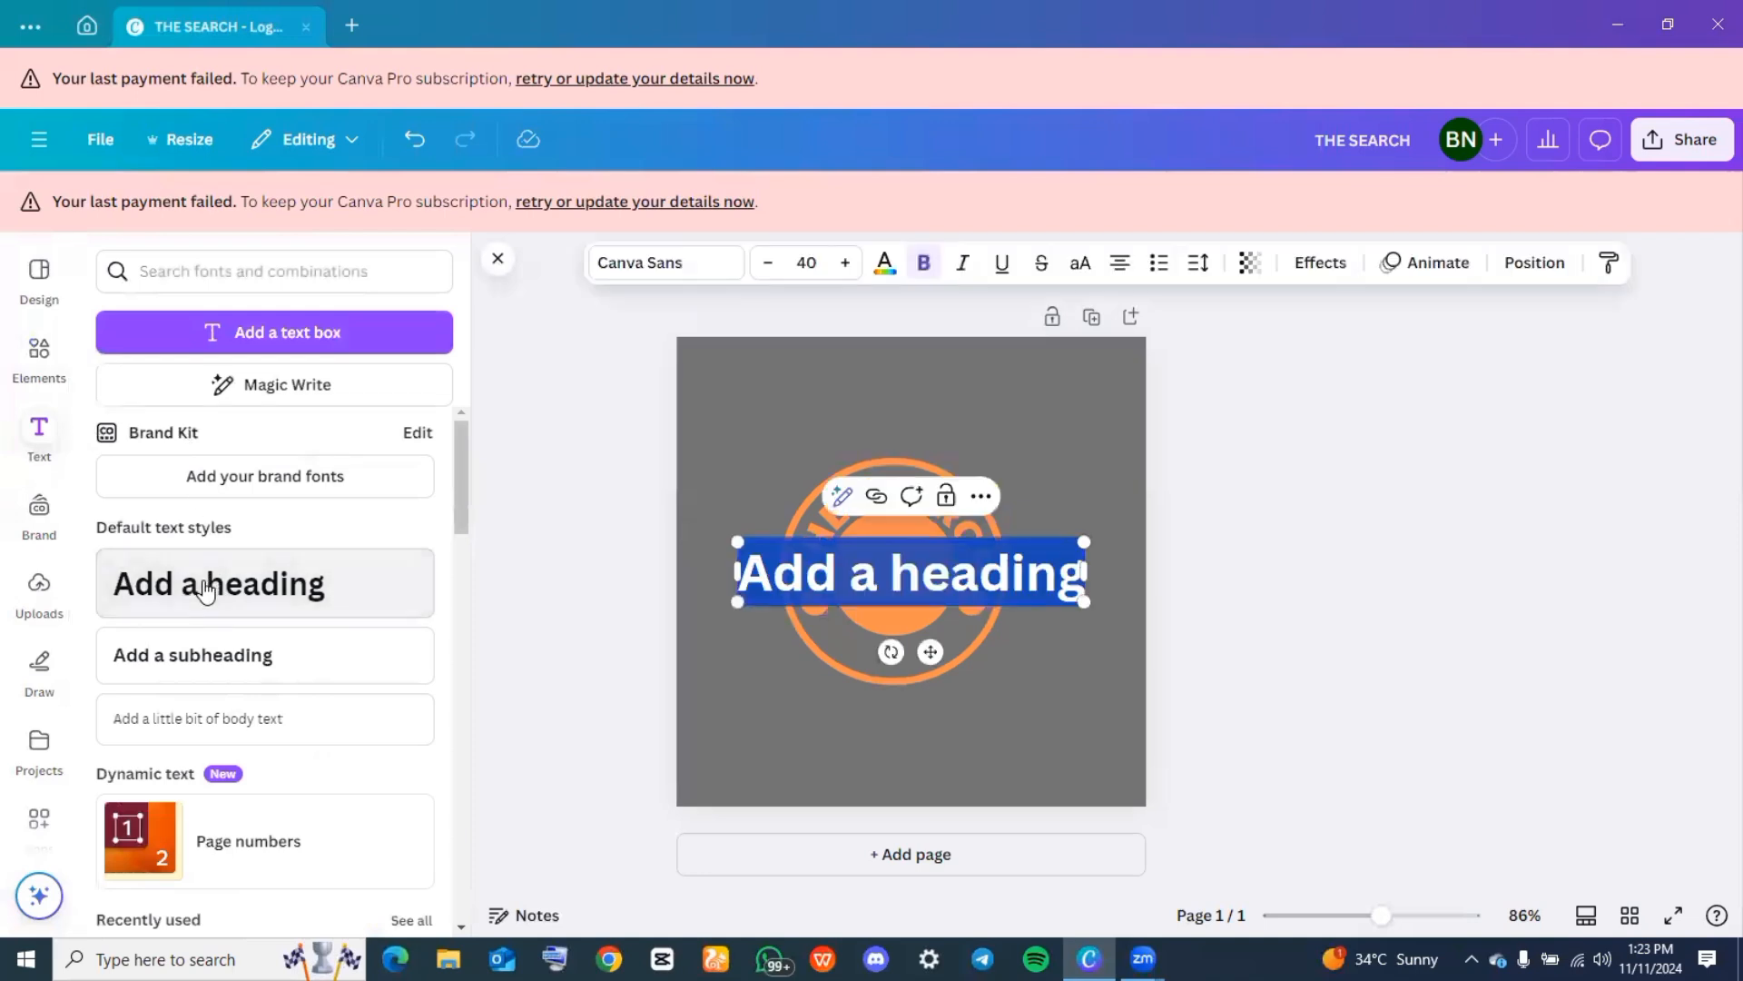
left_click(206, 590)
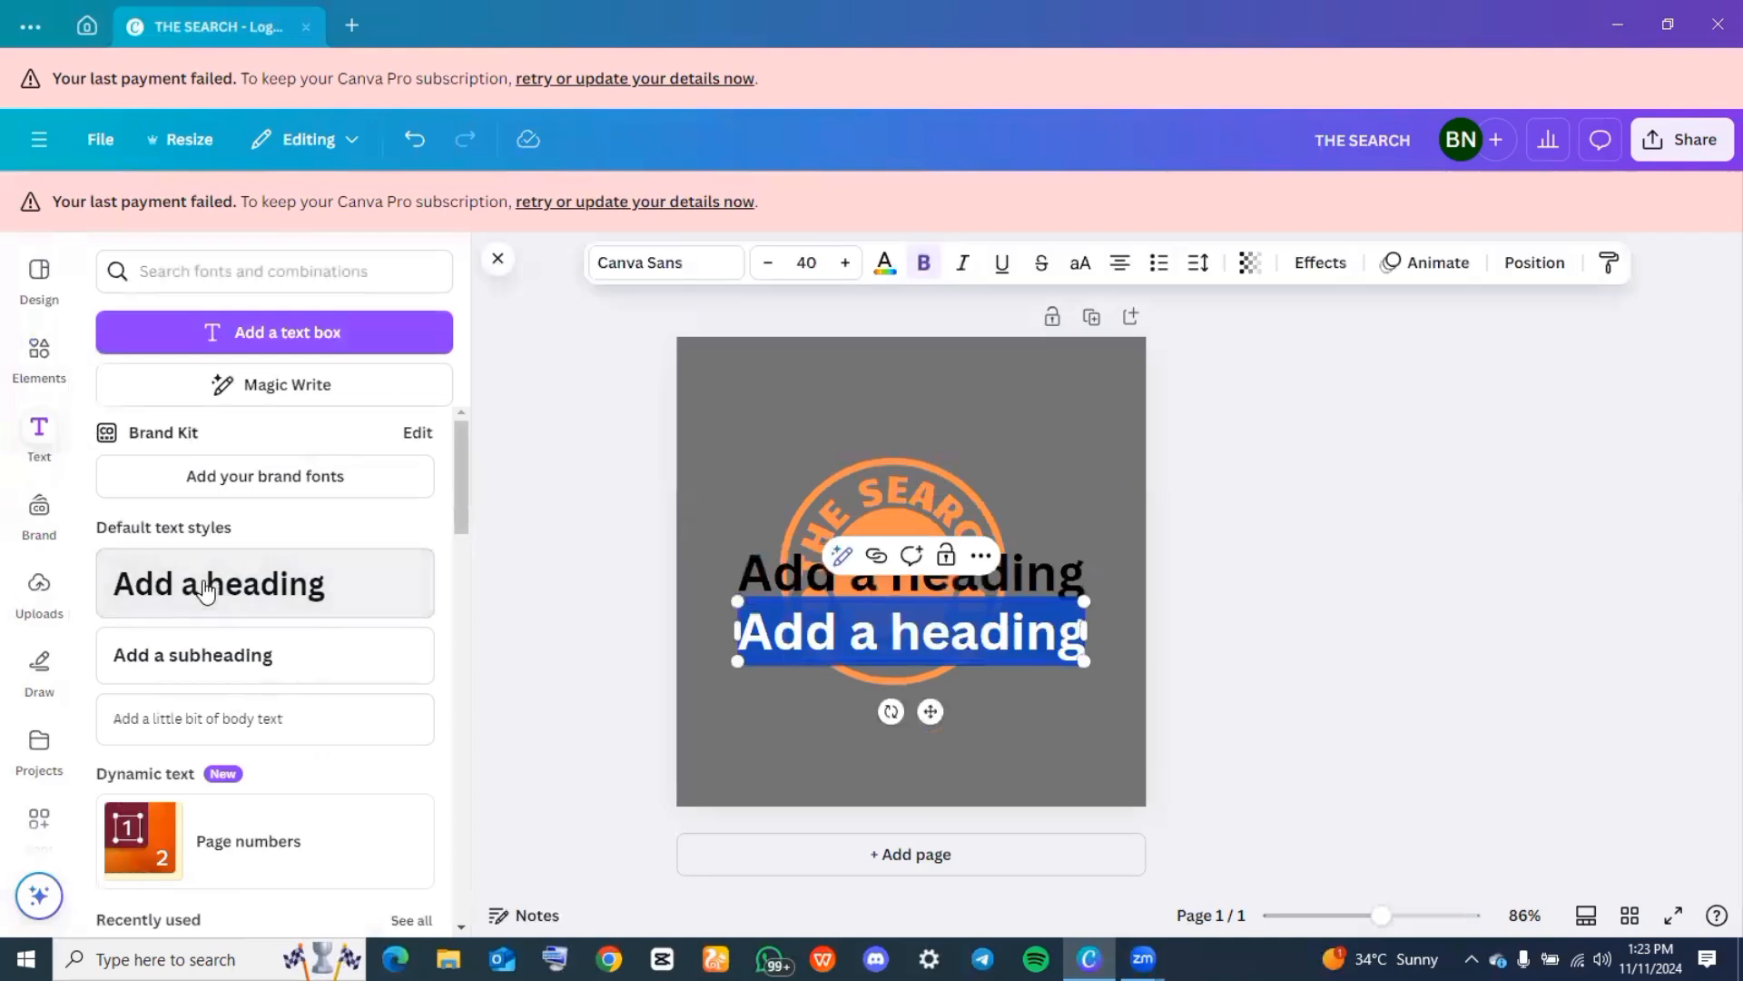
left_click(415, 140)
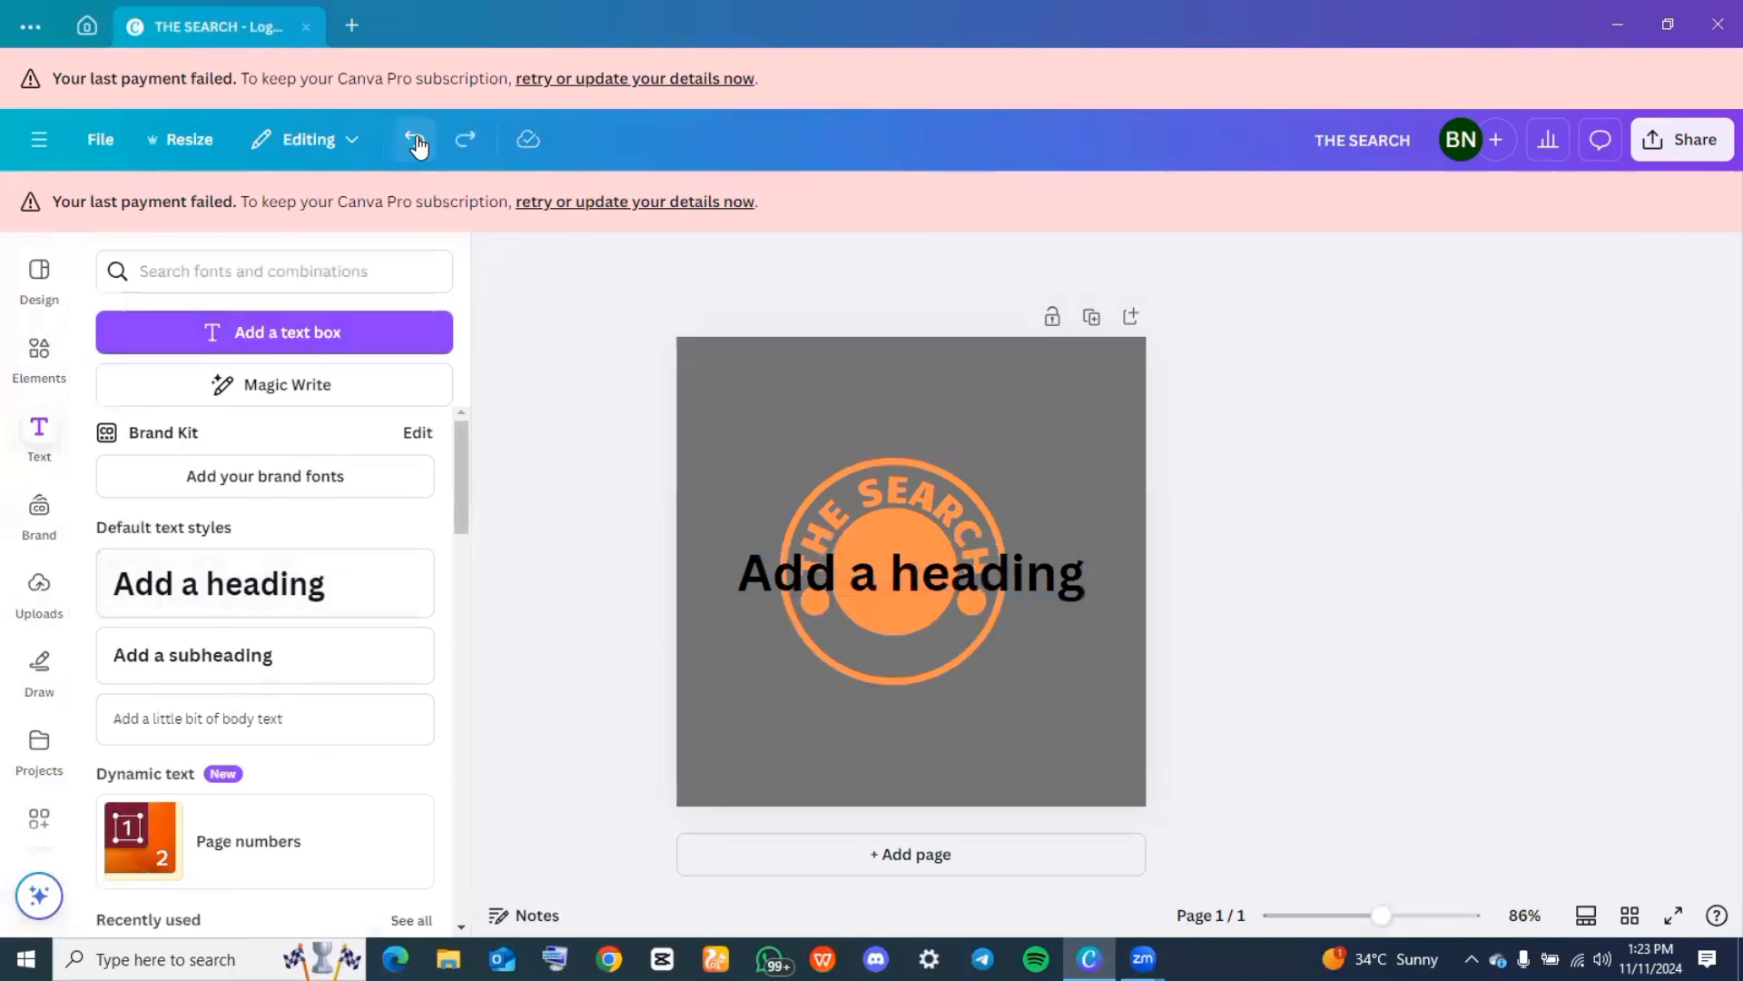
double_click(846, 548)
type("TR")
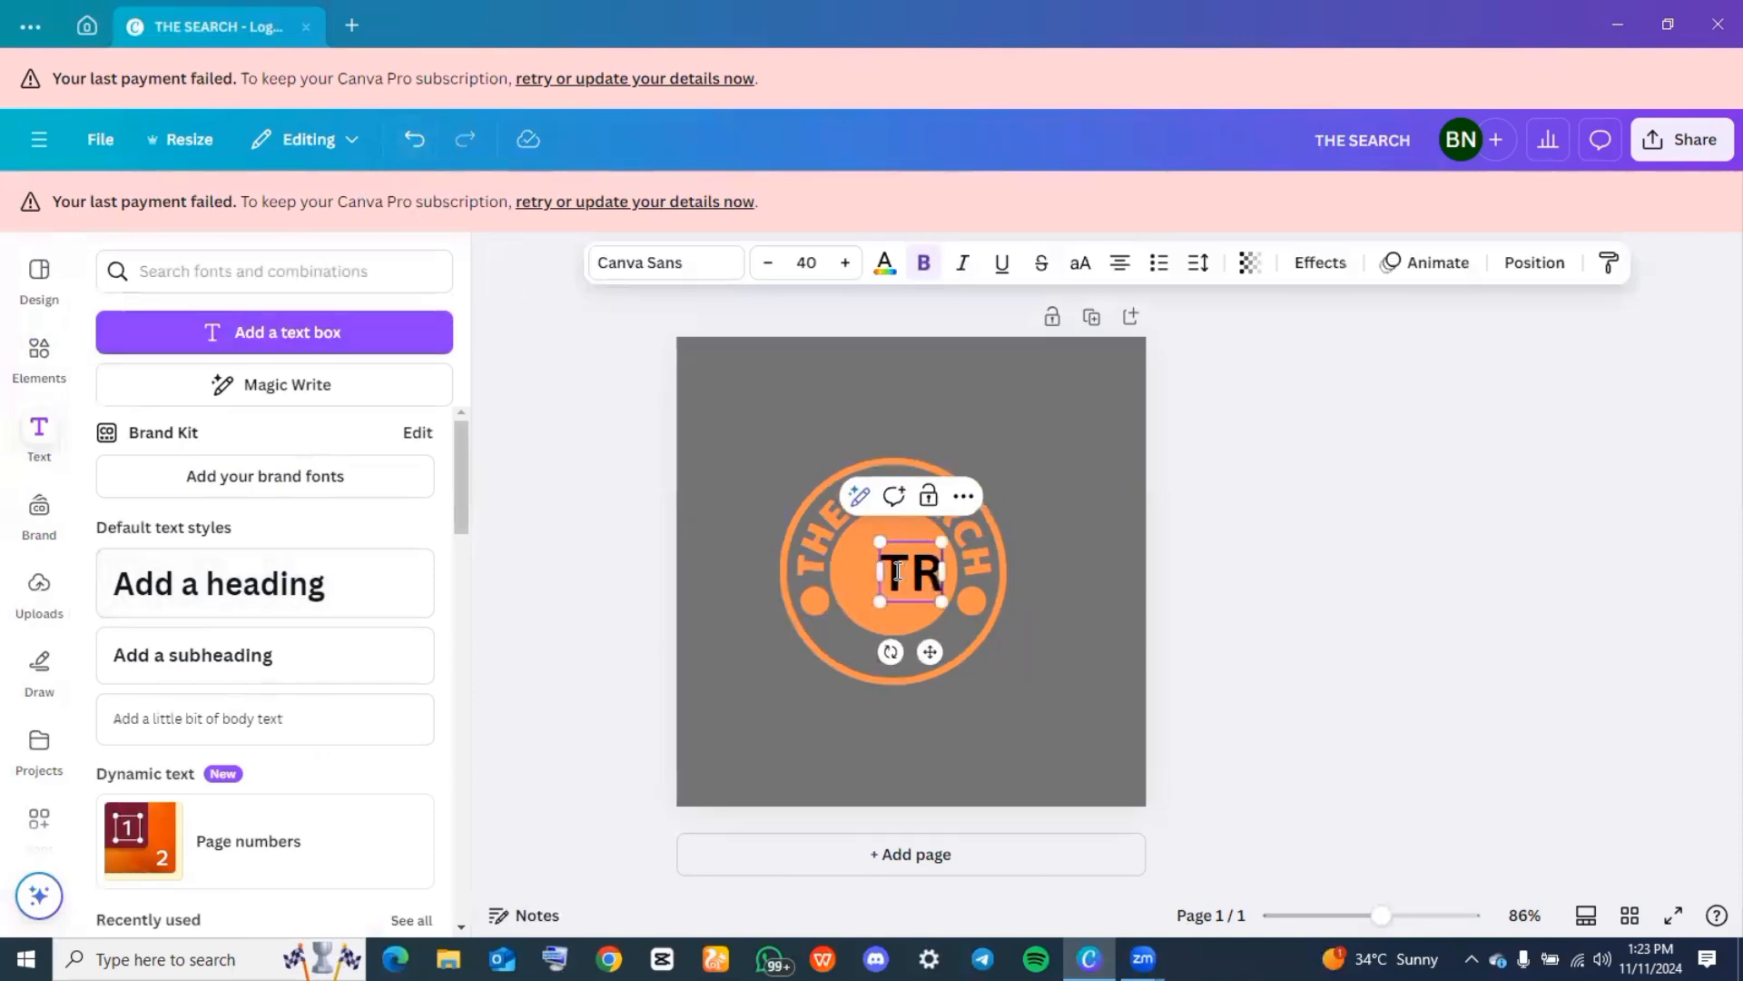
type("IVIAL")
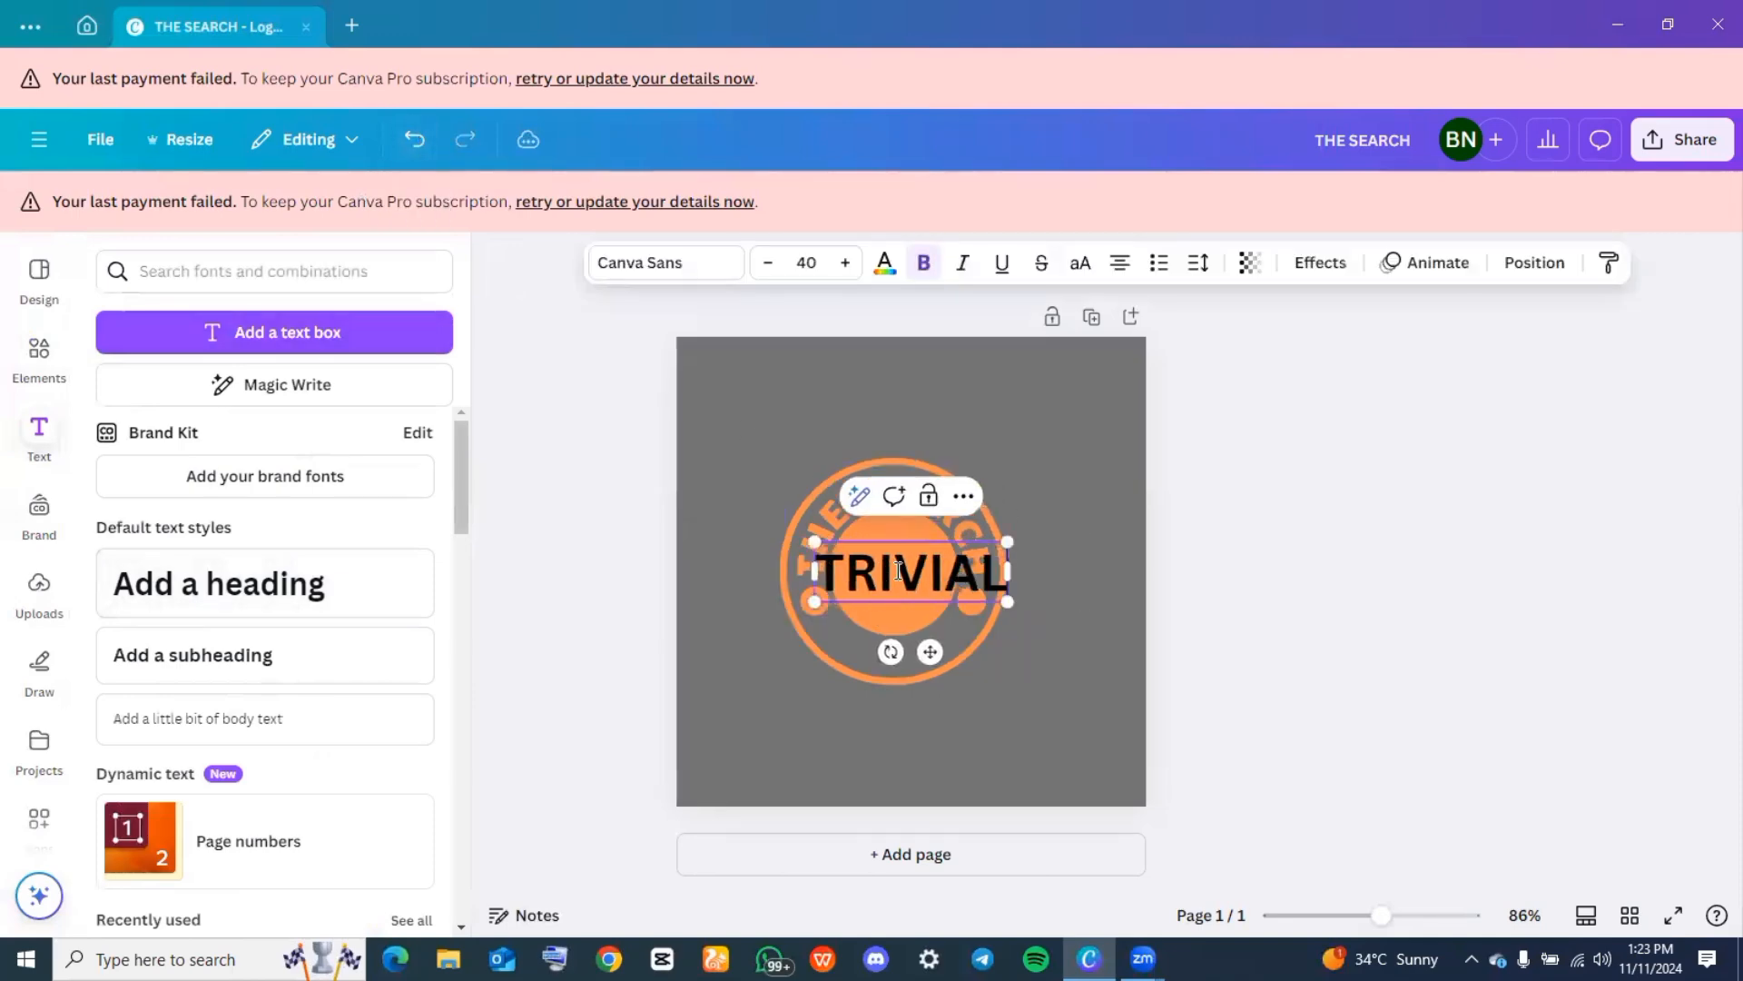
Reduce the "TRIVIAL" heading to font size 30 and apply the Candal font to it
left_click(768, 264)
left_click(768, 264)
left_click(768, 263)
left_click(768, 263)
left_click(768, 263)
left_click(768, 263)
left_click(768, 263)
left_click(768, 263)
left_click(768, 264)
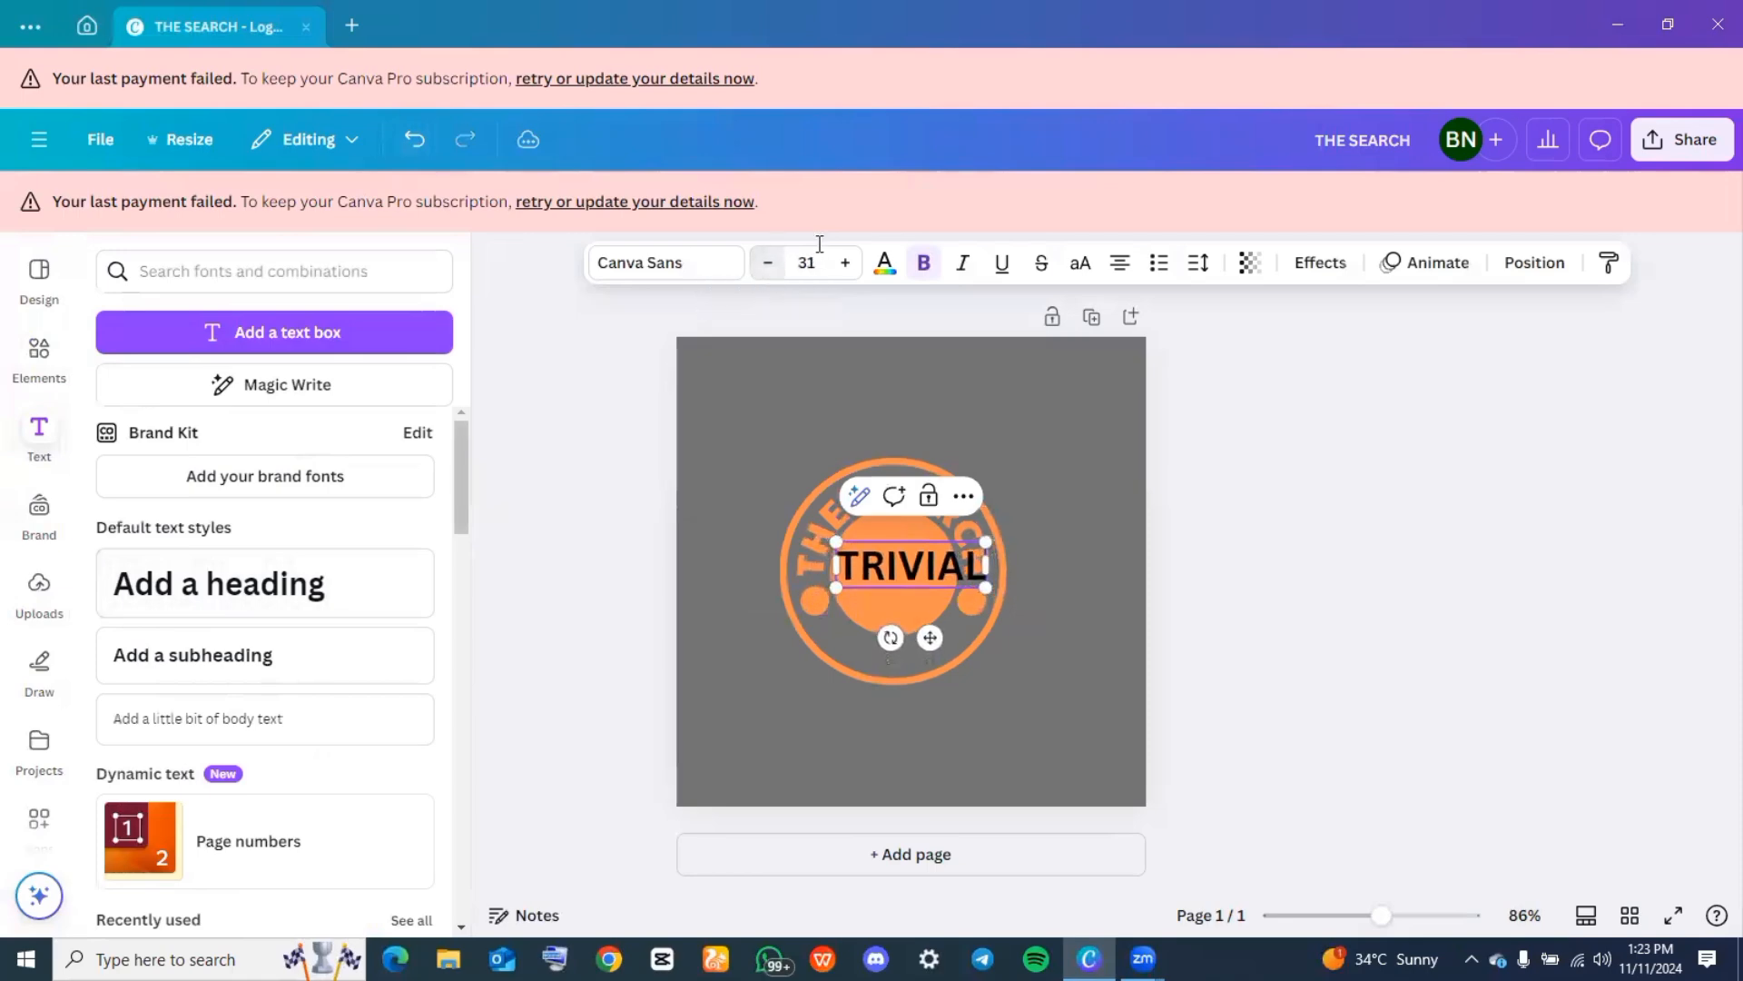
left_click(707, 269)
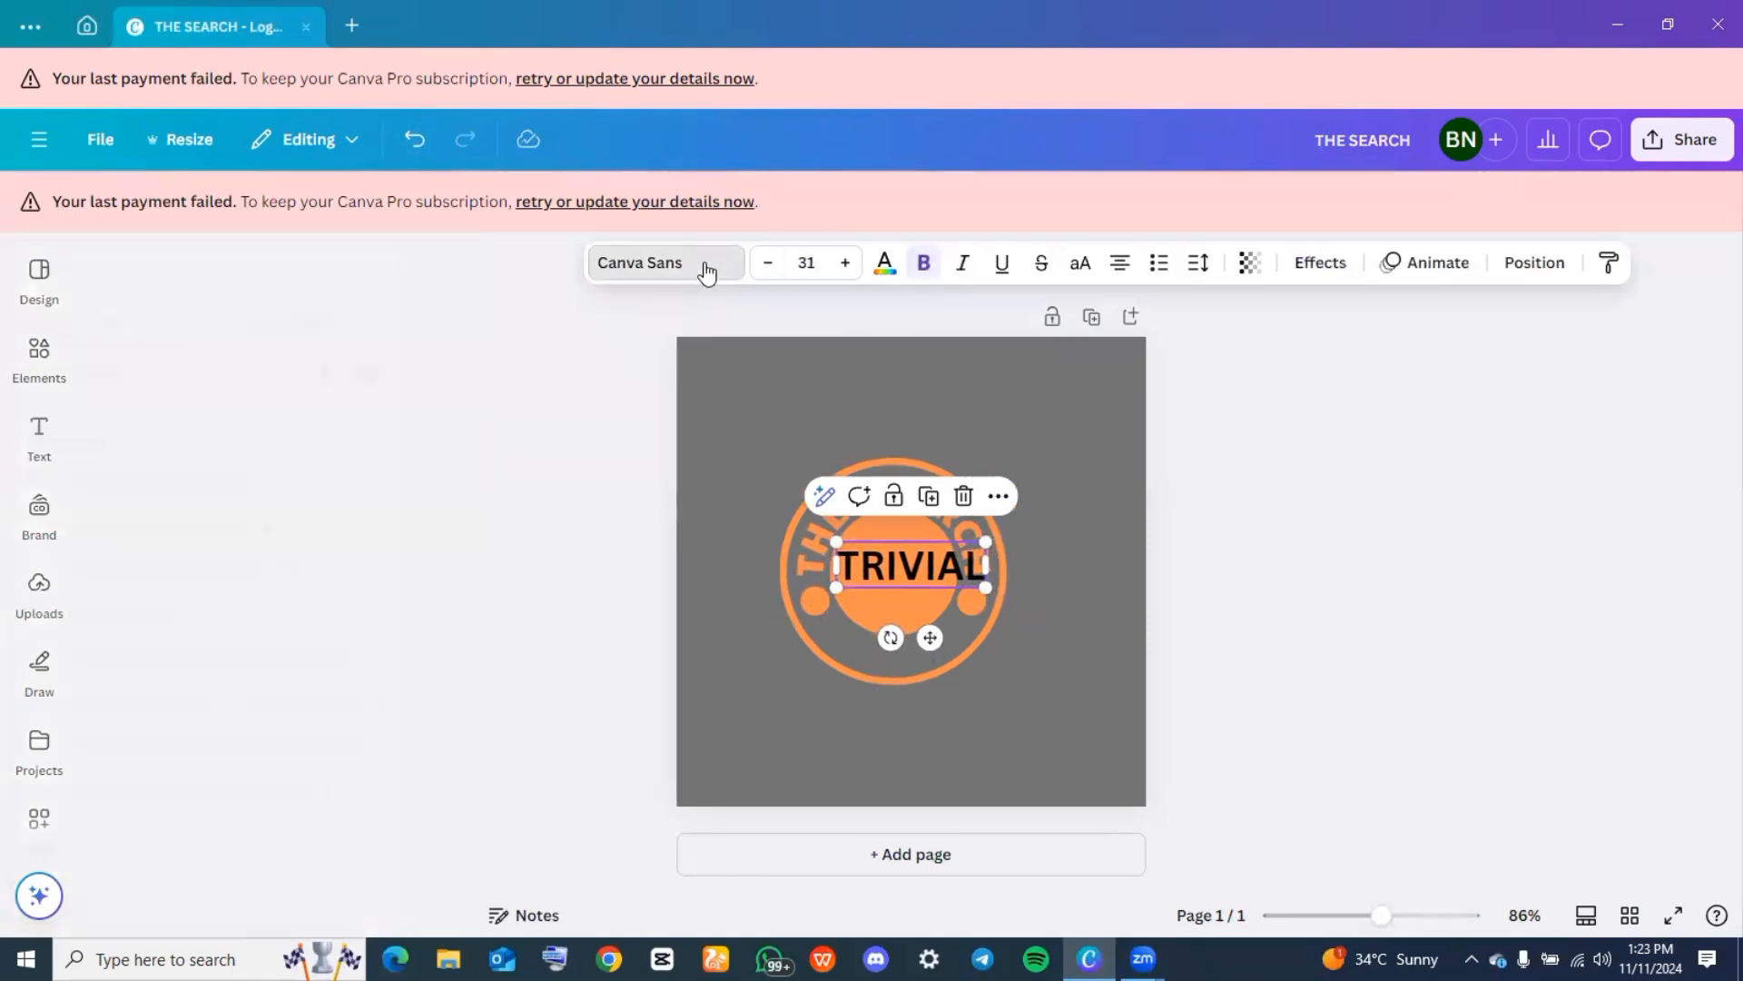
left_click(164, 610)
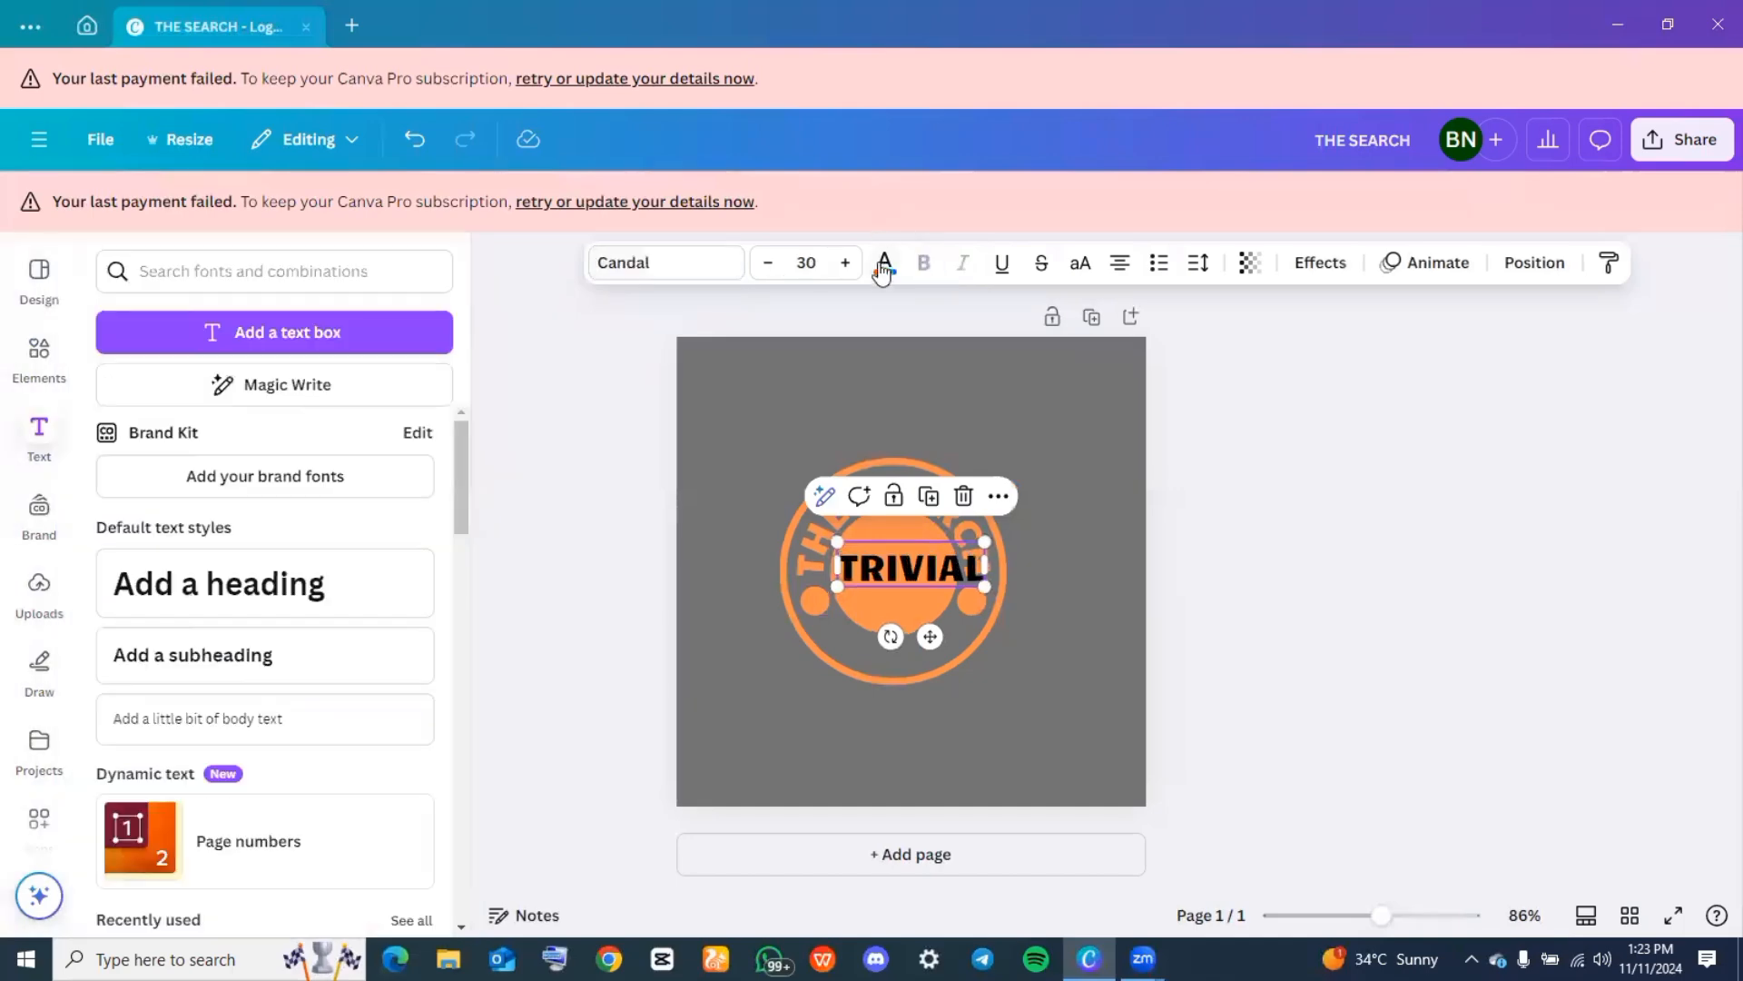
Color the "TRIVIAL" heading the document's orange #ff914d and move it down across the lower part of the ring
left_click(882, 265)
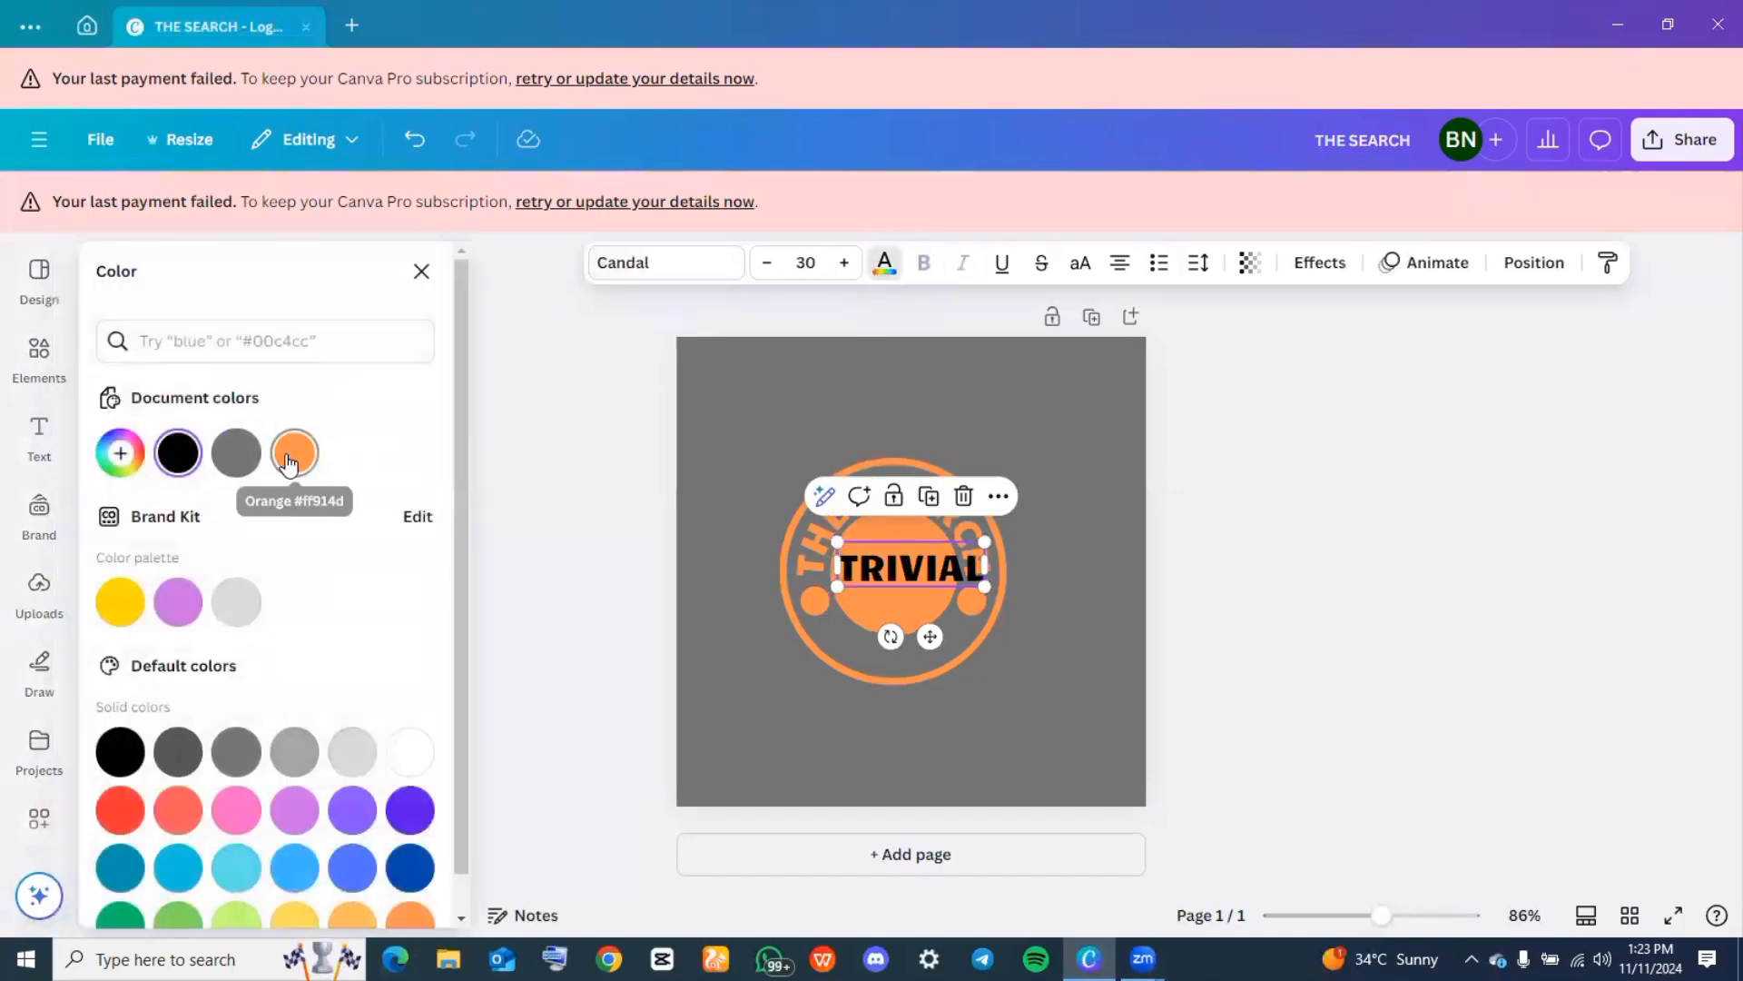
left_click(298, 459)
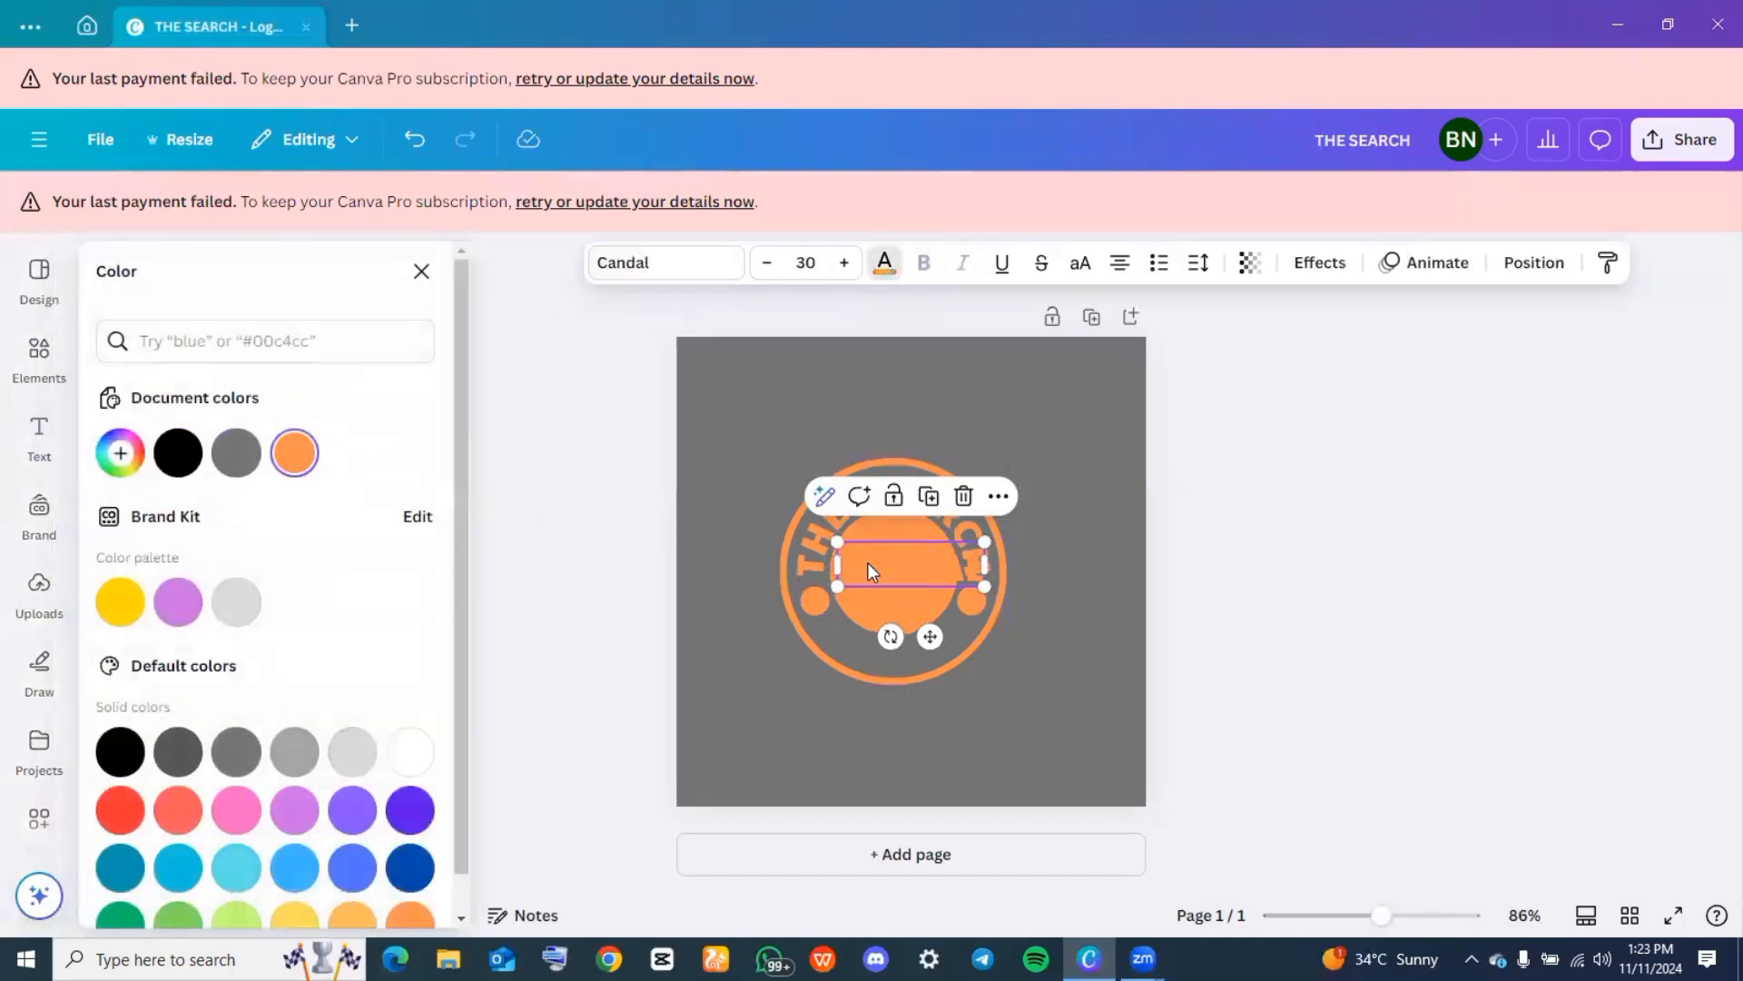
left_click_drag(869, 565, 866, 659)
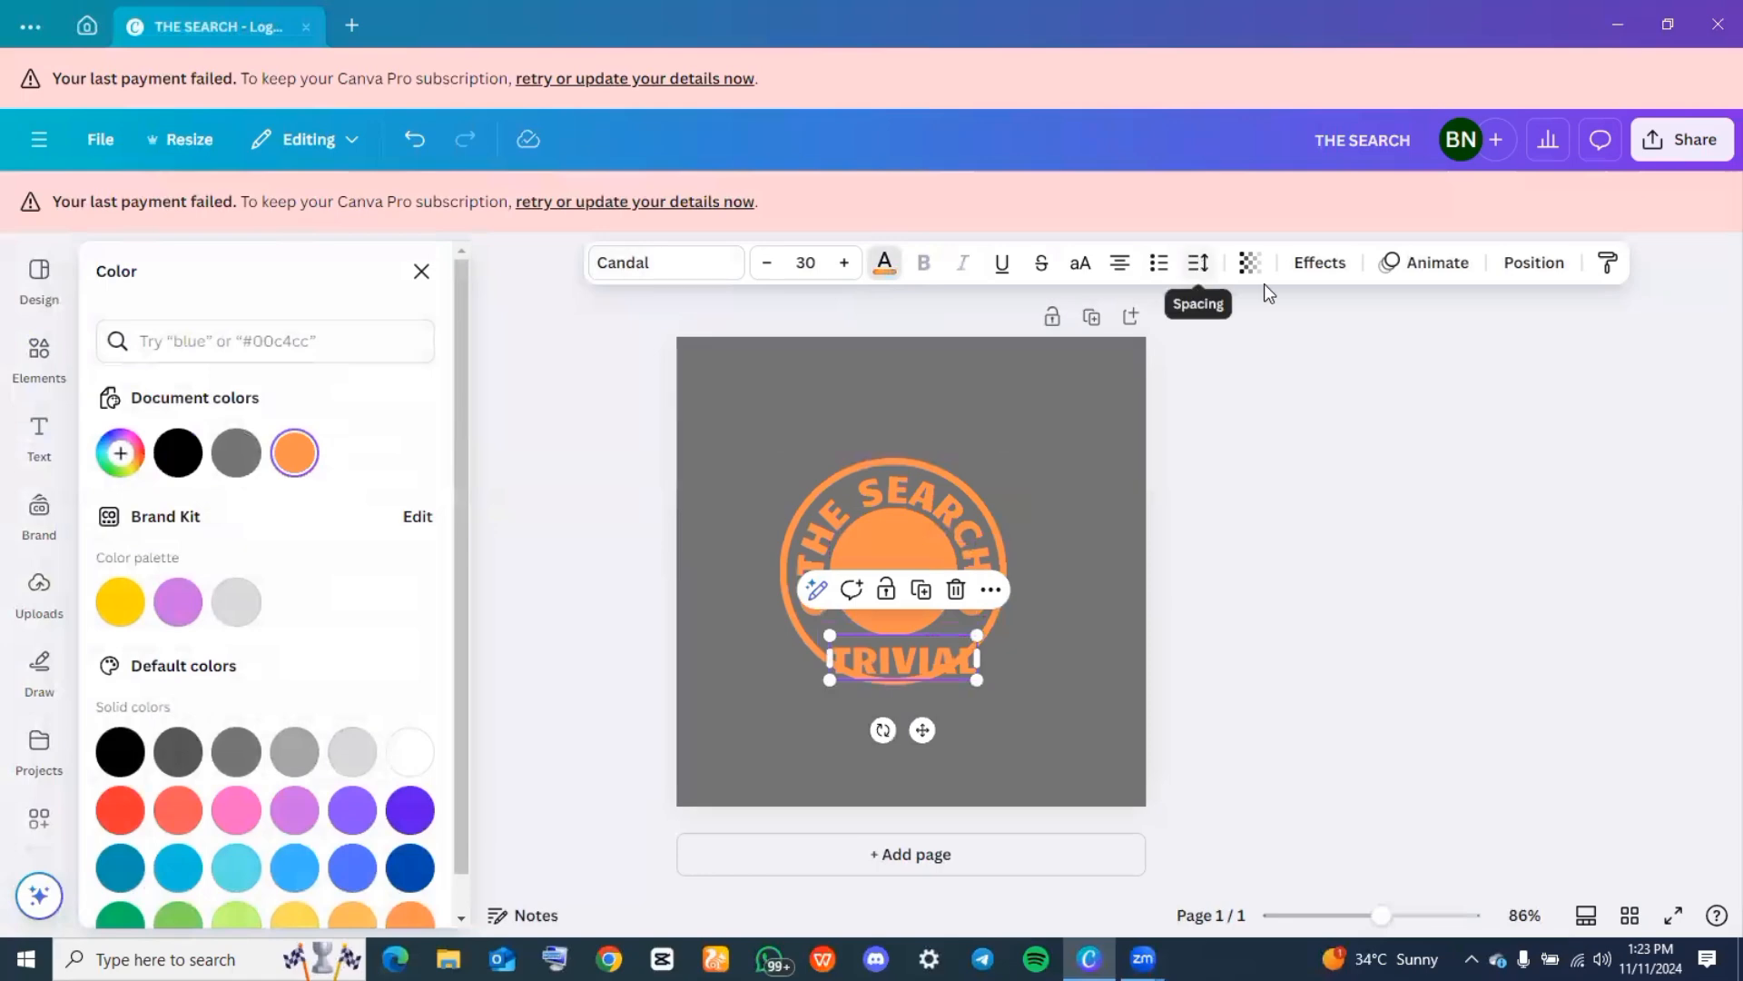
Curve the "TRIVIAL" heading with a value of -92 and center it between the solid circle and the ring's lower edge
left_click(1307, 265)
scroll(300, 743, "down", 1)
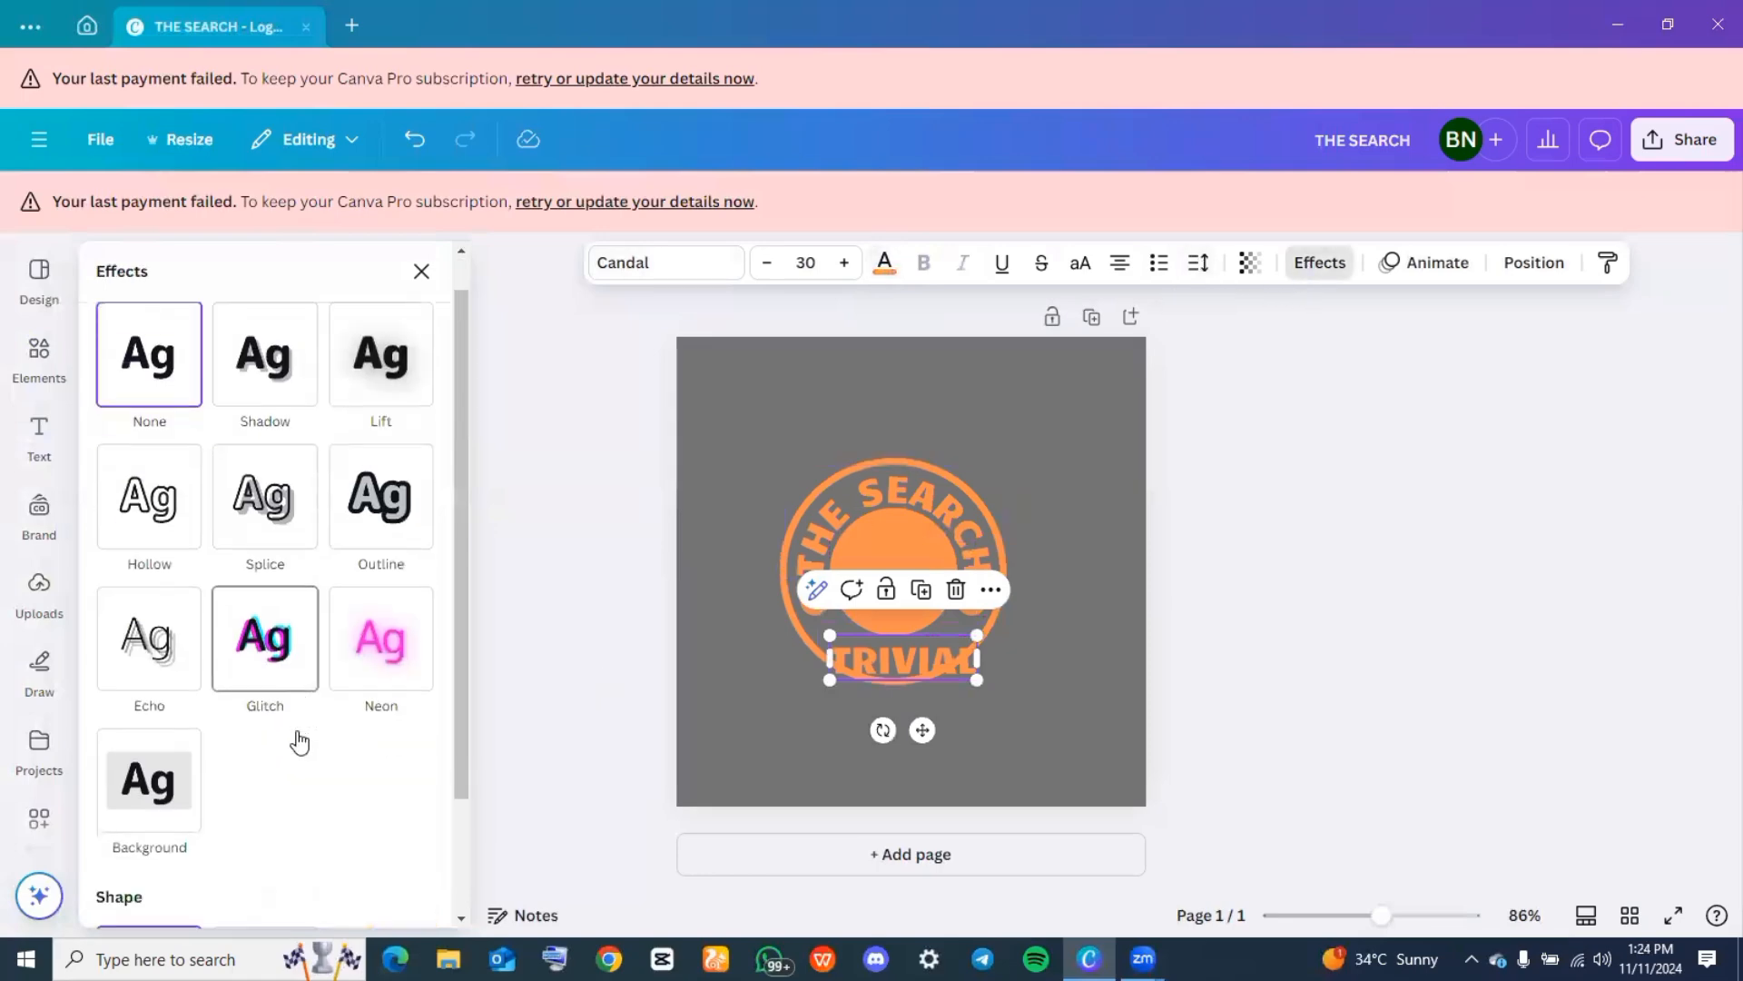
scroll(300, 743, "down", 2)
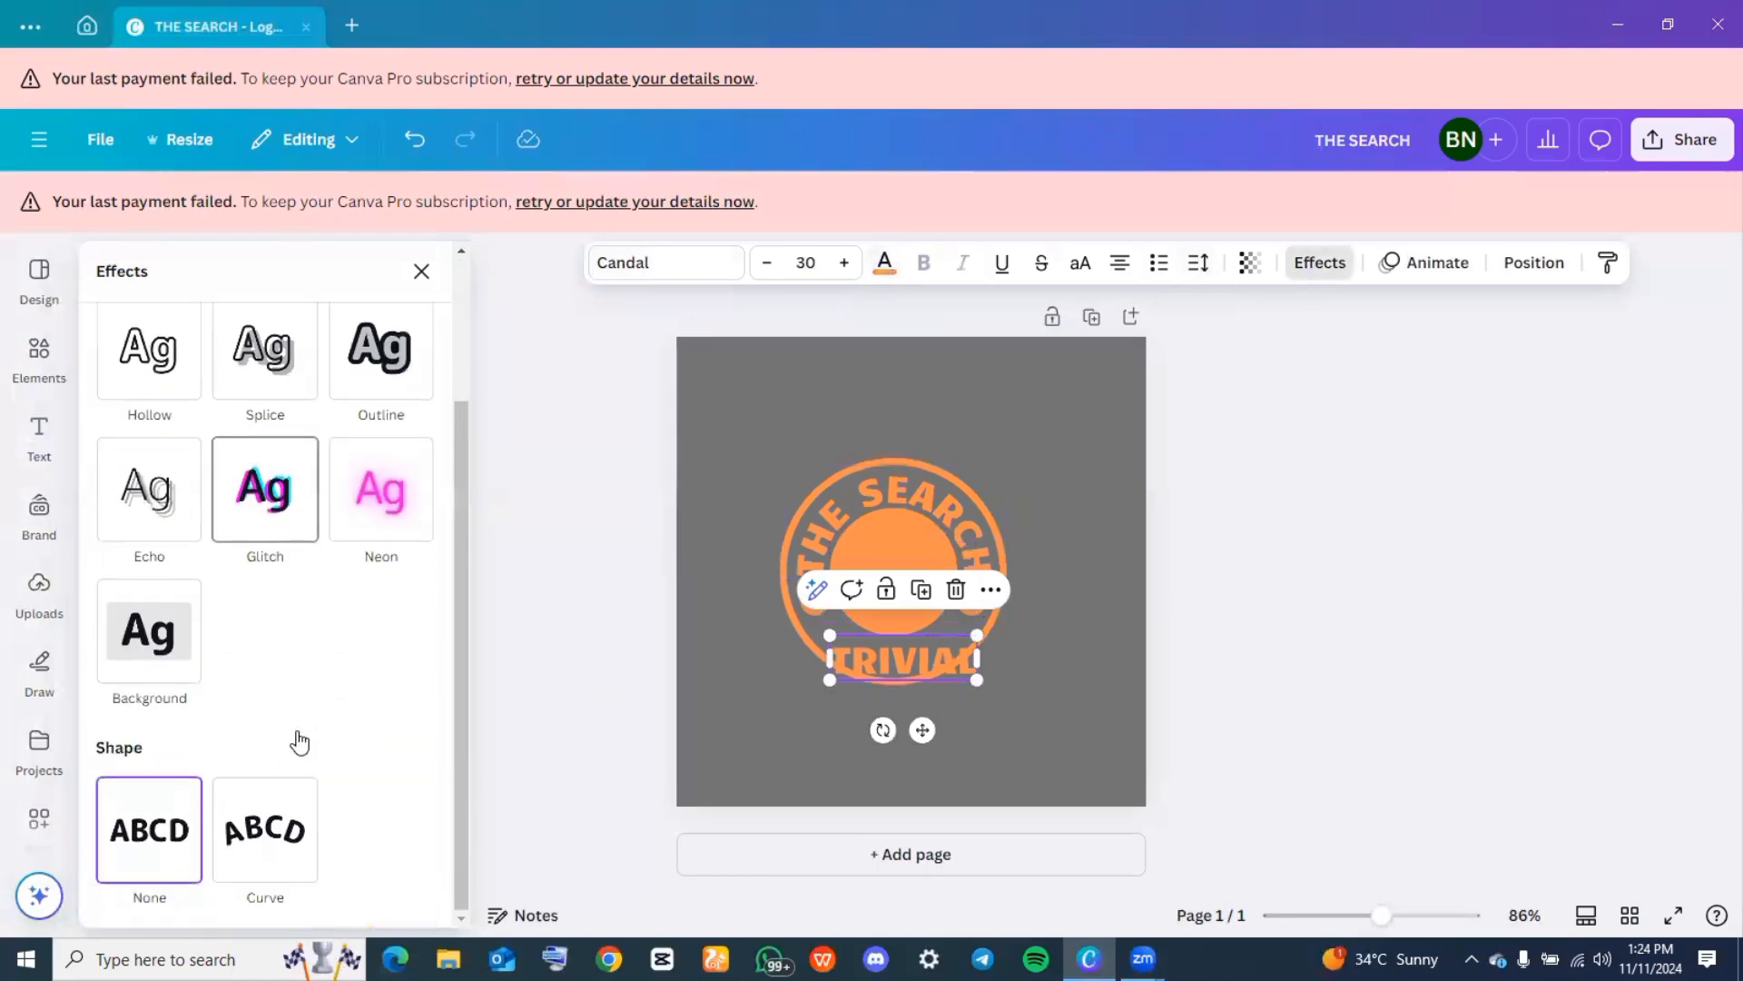
left_click(264, 856)
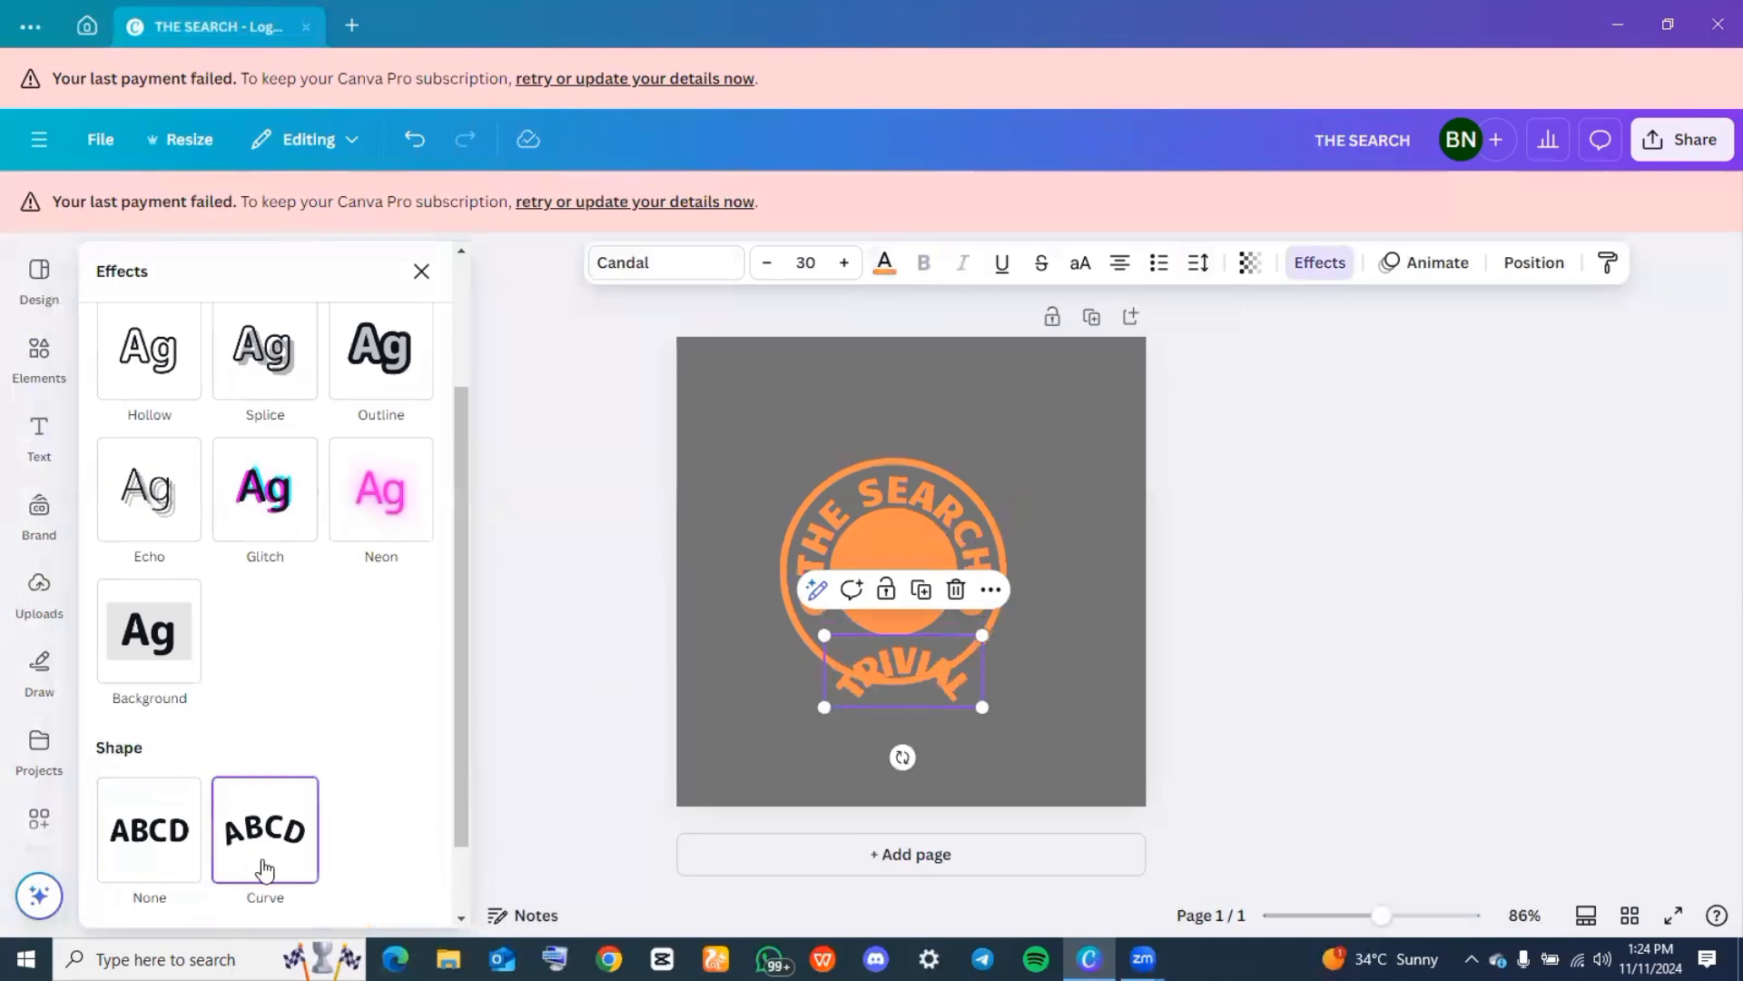
scroll(264, 870, "down", 1)
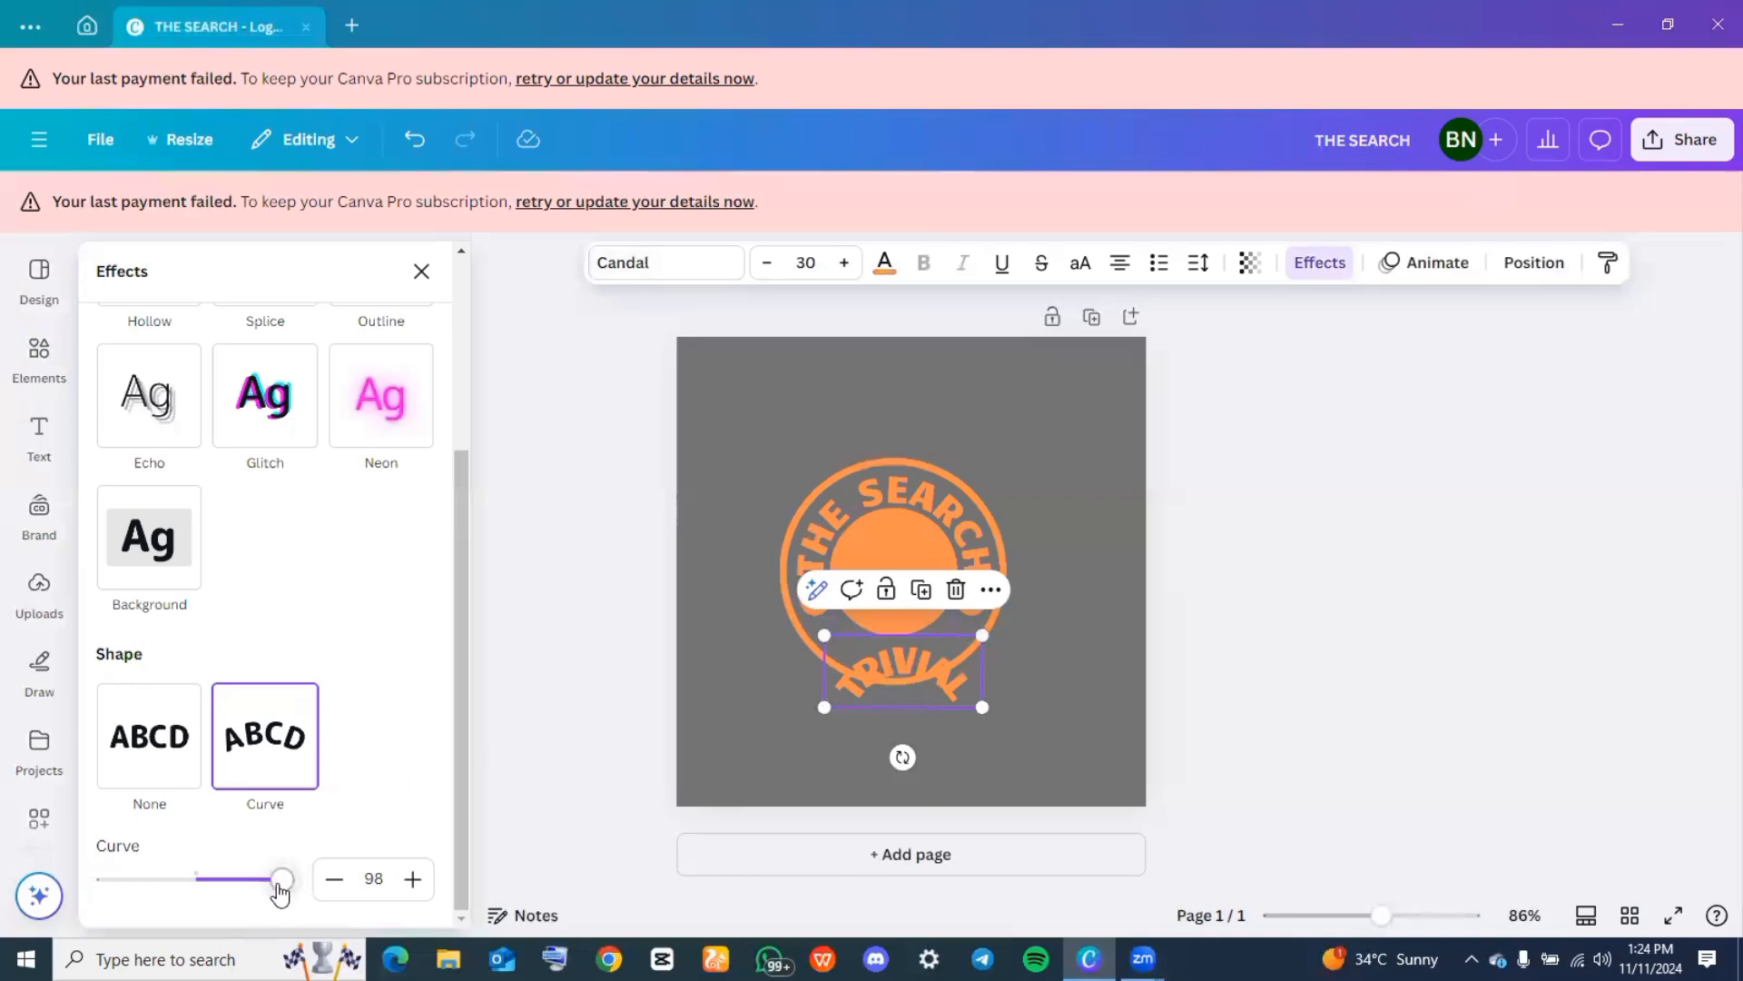
left_click_drag(279, 888, 113, 861)
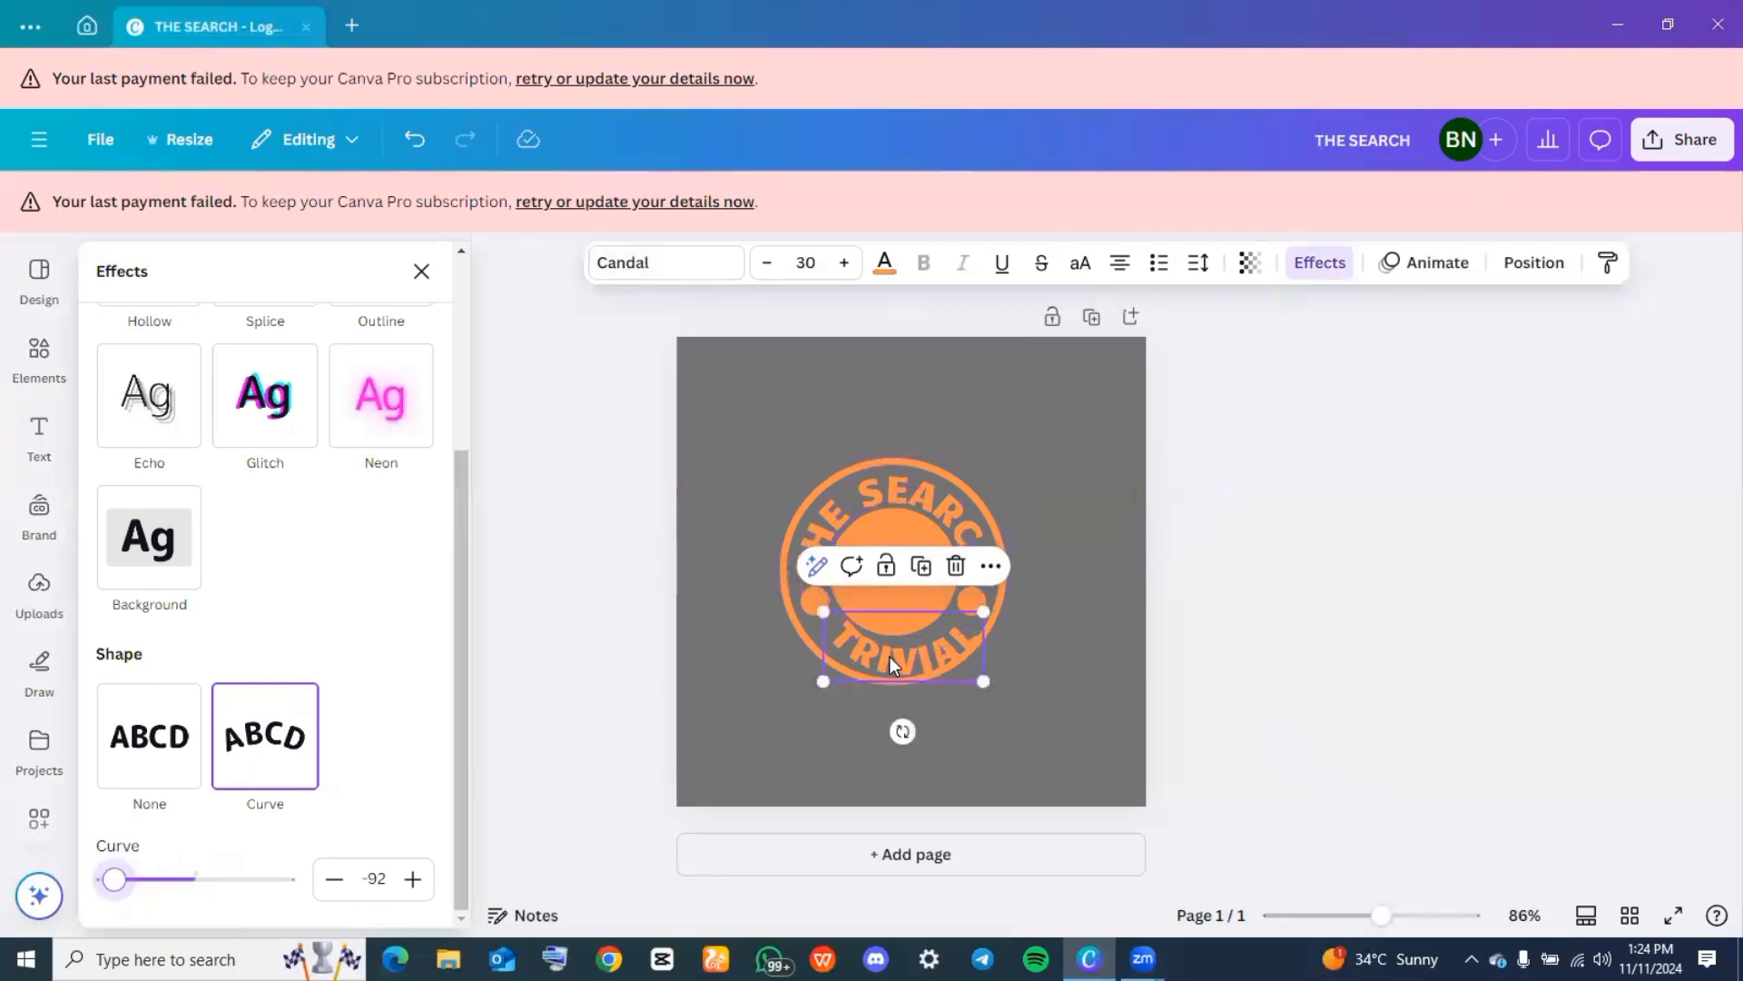
left_click_drag(897, 660, 890, 657)
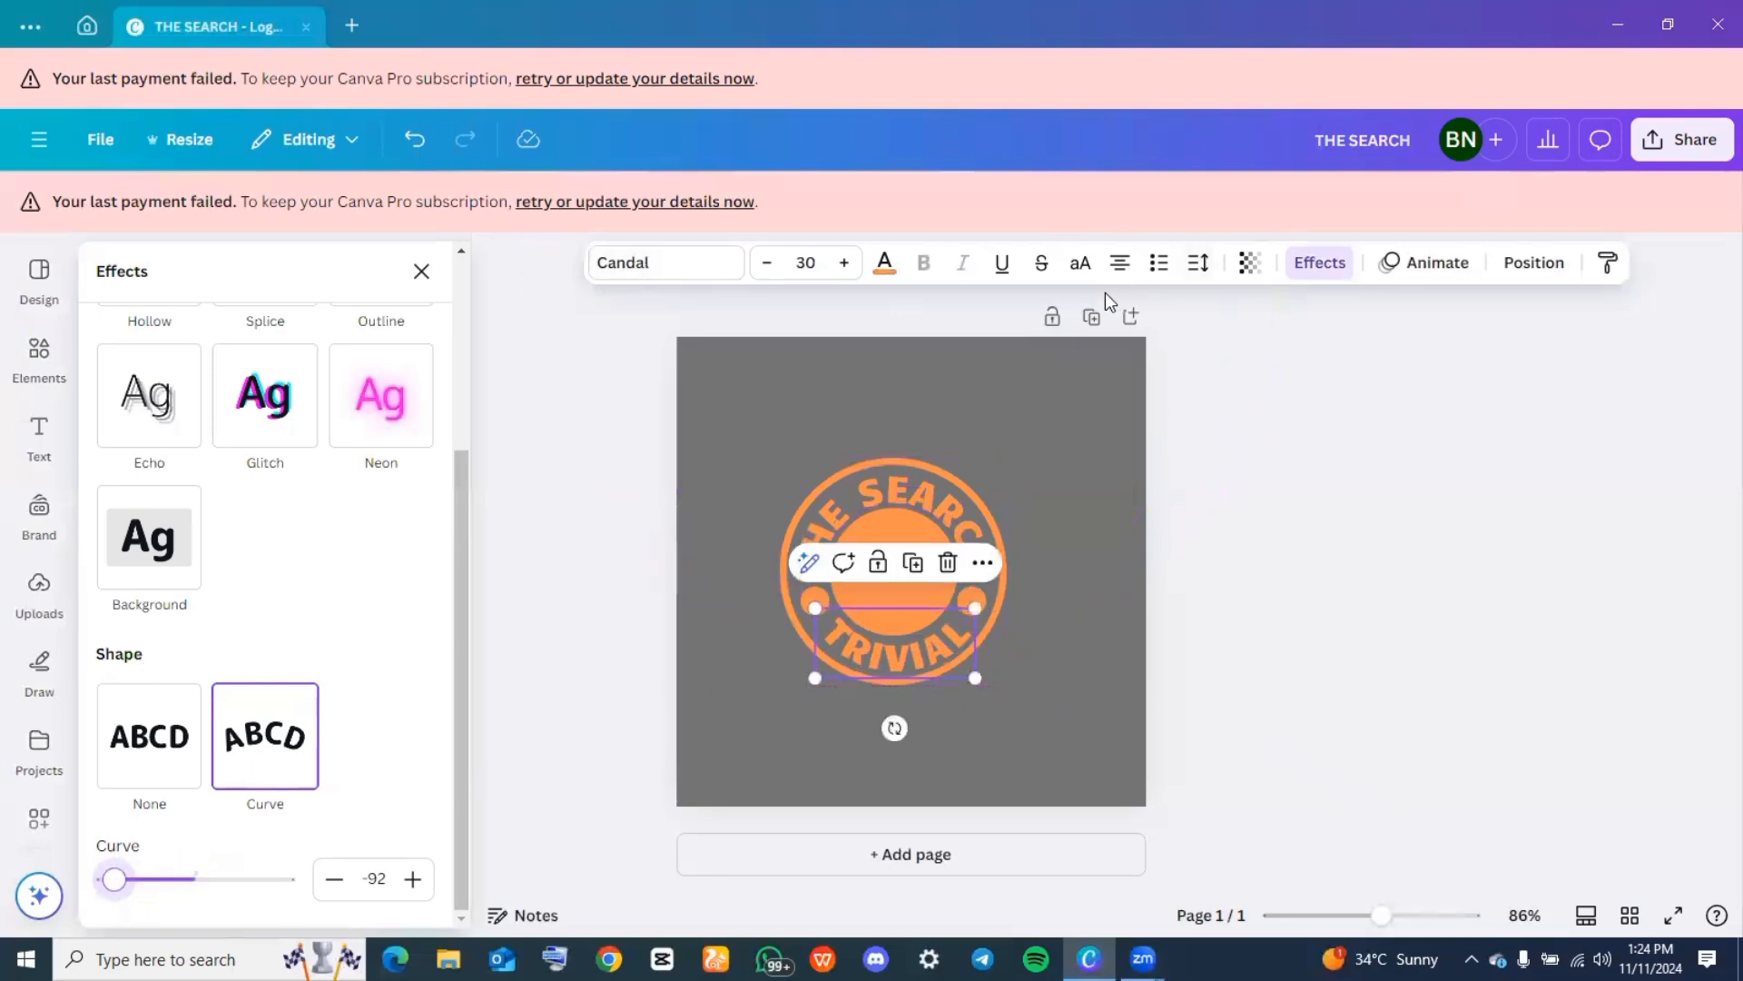
Set the letter spacing of the curved "TRIVIAL" text to 149
left_click(1199, 264)
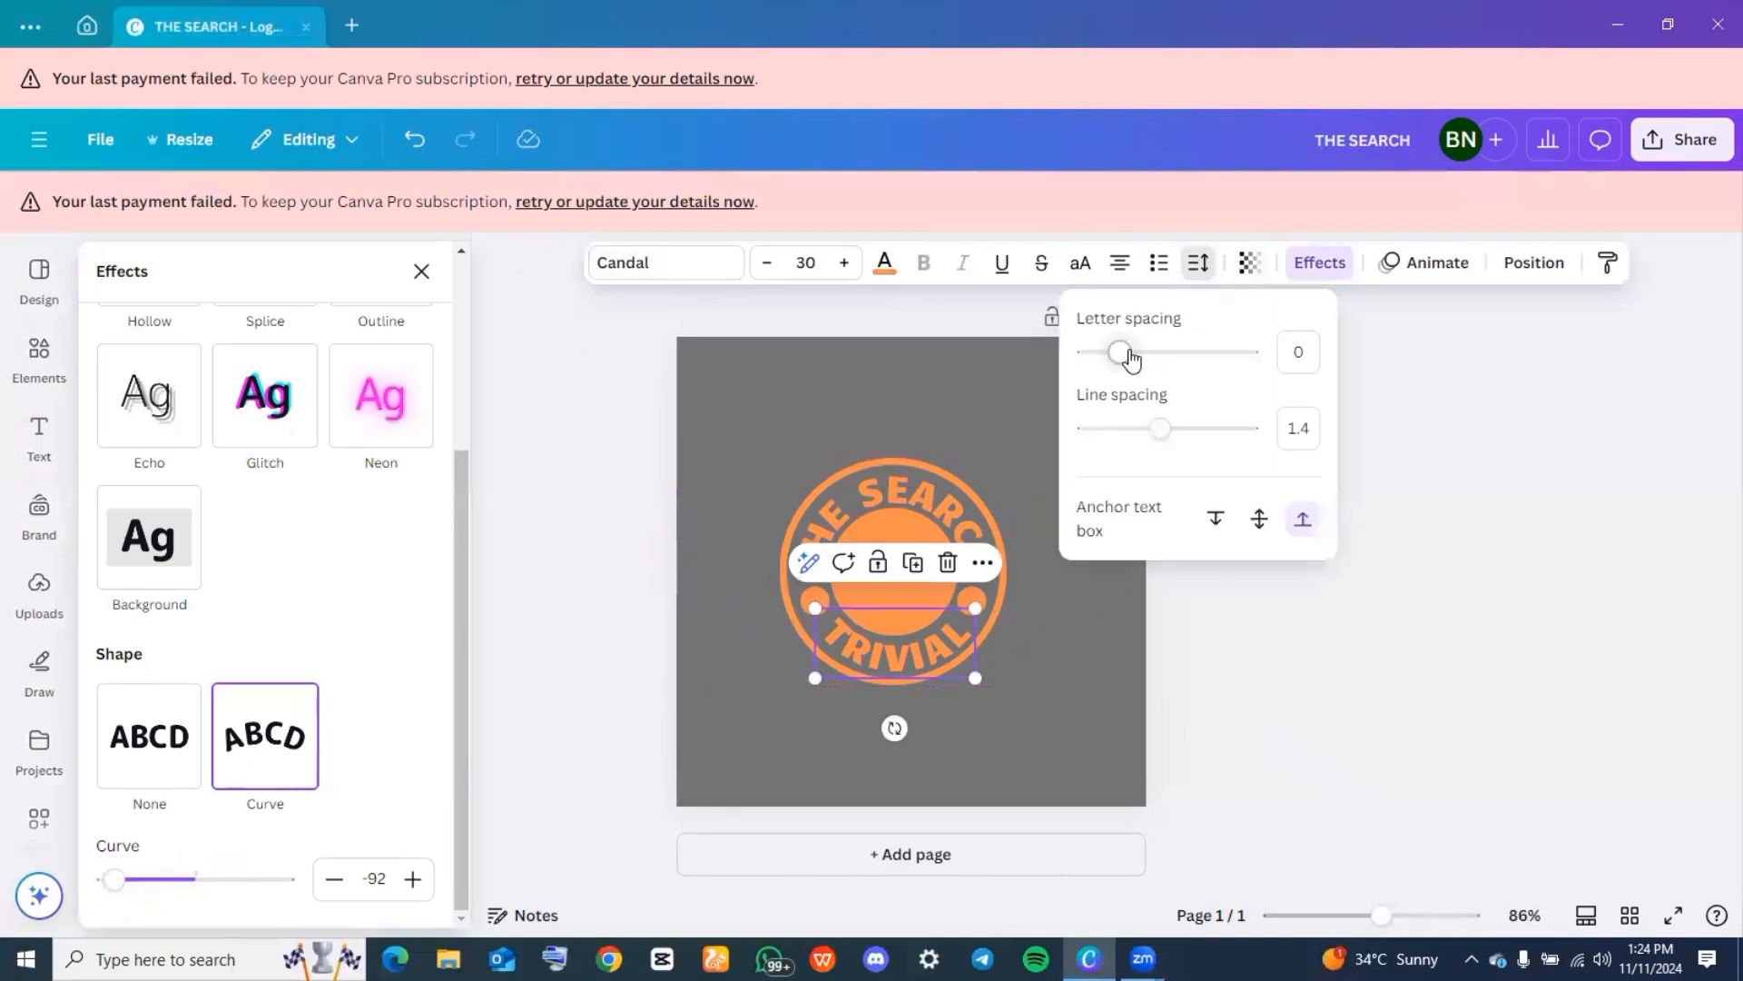
left_click_drag(1130, 359, 1142, 361)
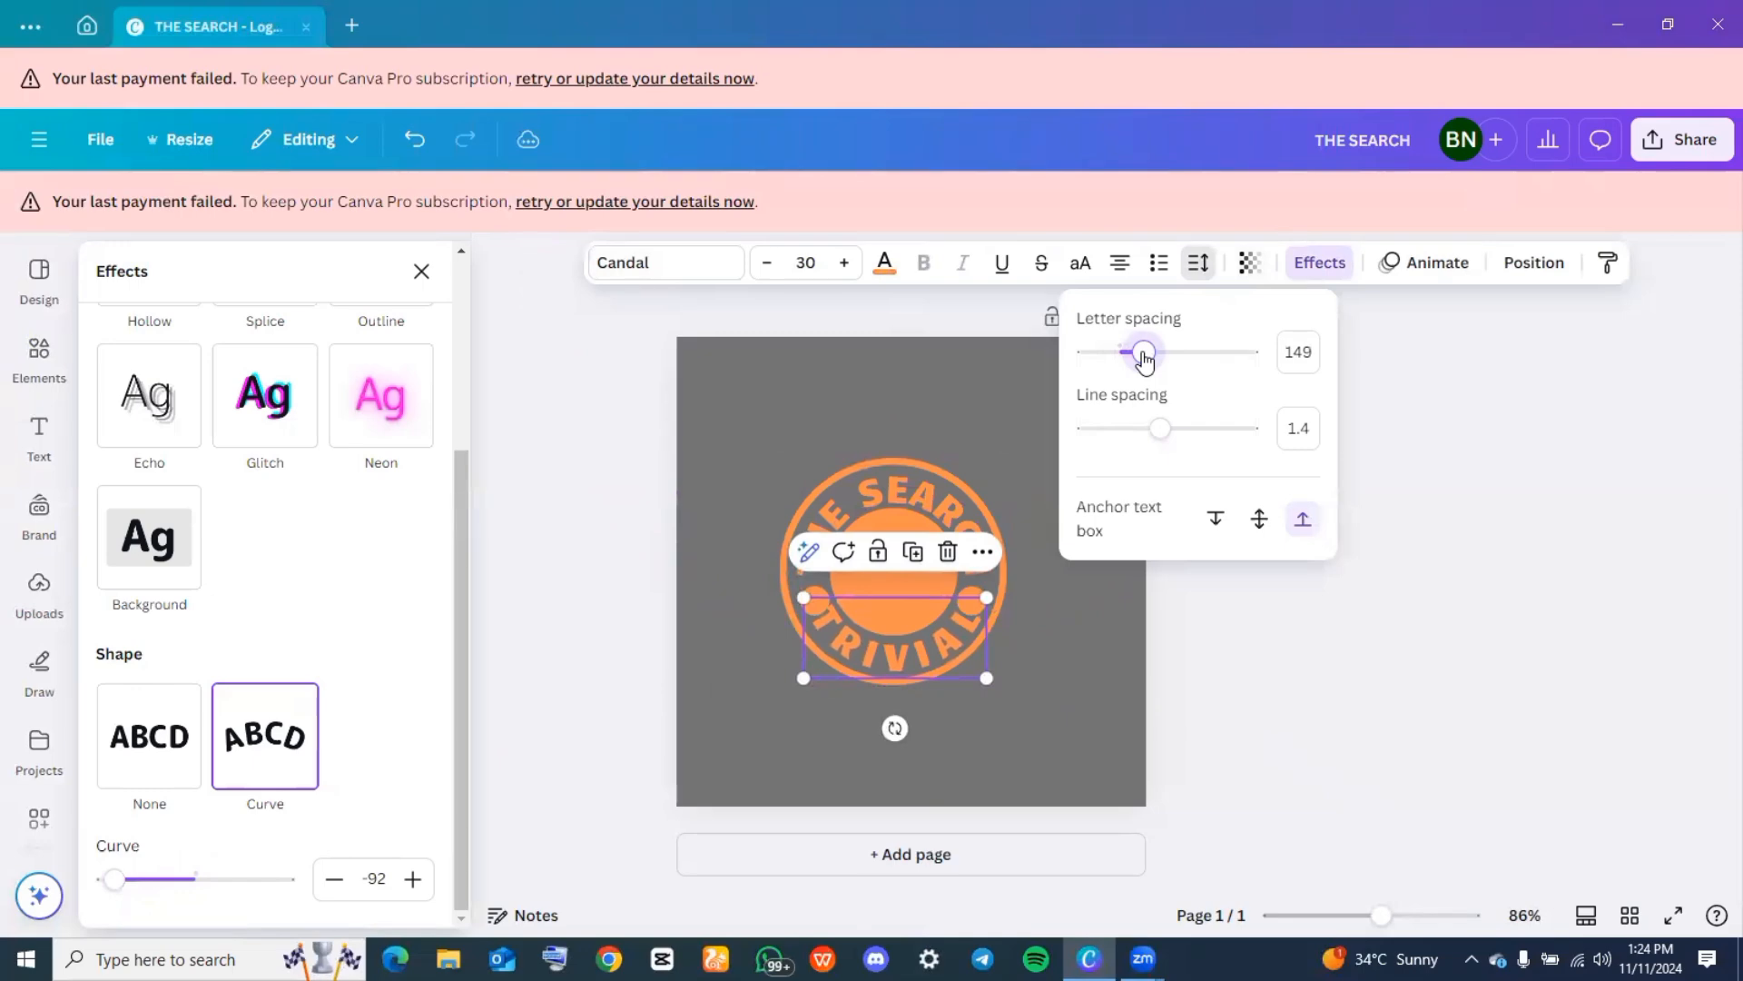
left_click(1187, 637)
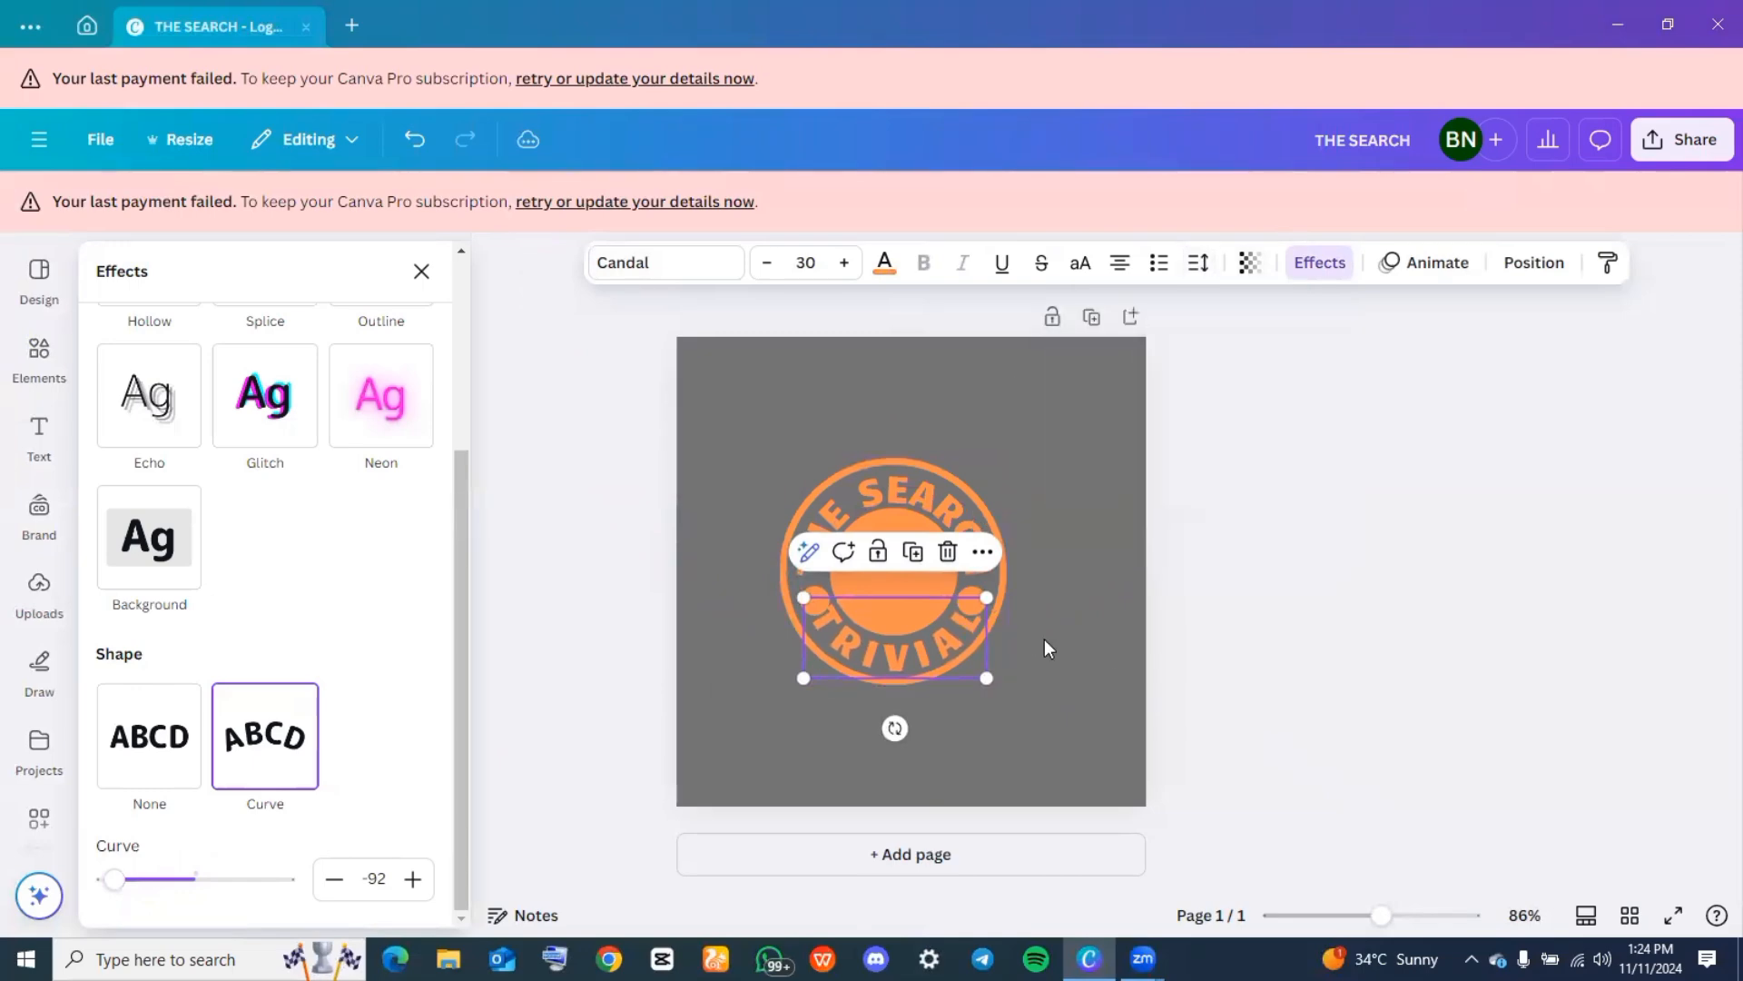
Shrink the two orange dots on either side of the ring so they fit between "THE SEARCH" and "TRIVIAL"
left_click(816, 601)
left_click_drag(829, 616, 816, 601)
left_click(1300, 501)
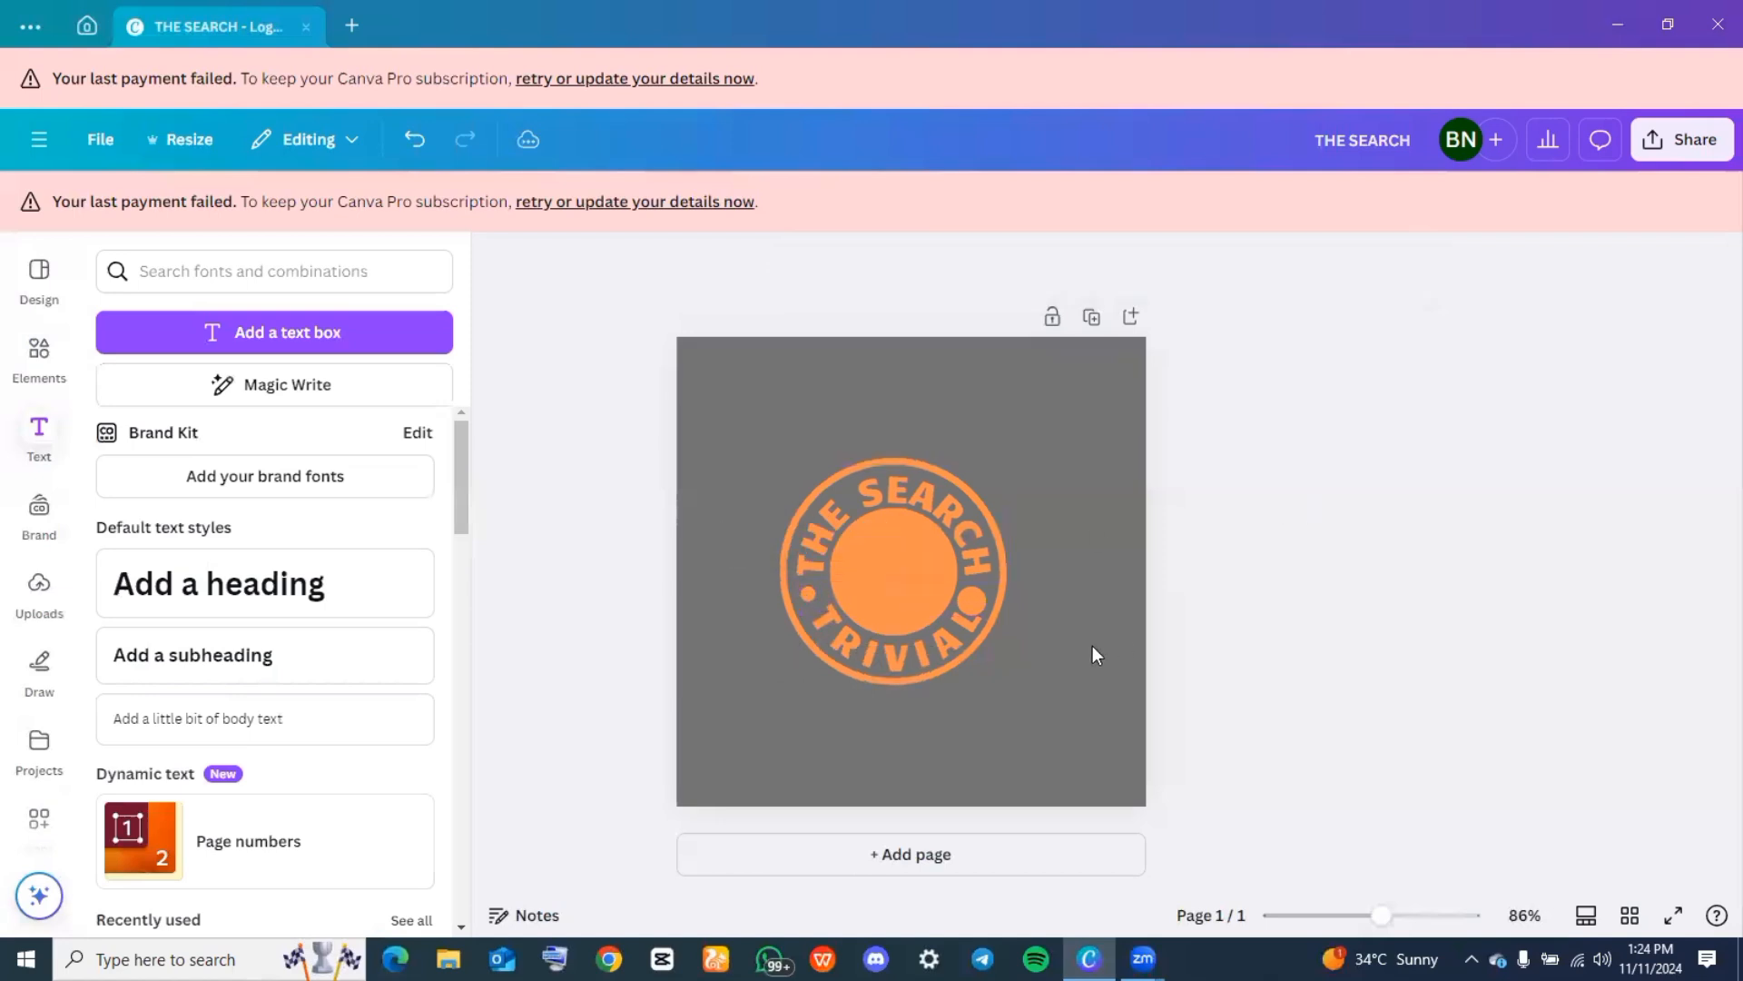
left_click(983, 591)
left_click_drag(957, 614, 966, 606)
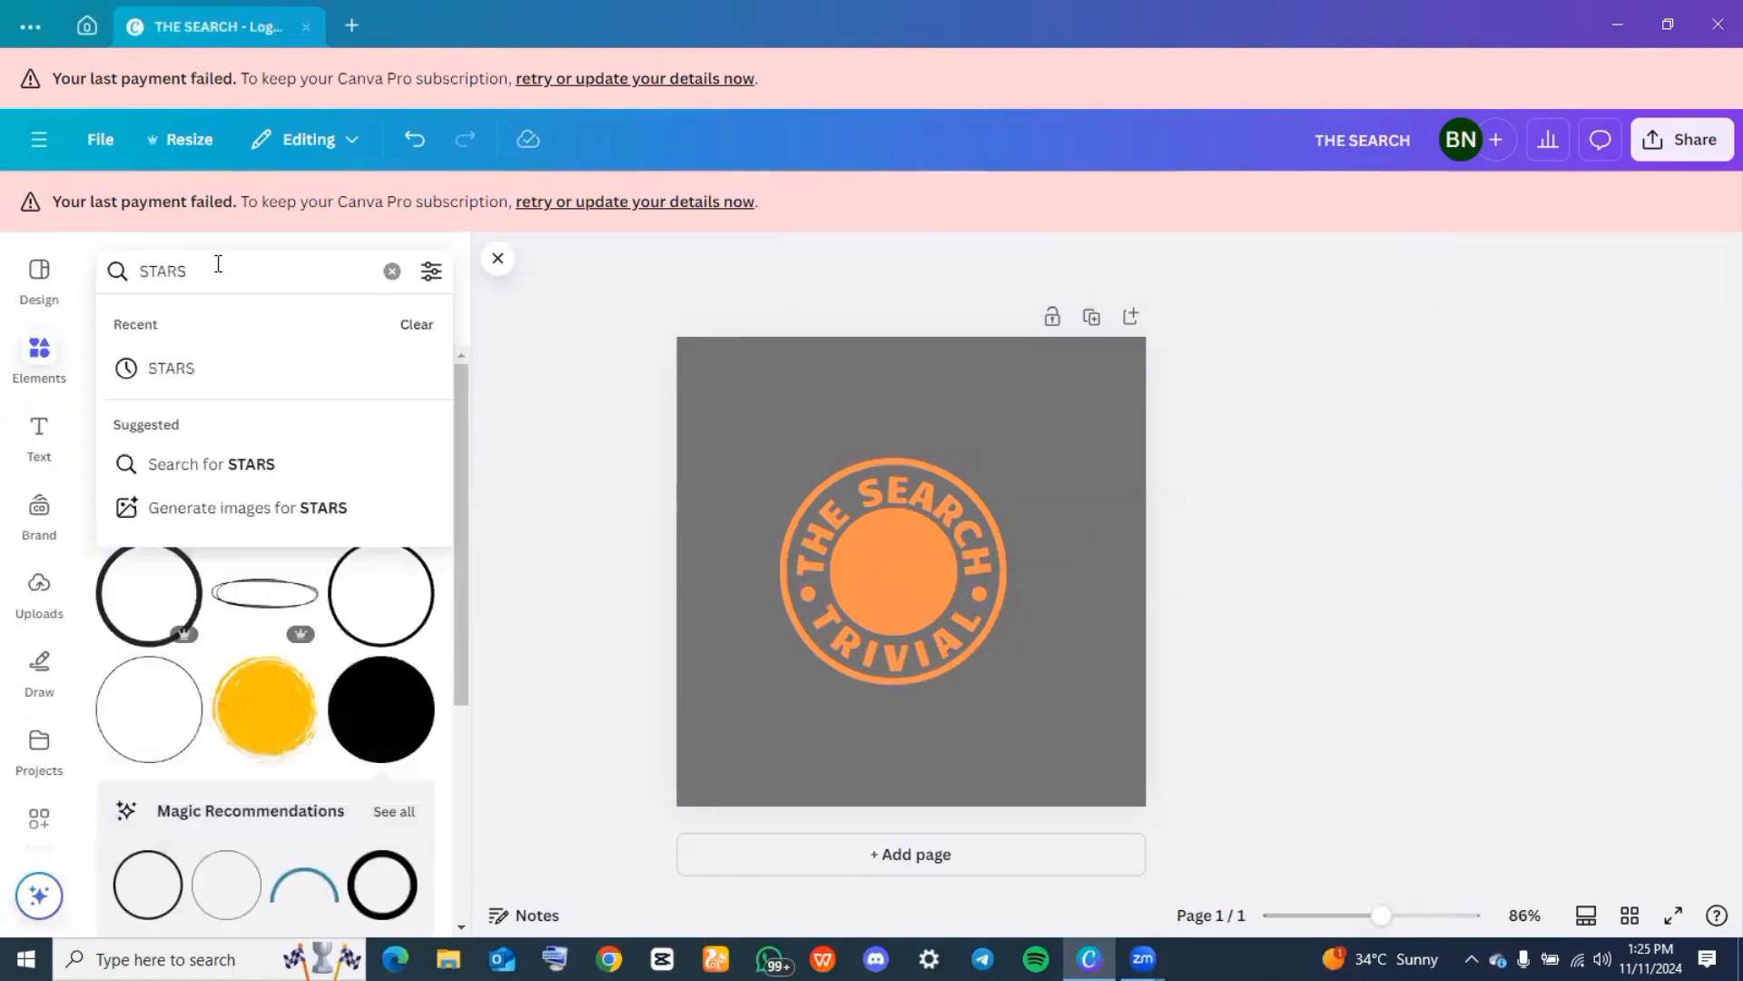
Search the graphics for "STARS" and add the black graphic of one large and two small four-pointed sparkles
left_click(196, 362)
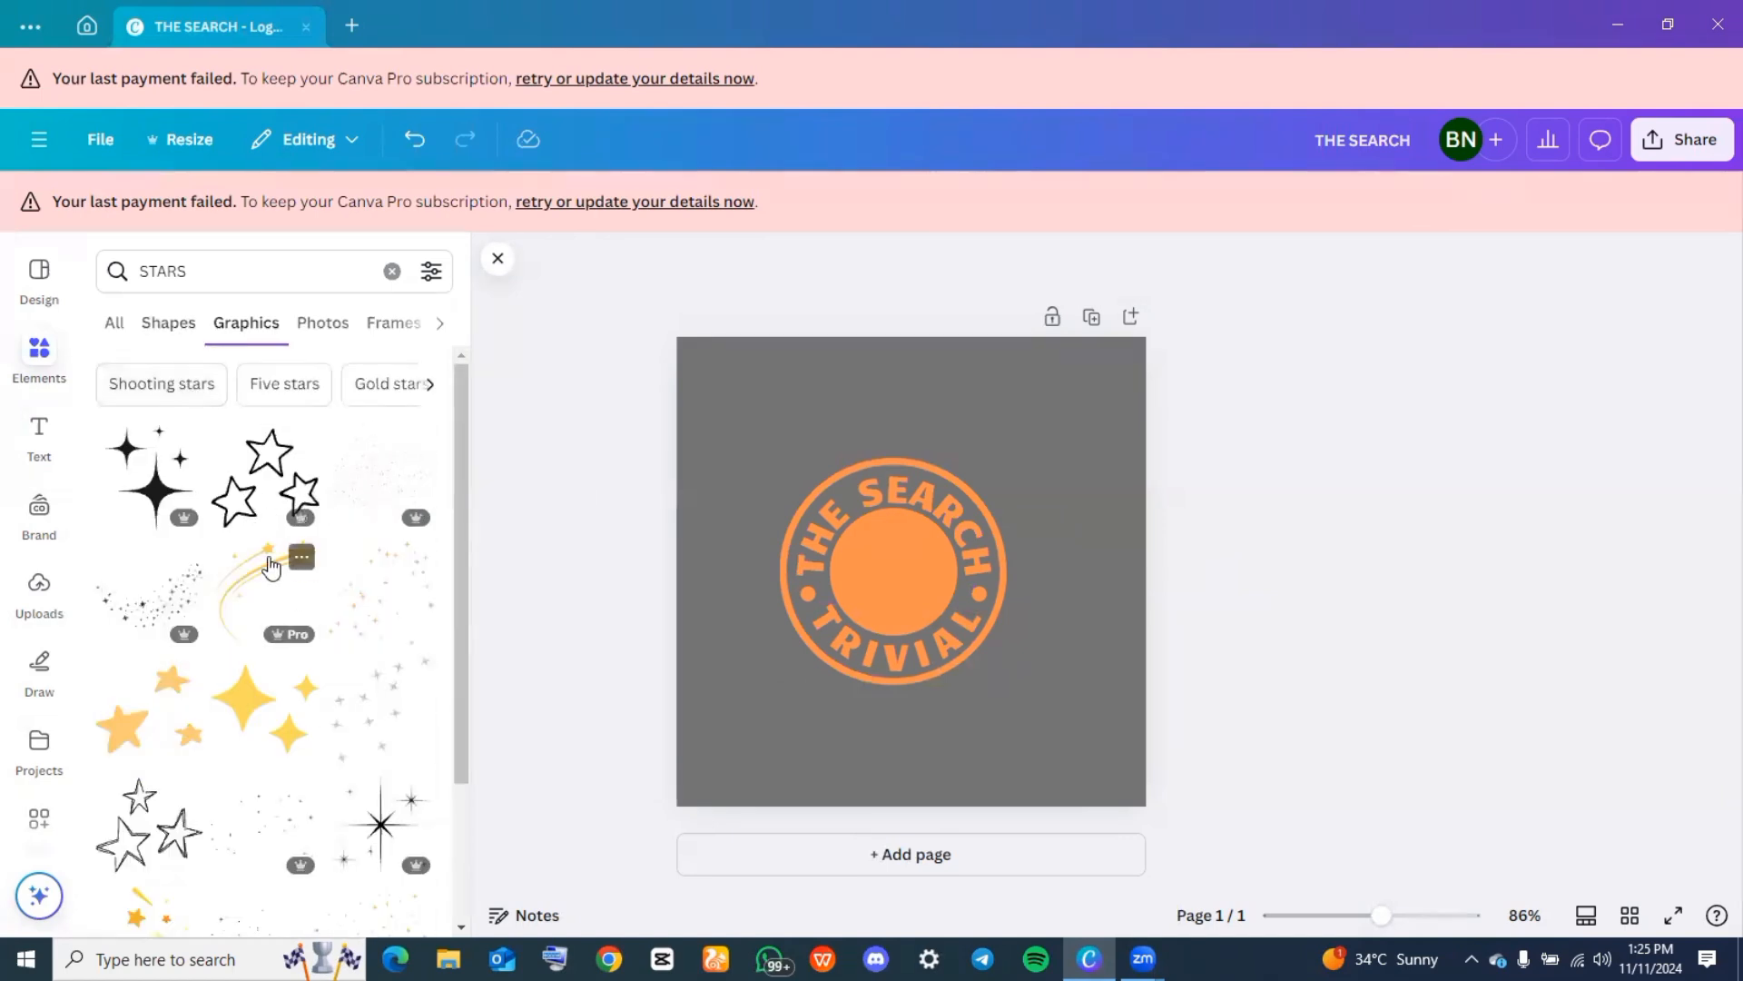
scroll(271, 564, "down", 3)
scroll(271, 565, "down", 2)
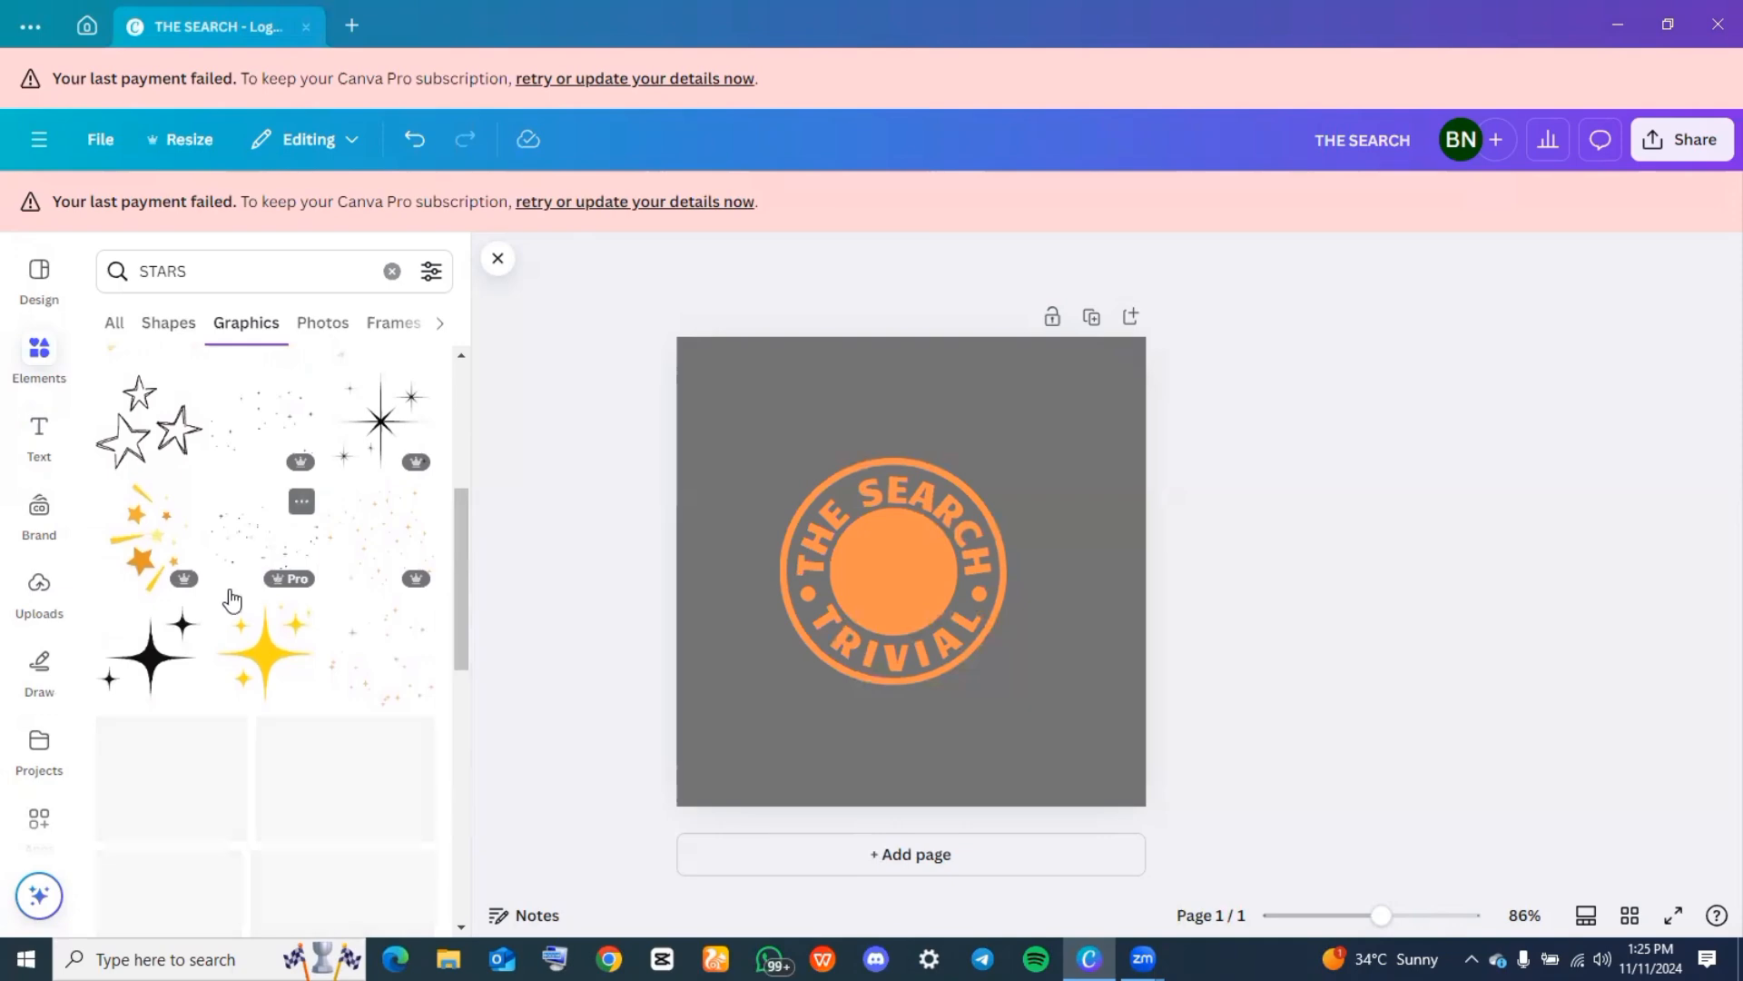
left_click(170, 654)
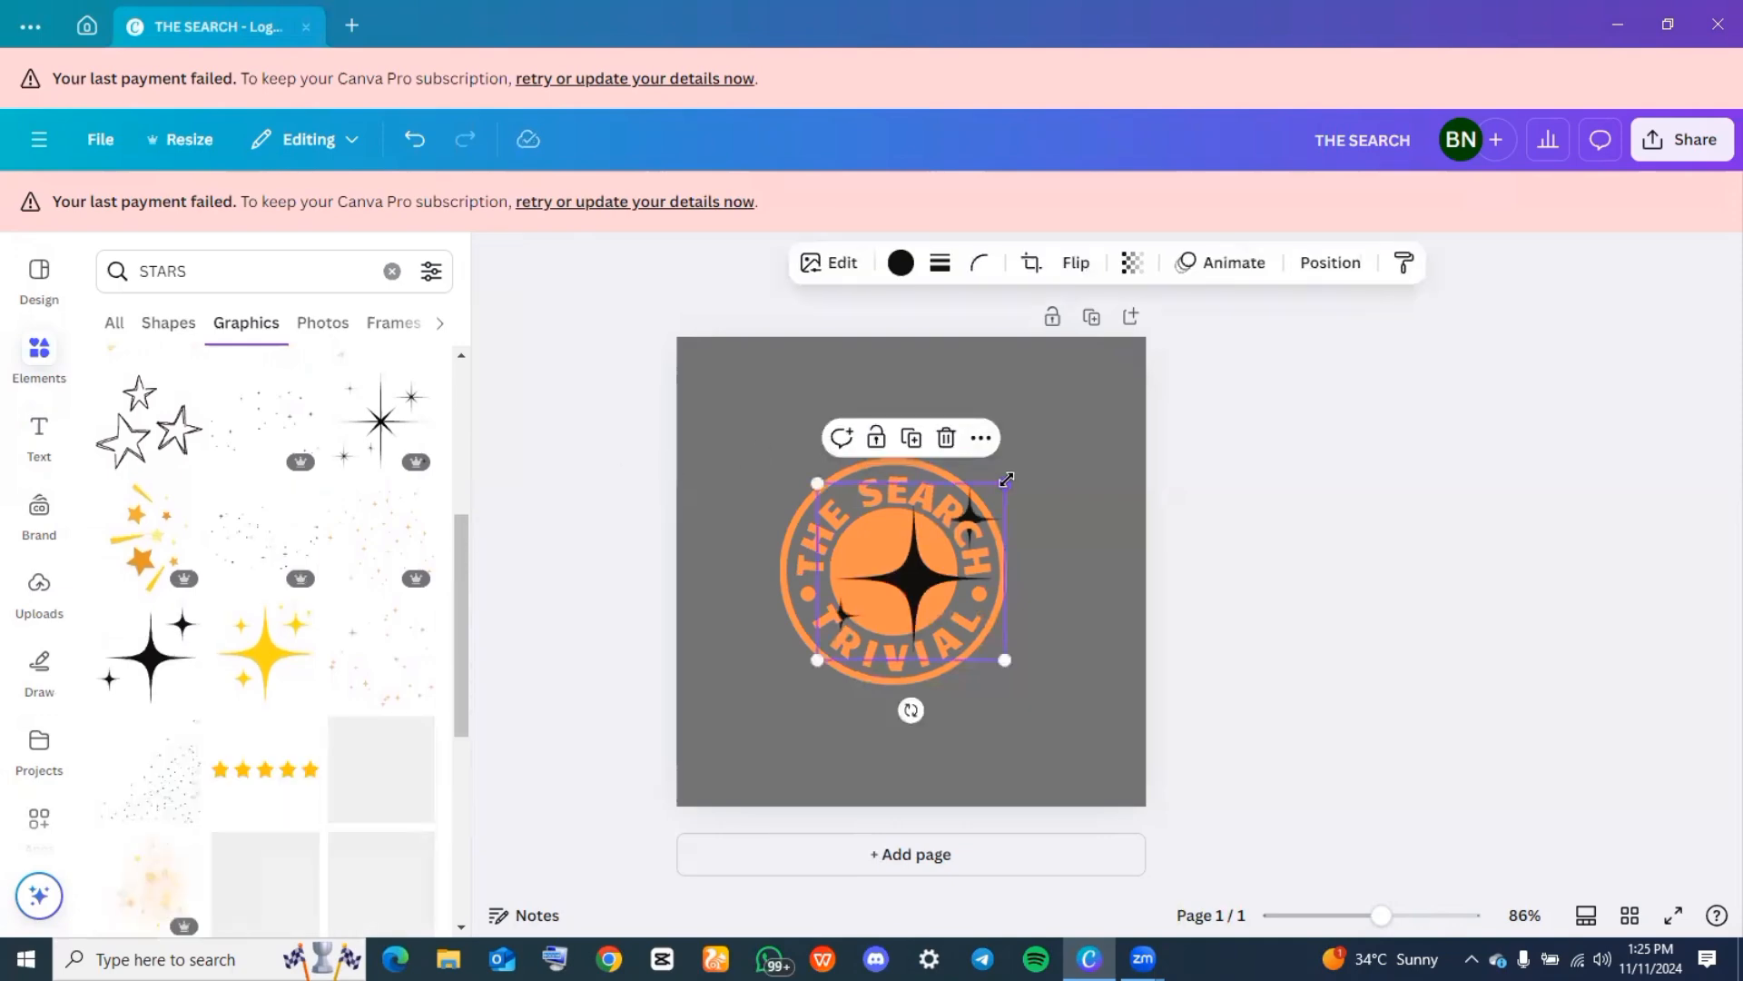
Shrink the black sparkle graphic and center it inside the solid orange circle
left_click_drag(1006, 483, 947, 538)
left_click_drag(897, 610, 911, 583)
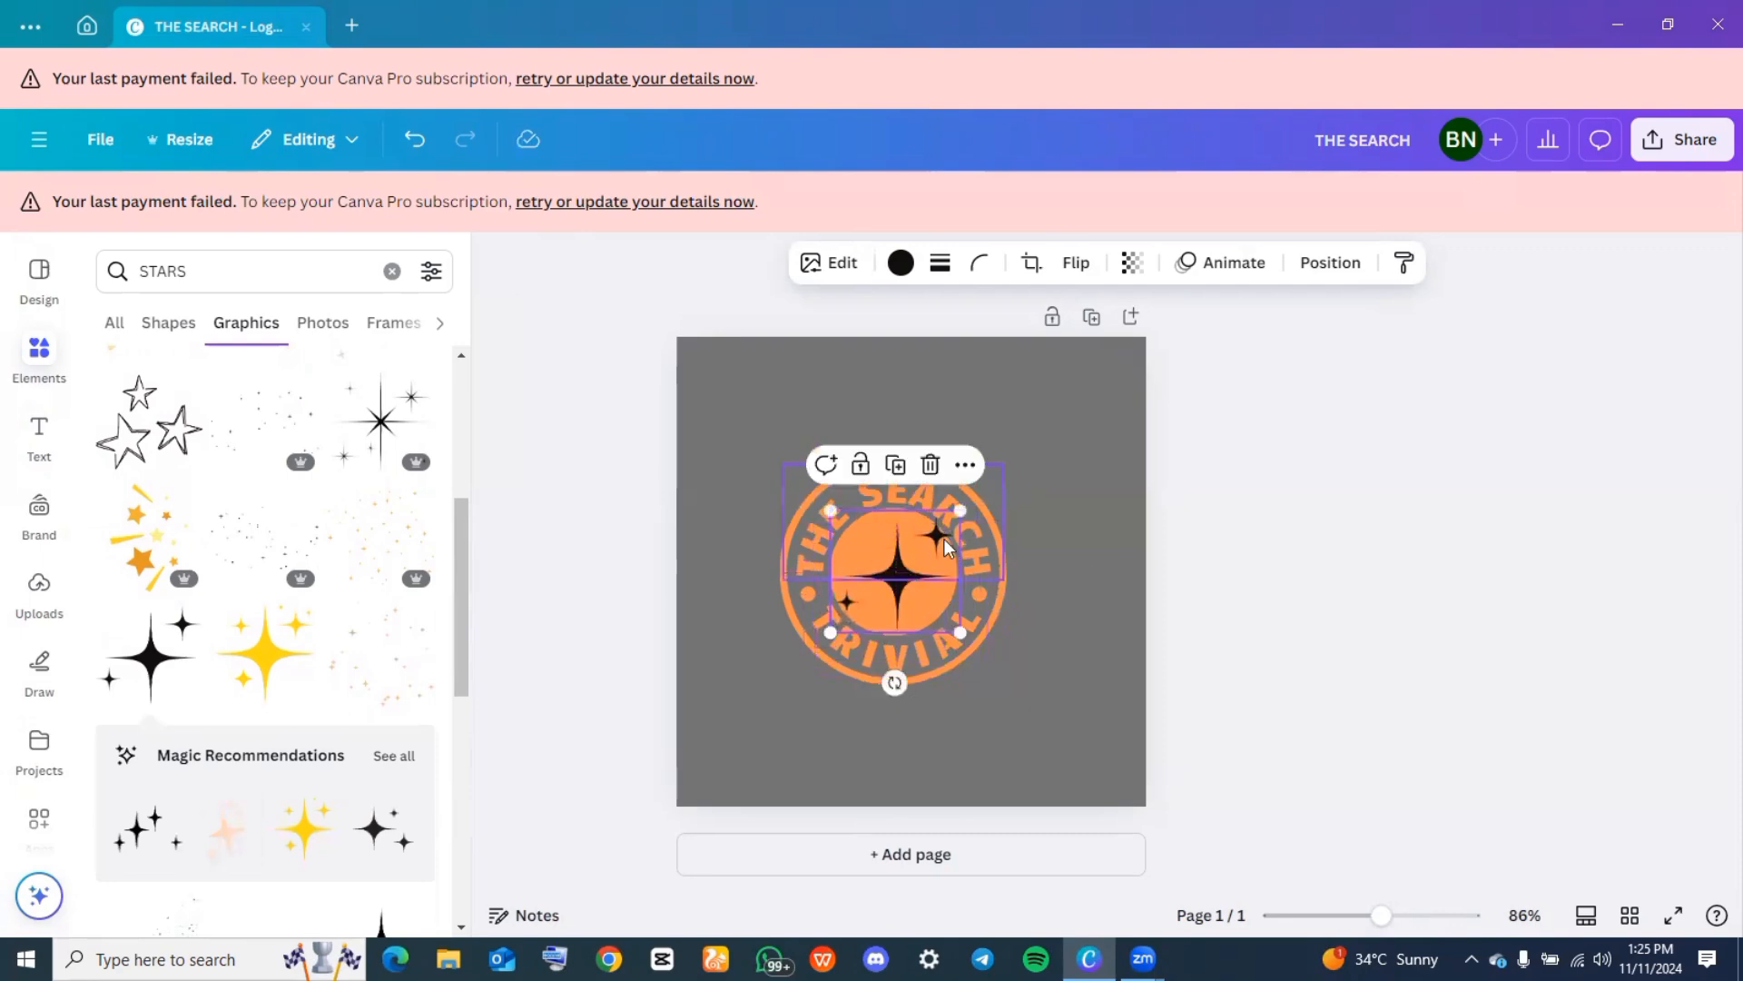
left_click_drag(965, 511, 946, 531)
Recolor the sparkle graphic with the document's gray to match the page background, and deselect it
left_click(901, 262)
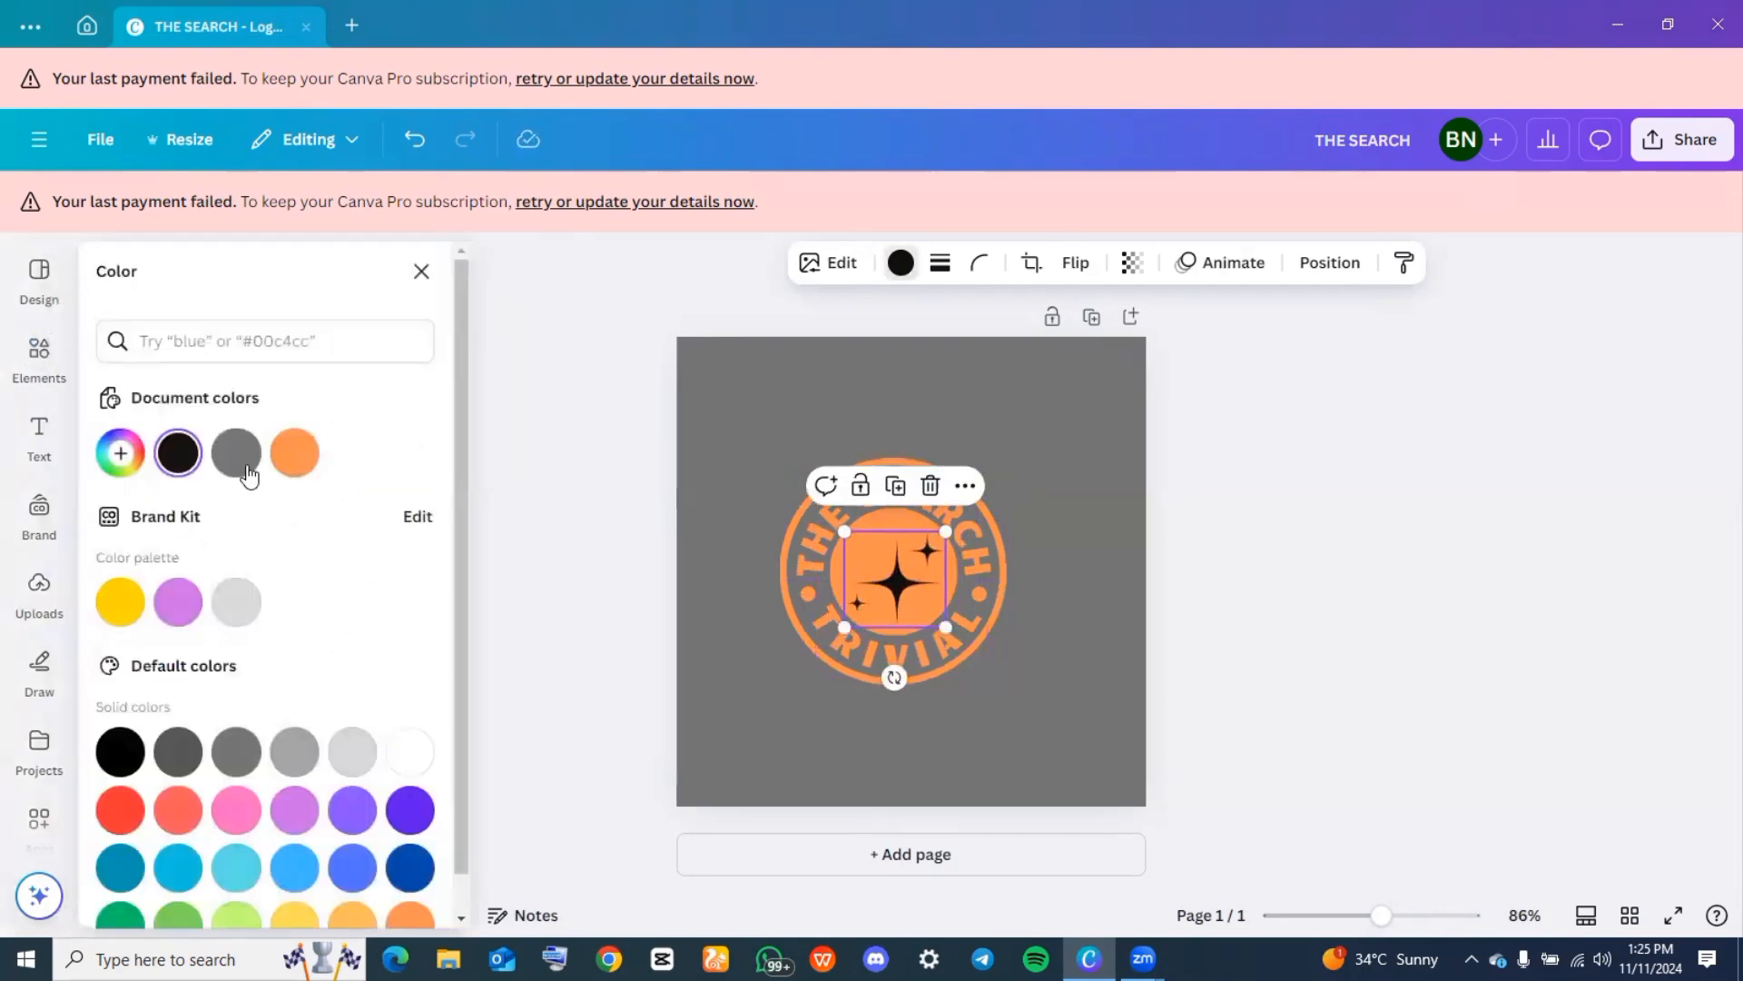
left_click(238, 456)
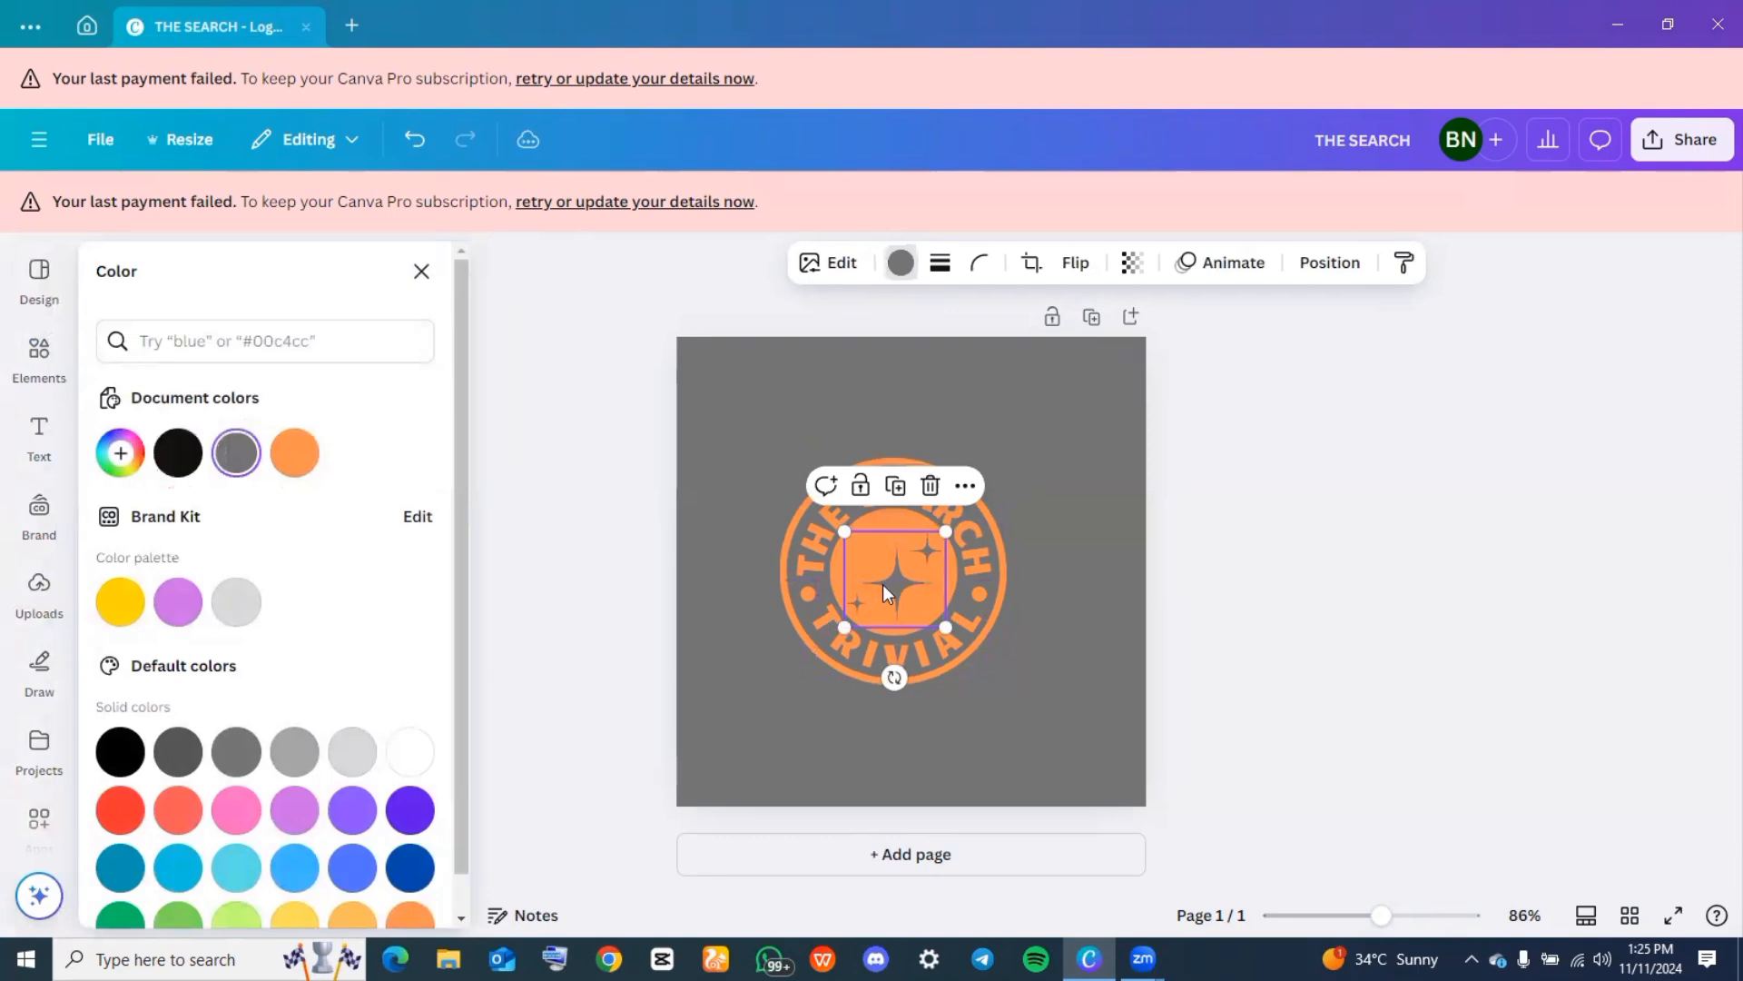
left_click(1298, 424)
left_click(1299, 424)
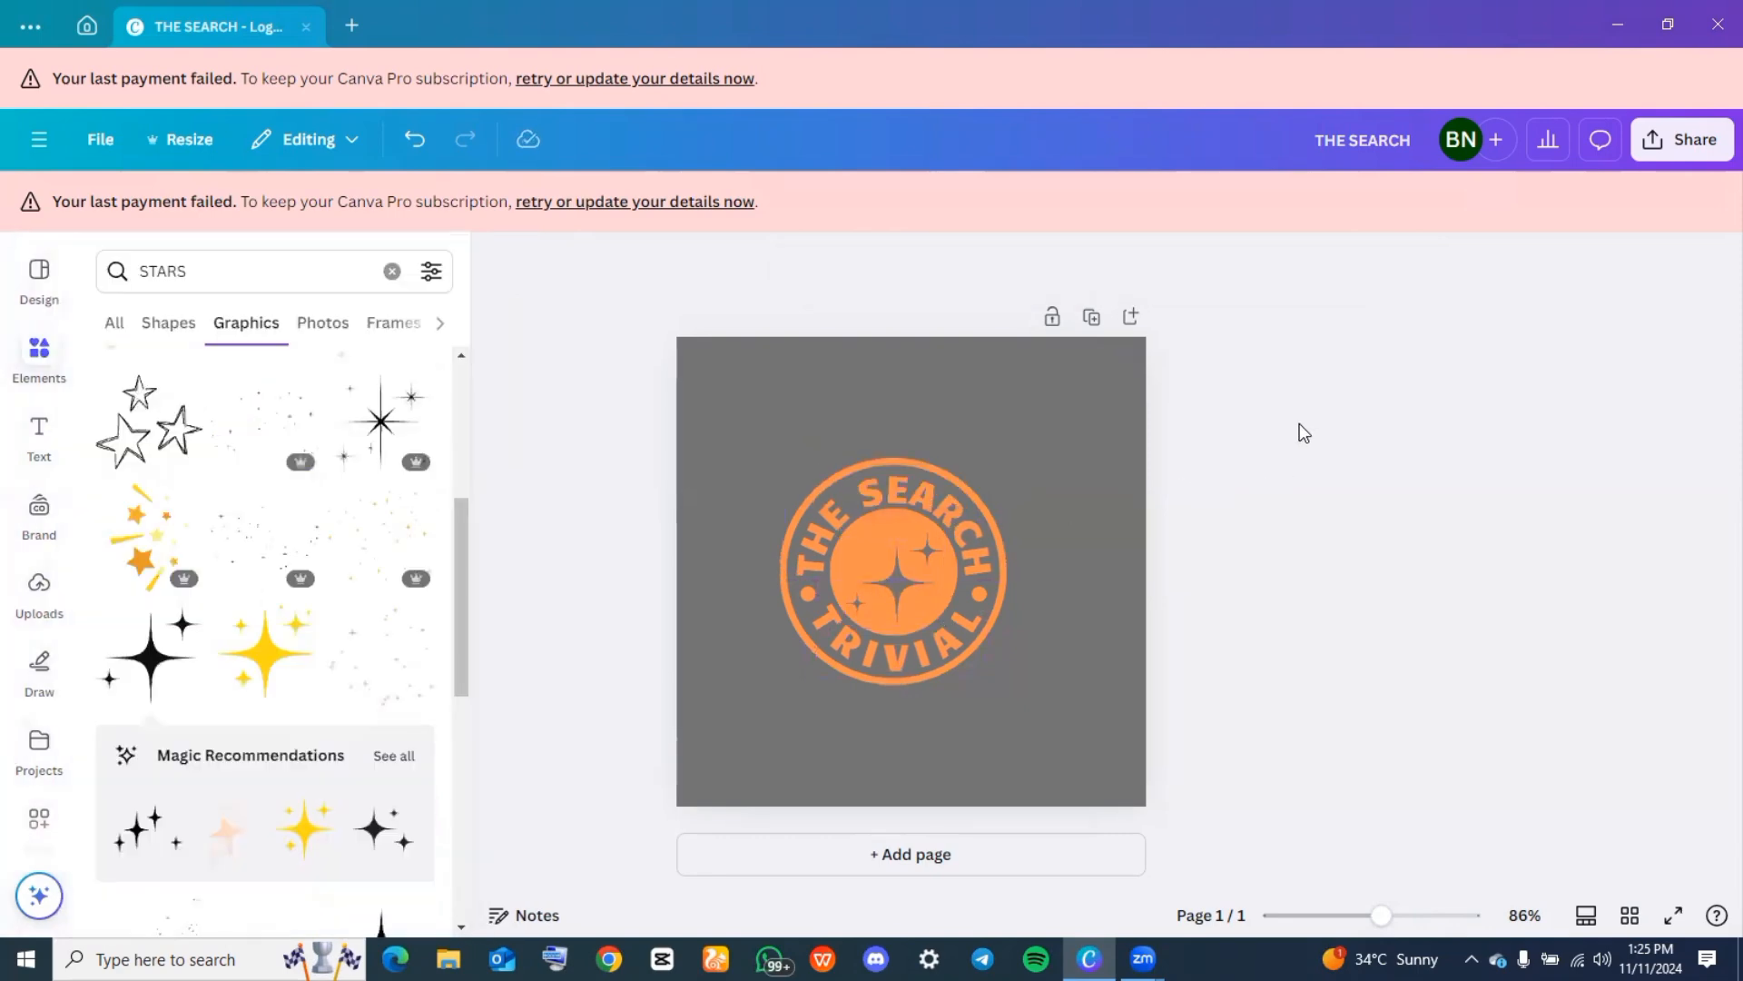